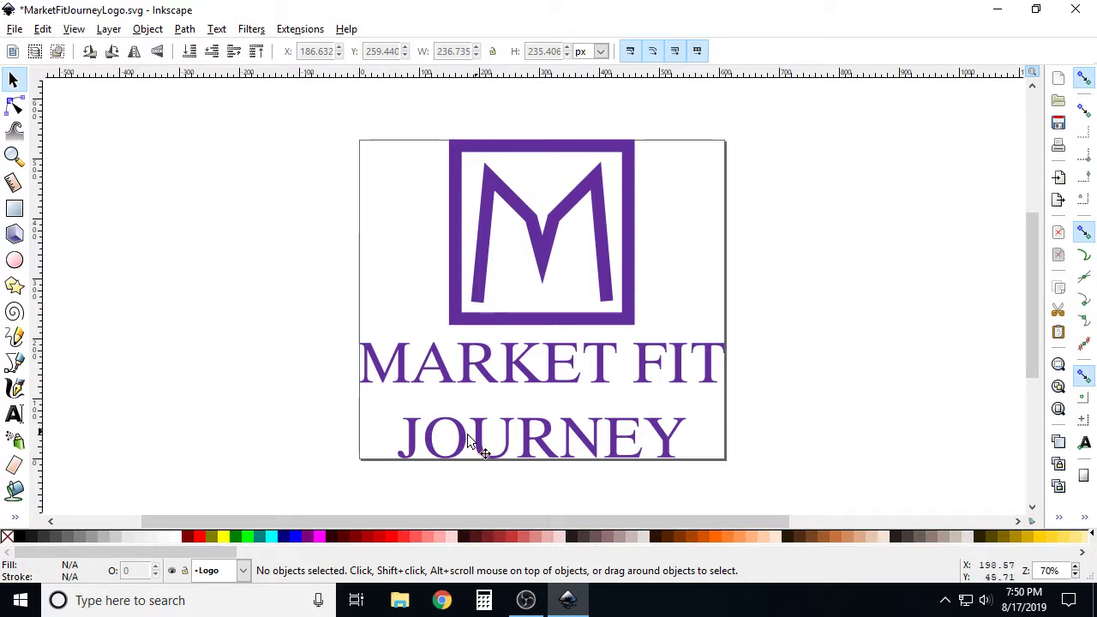
- Set the page background color to light blue 99b6ce00, with lightness 180, in the document properties
left_click(15, 29)
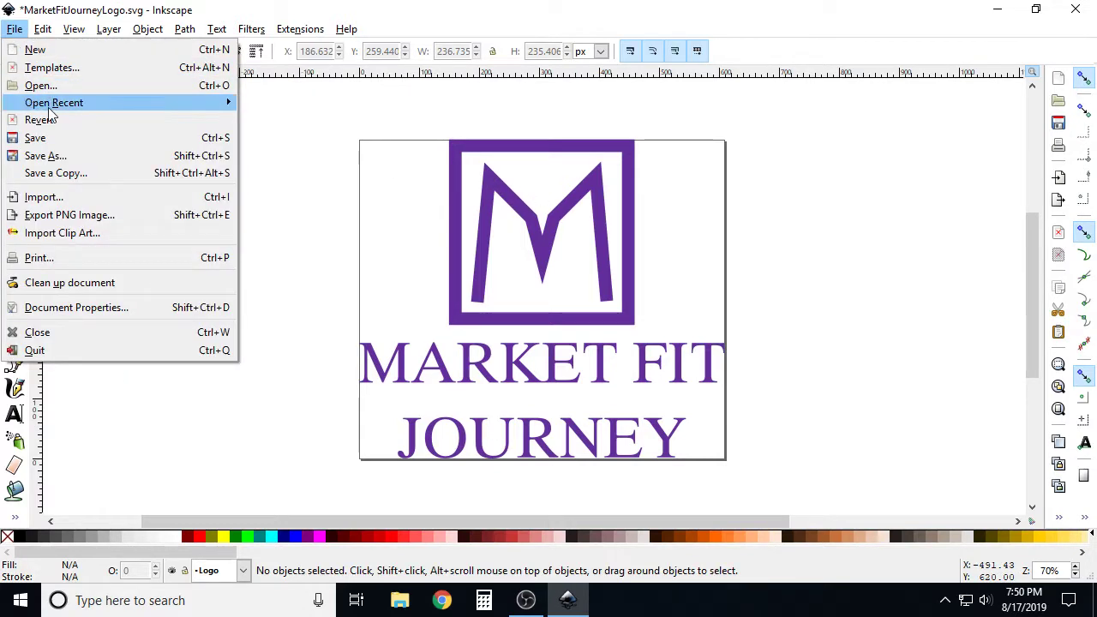
left_click(91, 307)
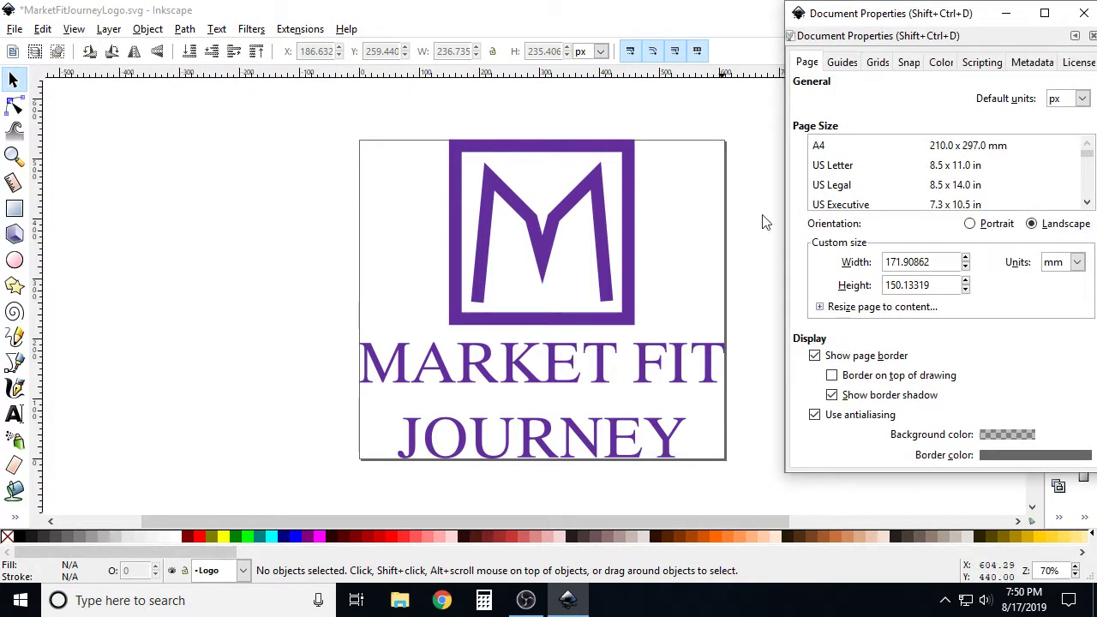
left_click(1015, 438)
left_click_drag(588, 316, 570, 314)
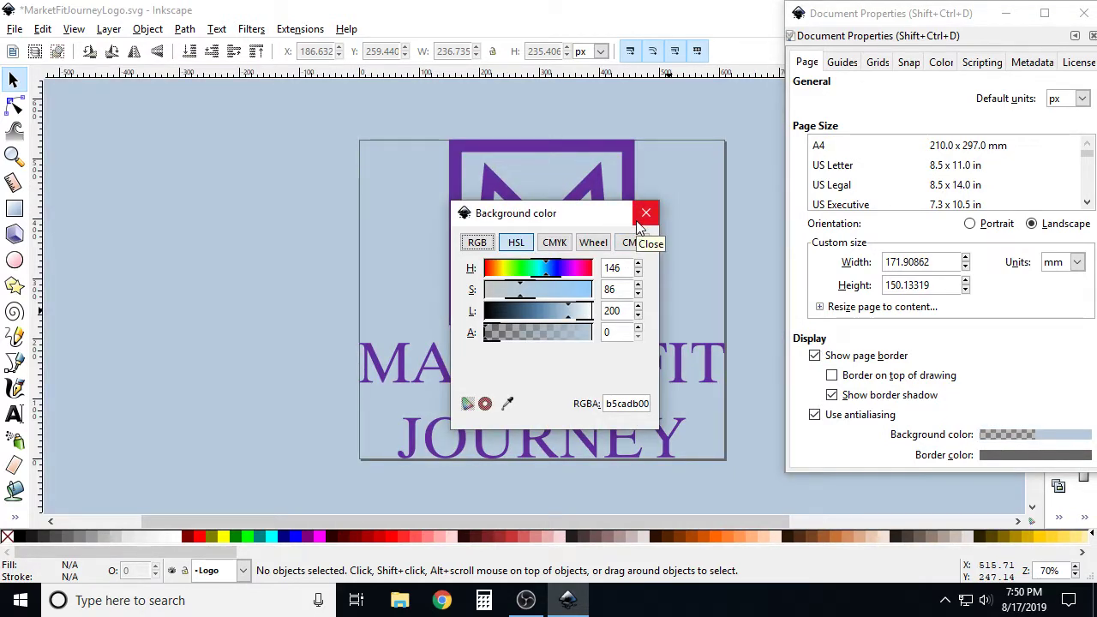
left_click(13, 29)
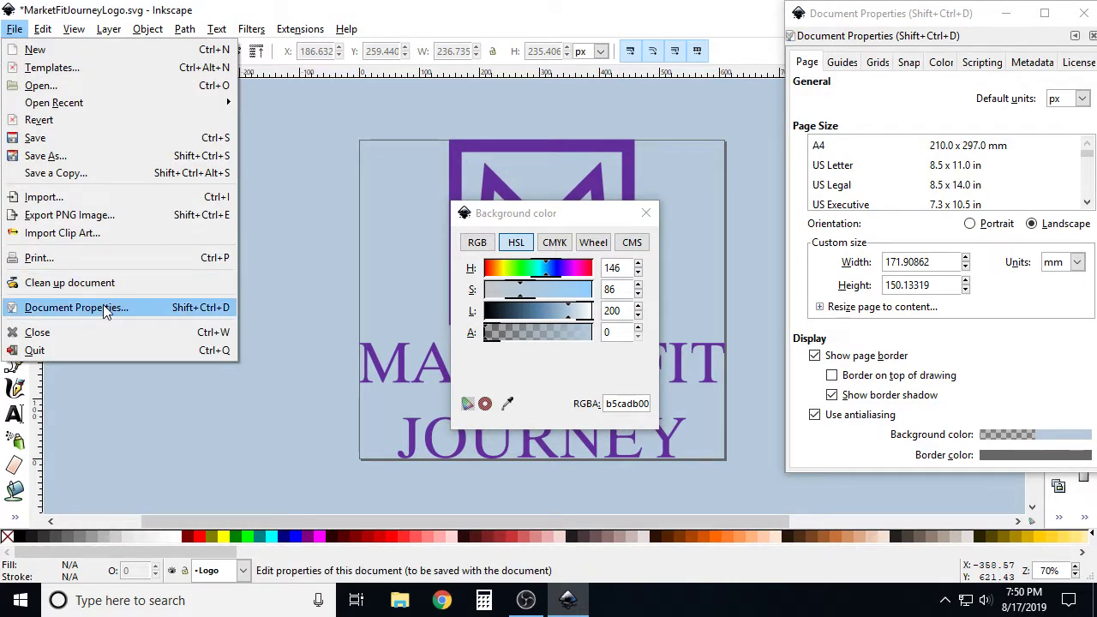
left_click(612, 216)
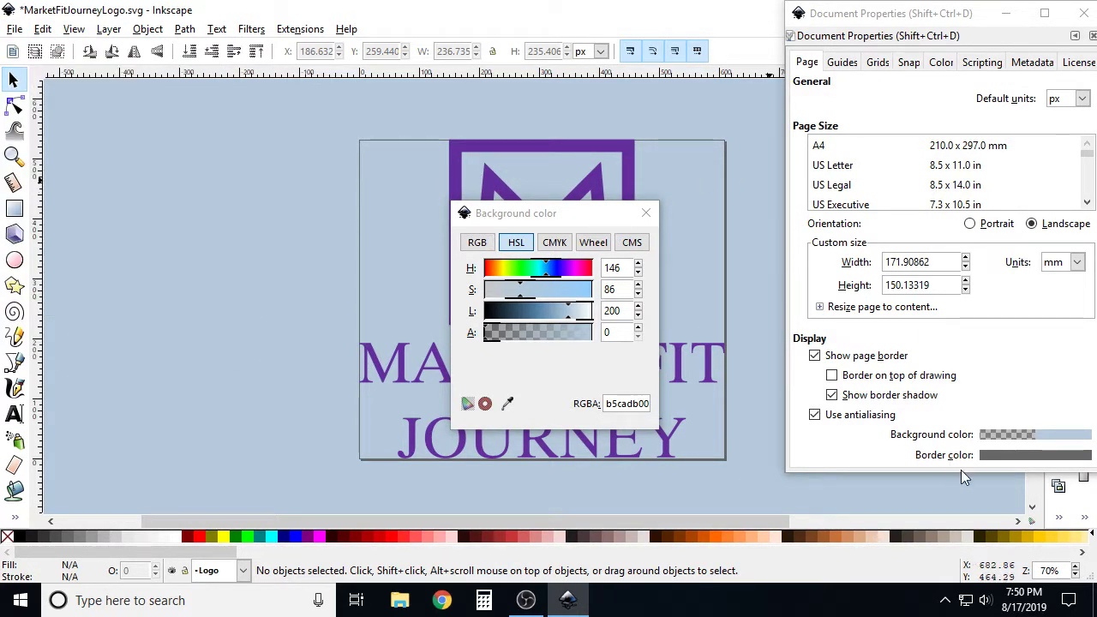
left_click(1020, 435)
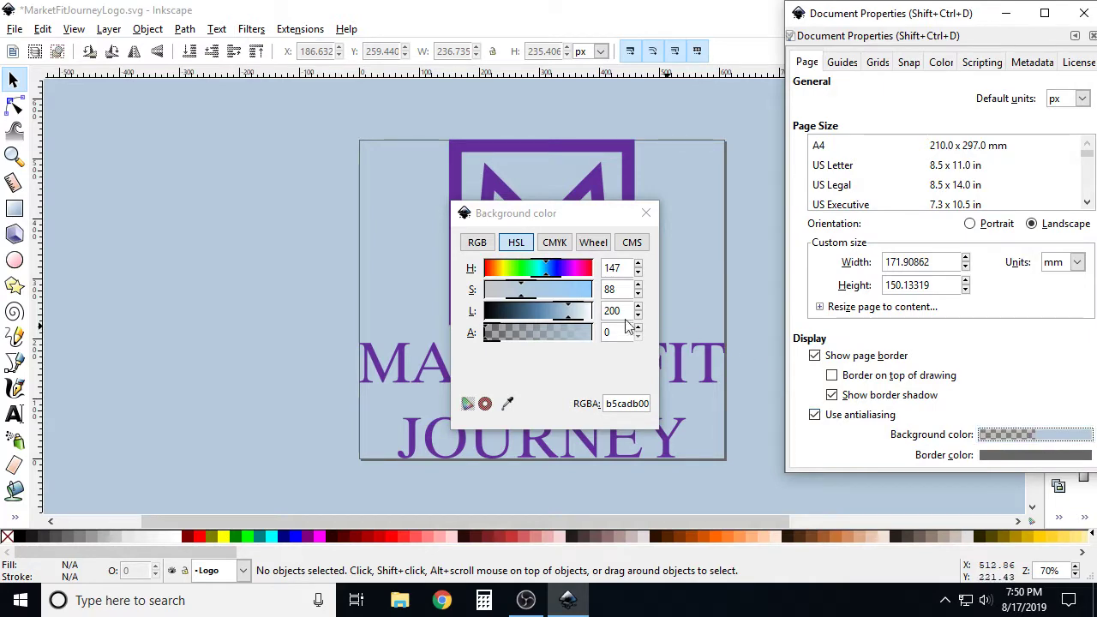
left_click_drag(568, 316, 562, 317)
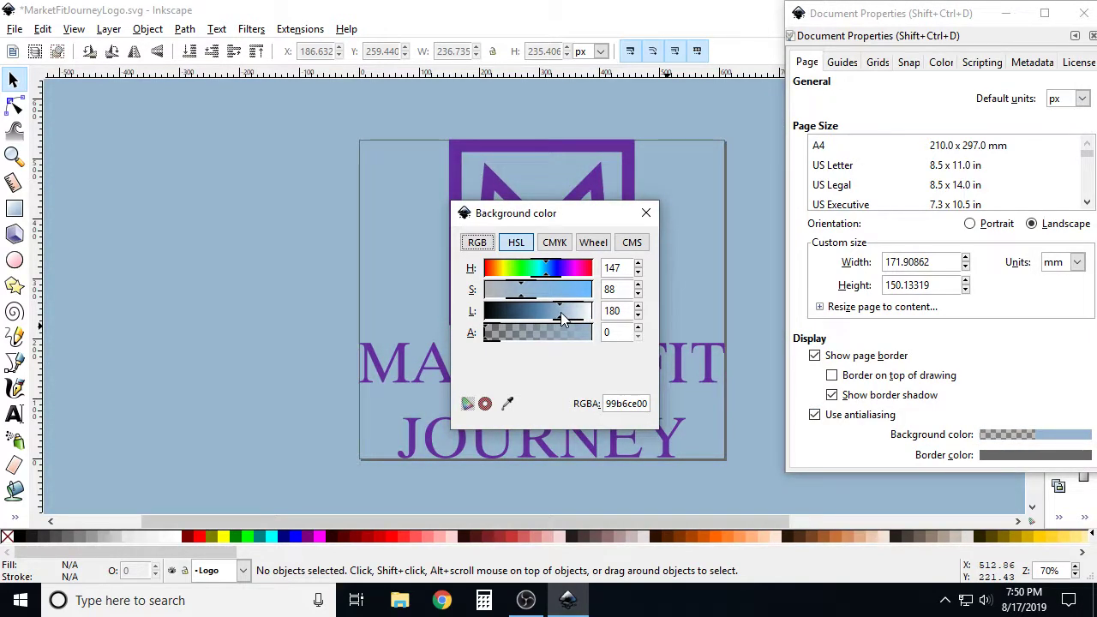
left_click(645, 213)
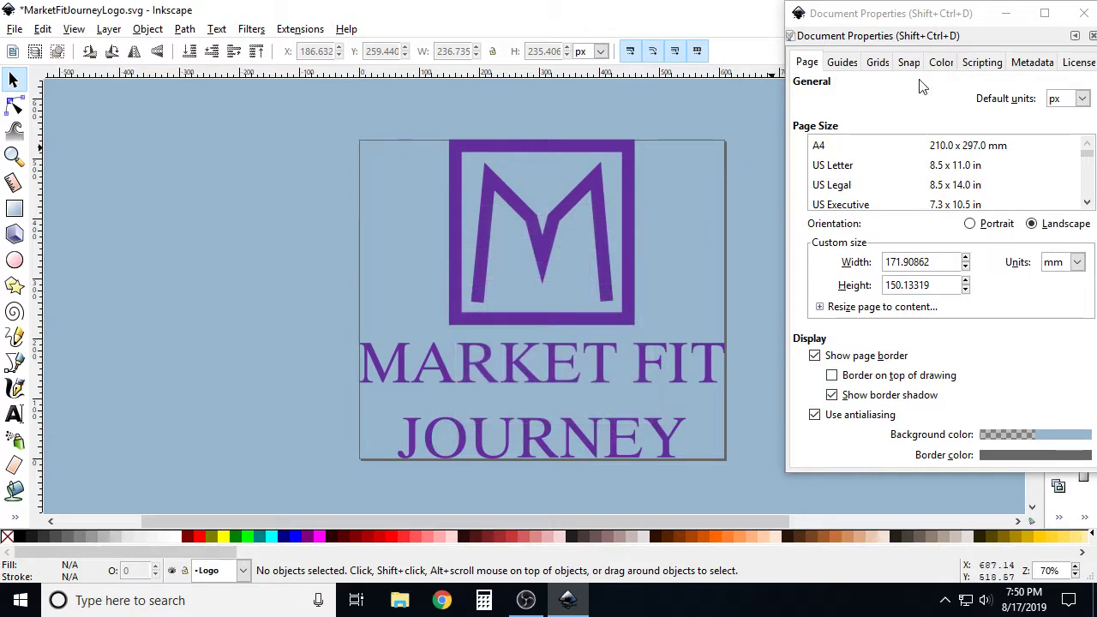
left_click(1083, 13)
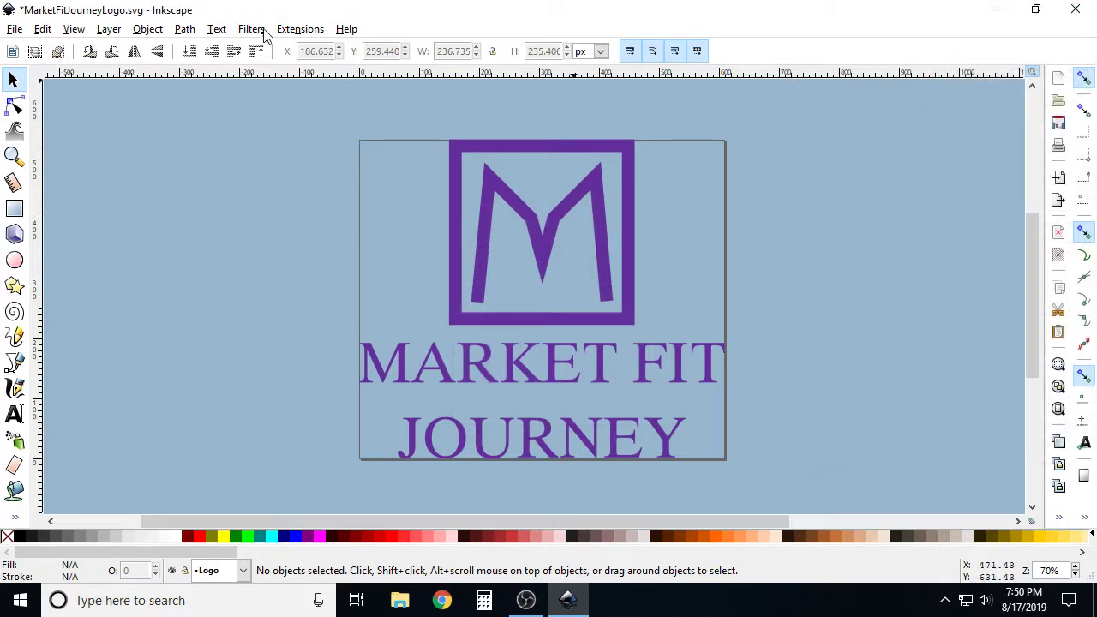
- Add a new layer named Border above the Logo layer
left_click(109, 29)
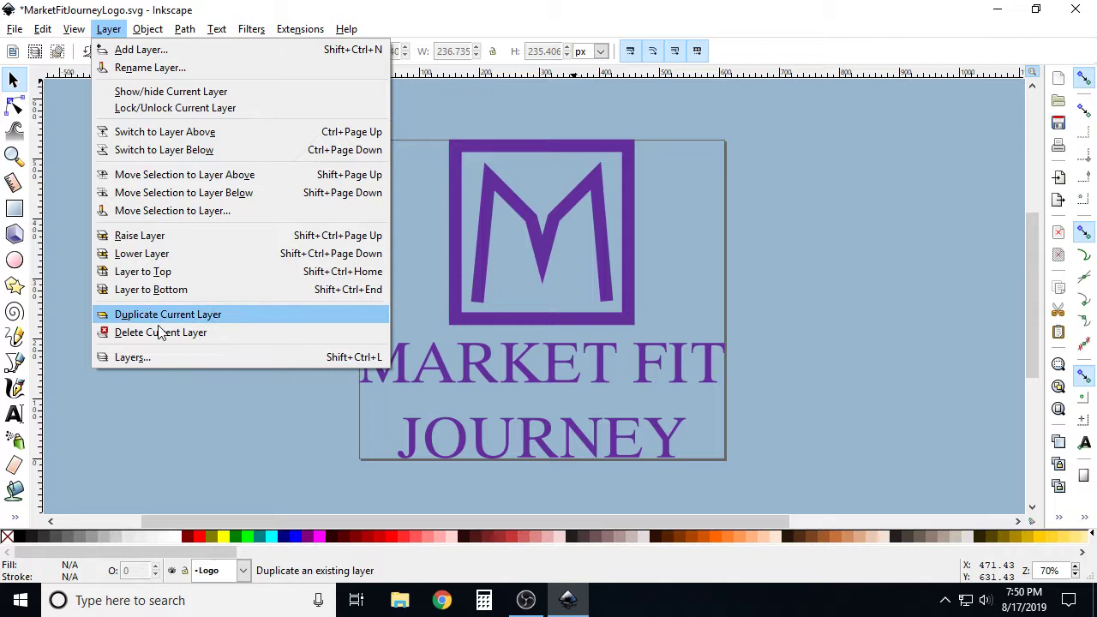
left_click(156, 357)
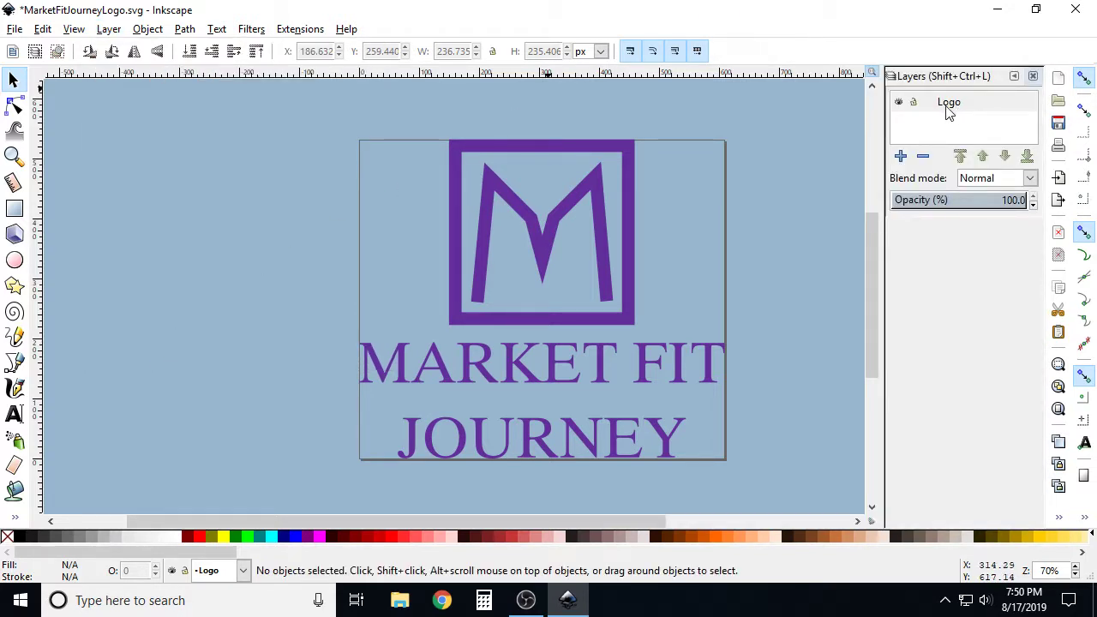
left_click(900, 156)
type("Border")
key("Return")
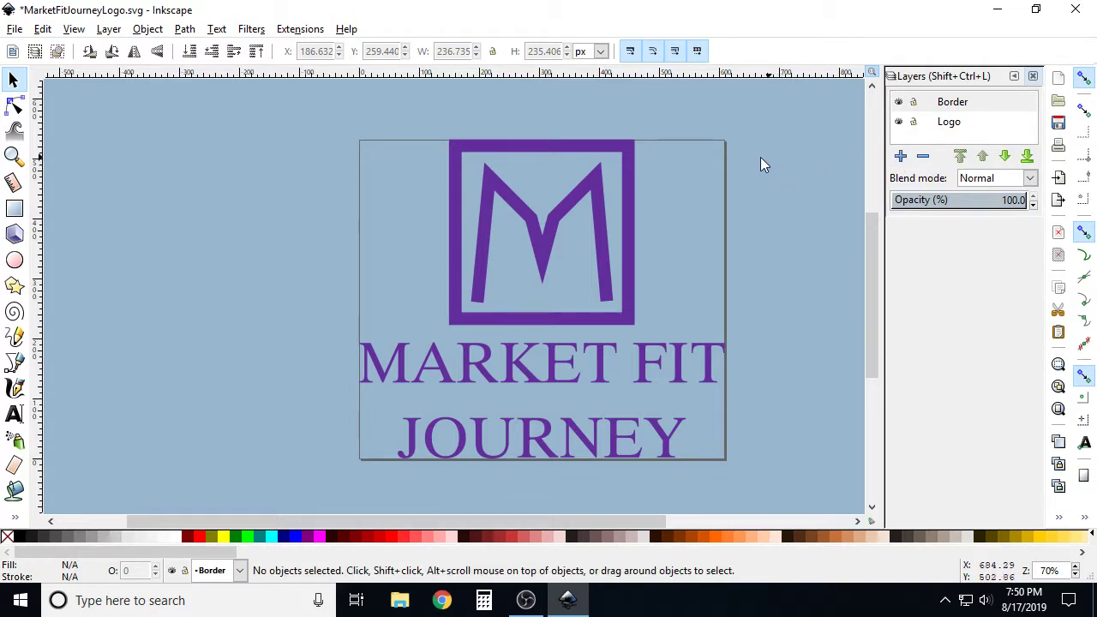
- Duplicate the square, the M path and the MARKET FIT JOURNEY text on the Logo layer
left_click(960, 127)
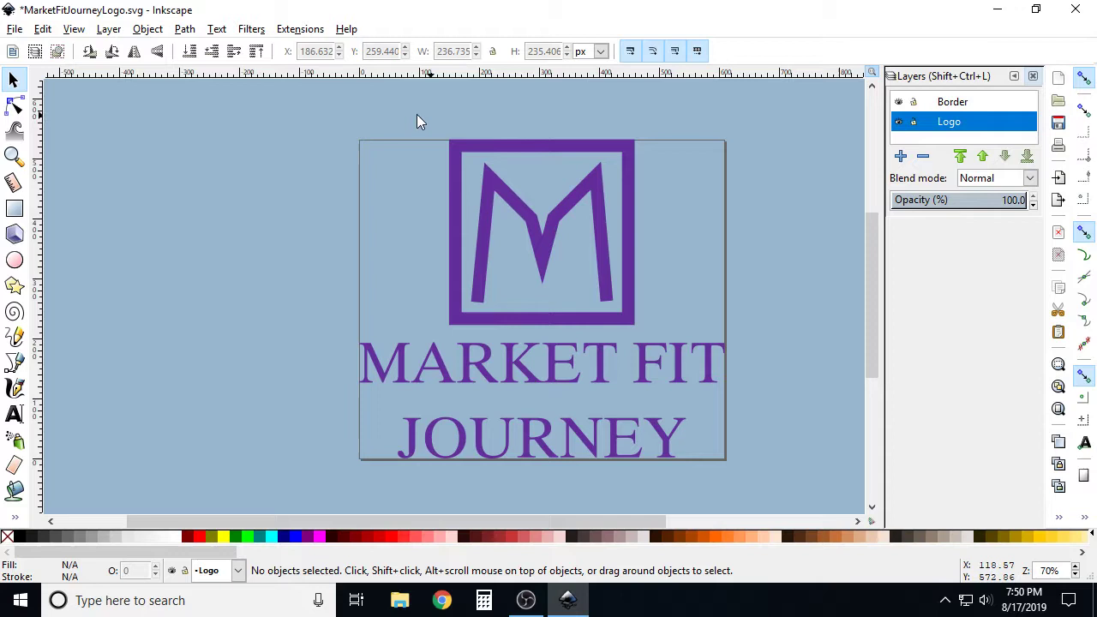
left_click_drag(299, 110, 798, 499)
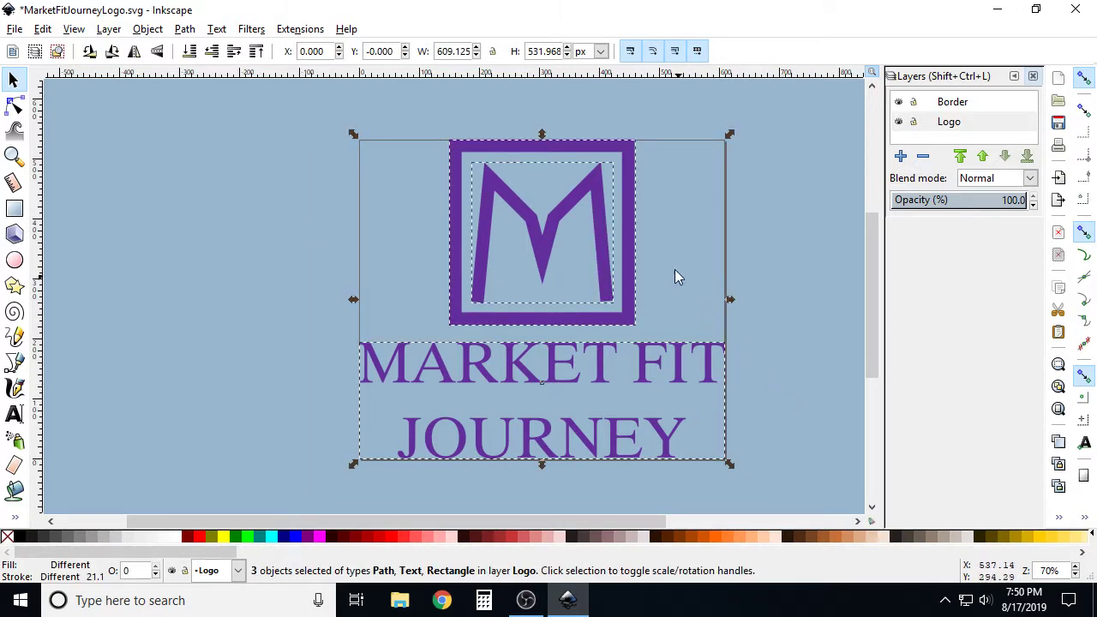
right_click(533, 214)
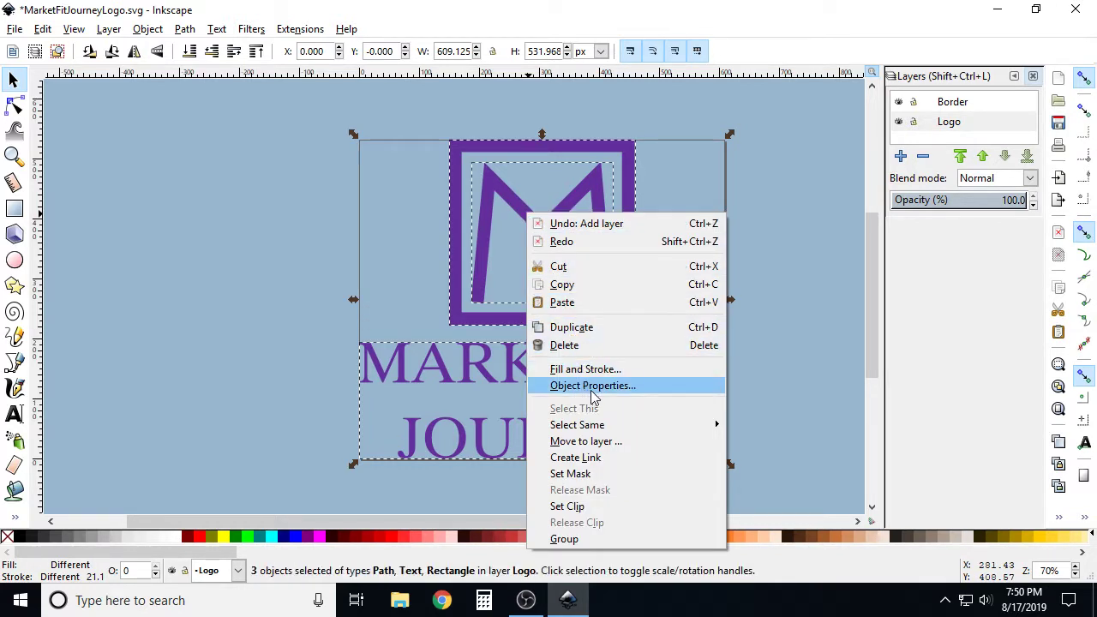
left_click(570, 327)
left_click_drag(546, 264, 688, 266)
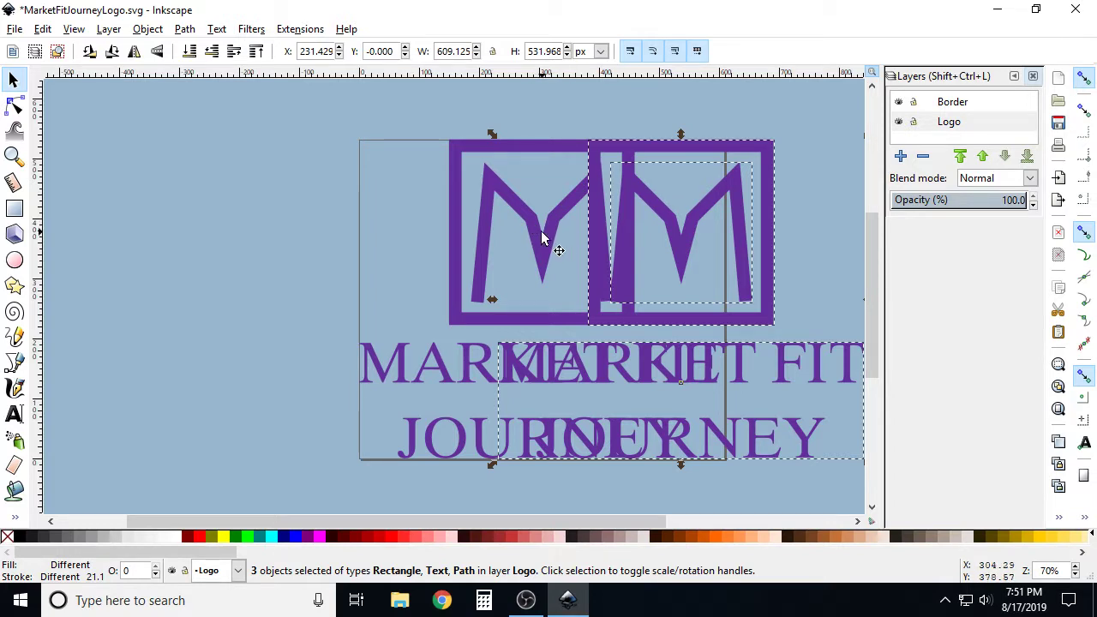
left_click(38, 29)
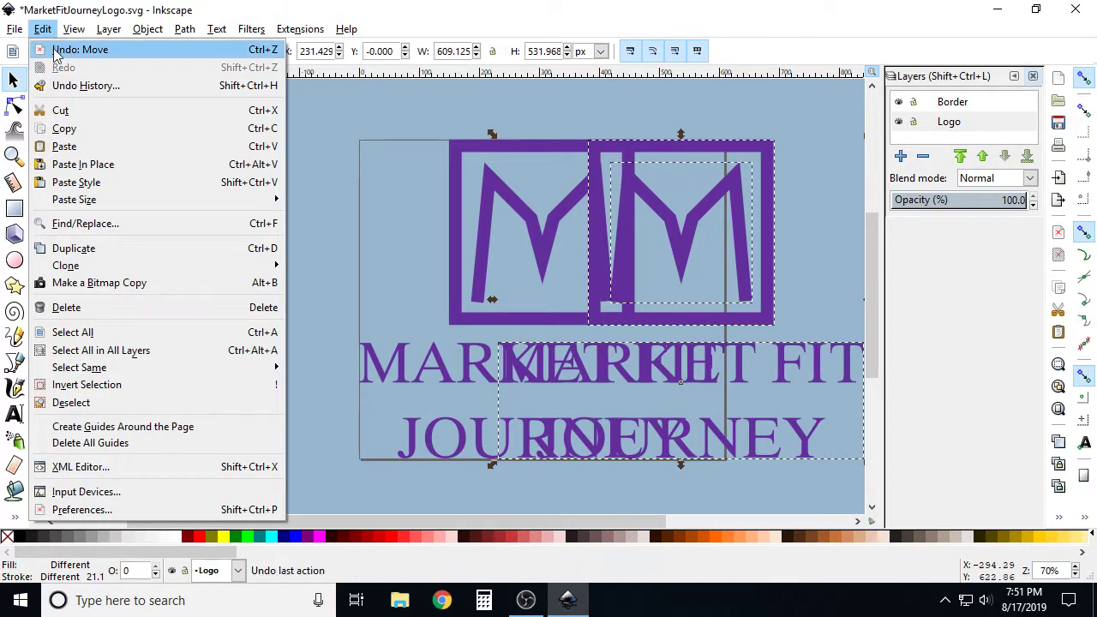
left_click(77, 50)
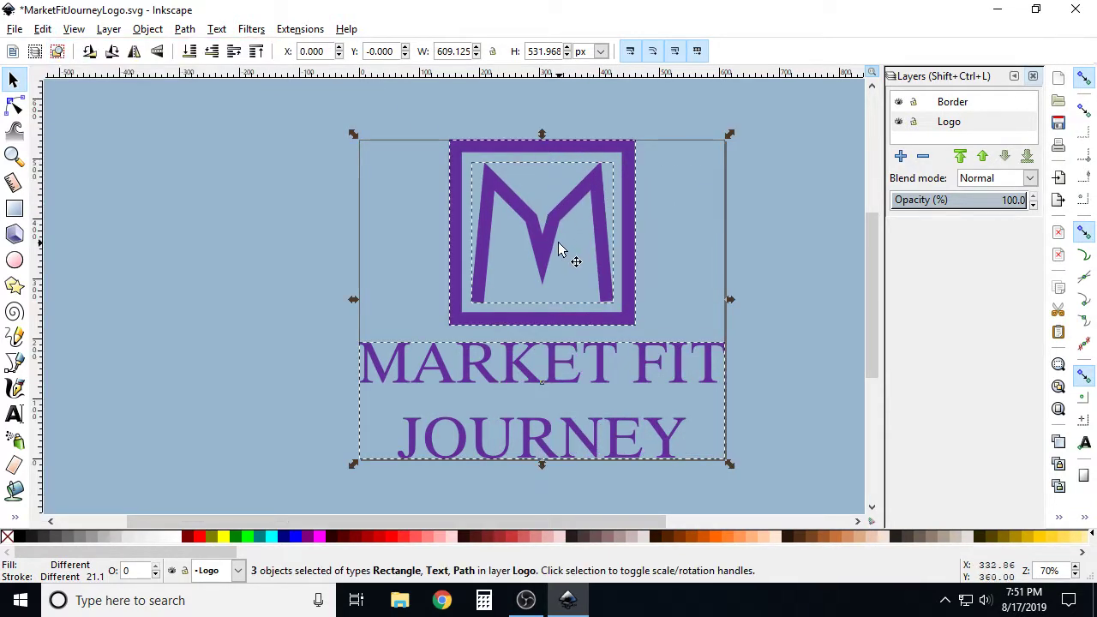
- Move the duplicated square, M path and text to the Border layer
right_click(504, 196)
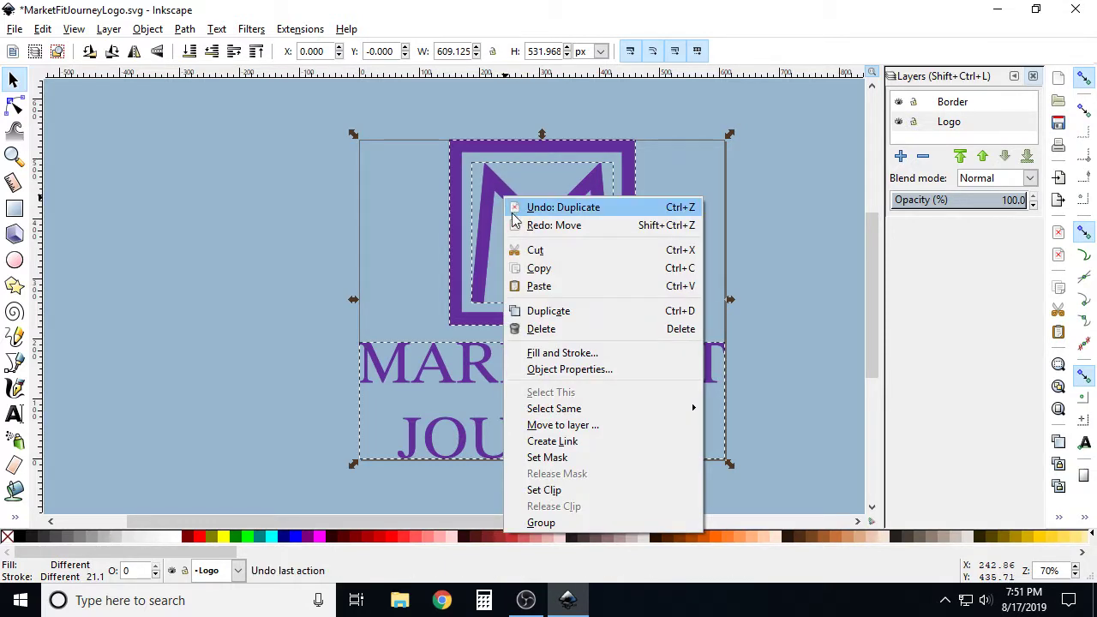
left_click(585, 425)
left_click(545, 251)
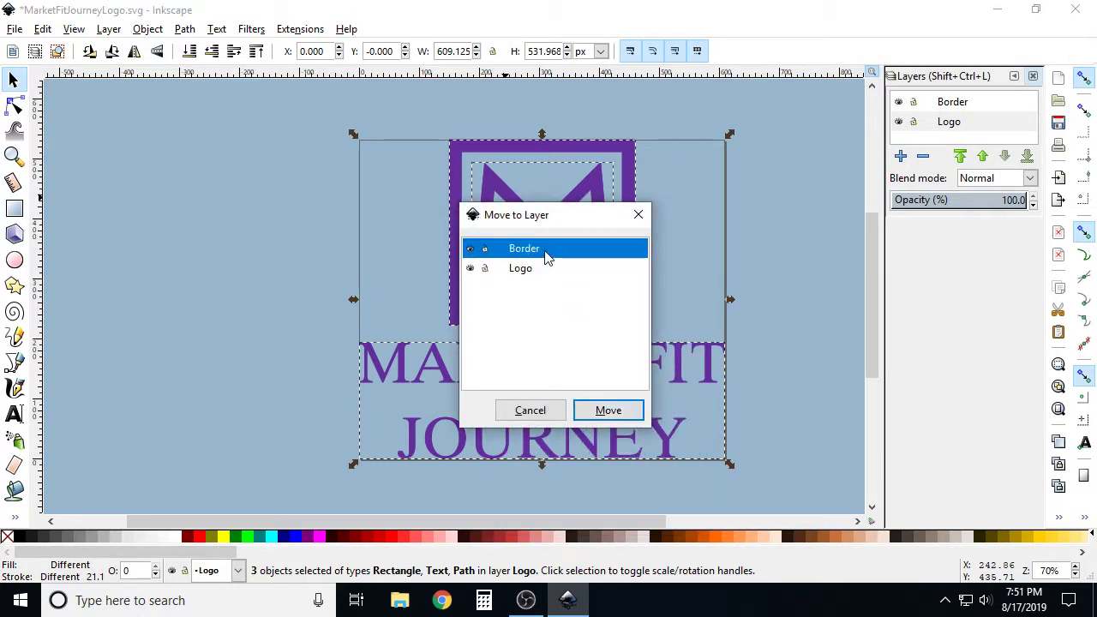
left_click(608, 411)
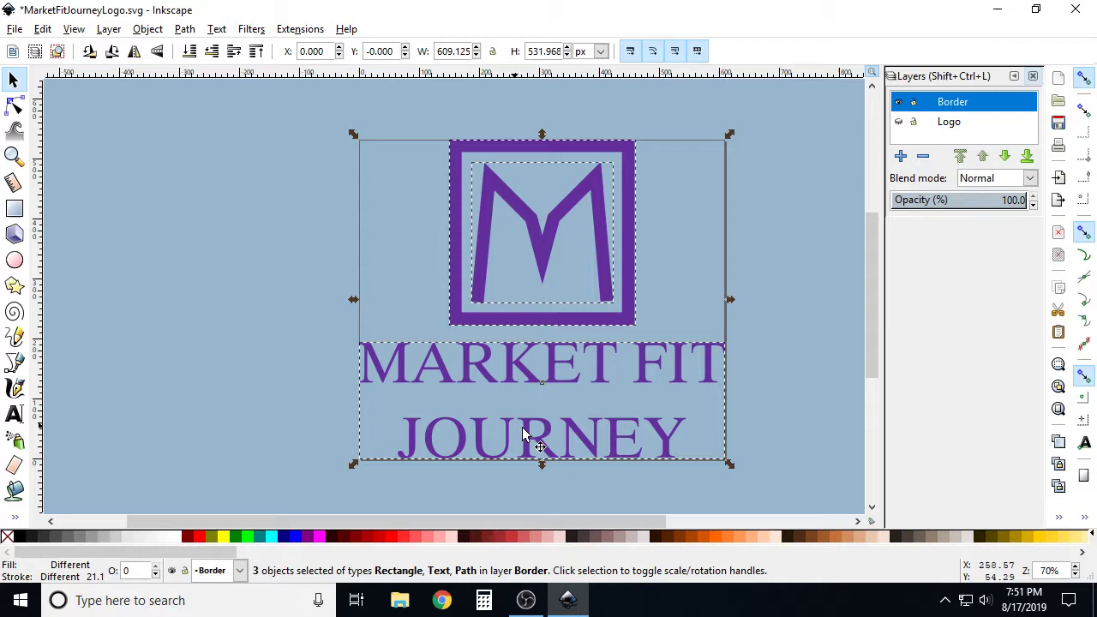
- Show only the Border layer by hiding the Logo layer, and deselect the objects
left_click(898, 102)
left_click(900, 121)
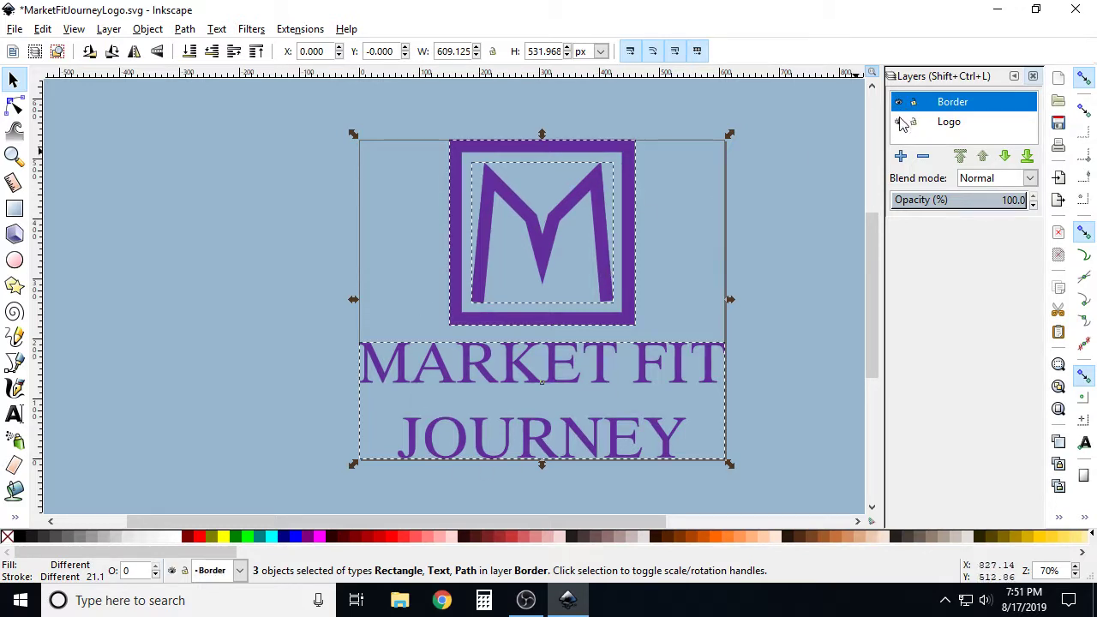
left_click(706, 240)
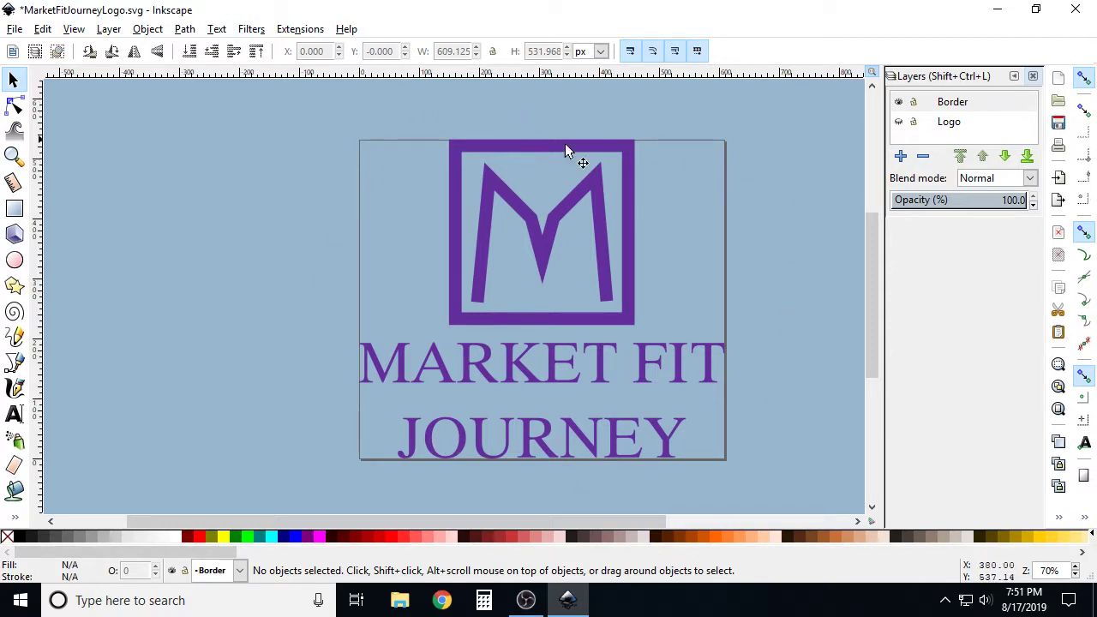
- Change the stroke color of the square and the M path on the Border layer to white
left_click(492, 146)
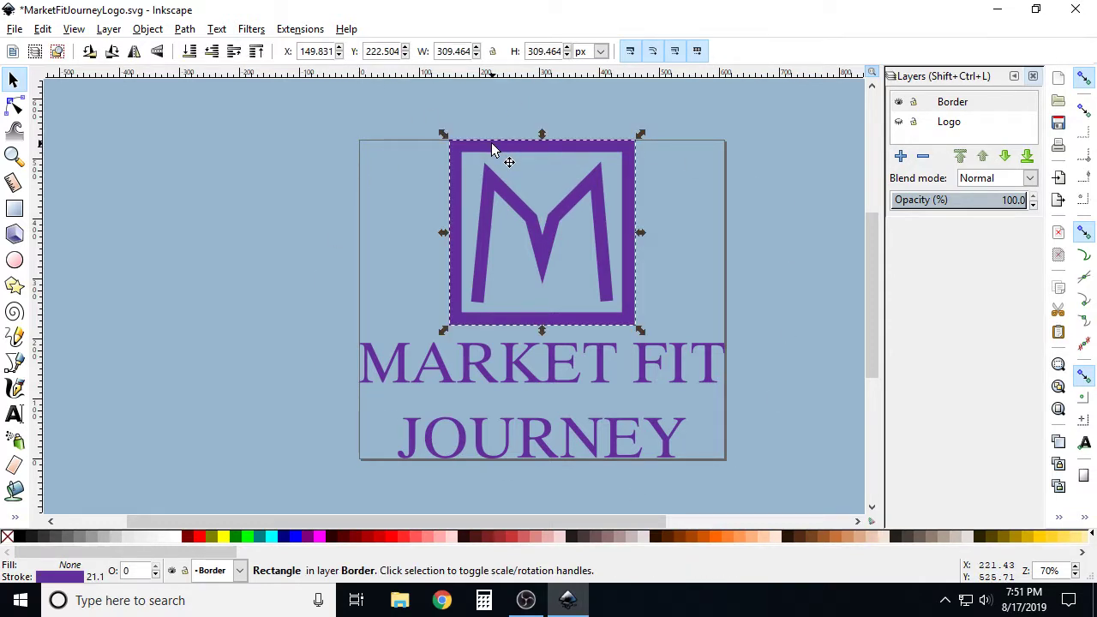
left_click(148, 30)
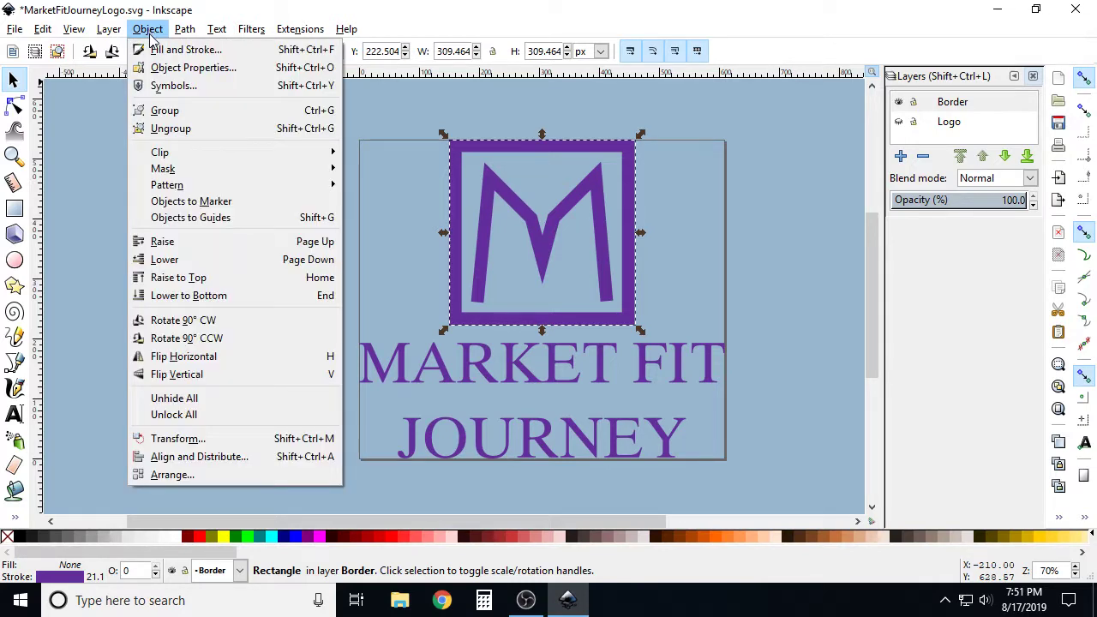
left_click(157, 50)
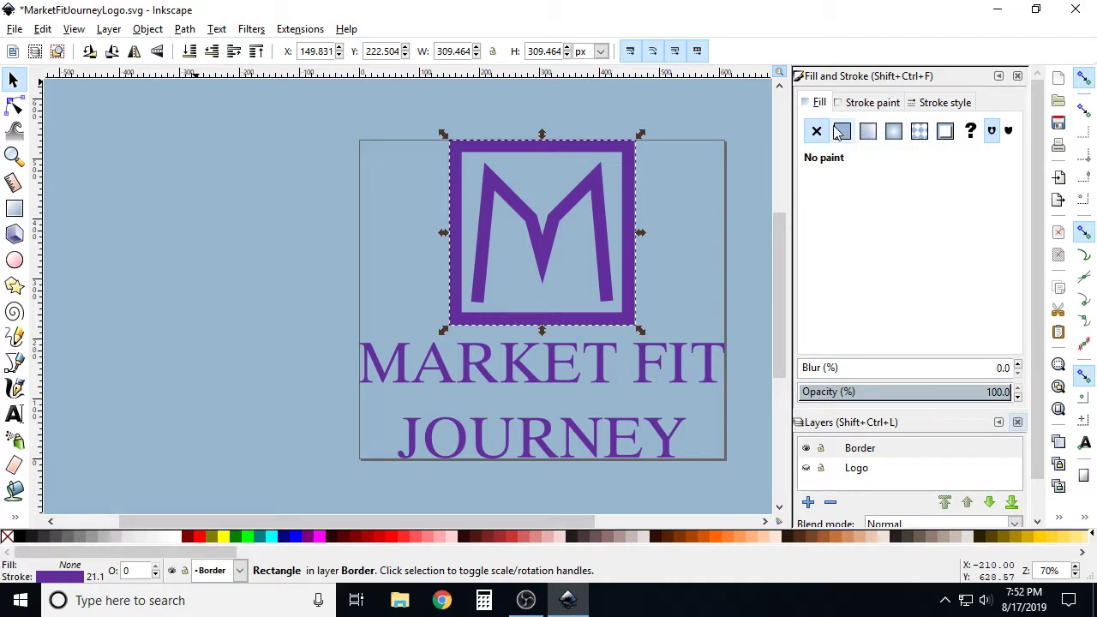
left_click(861, 104)
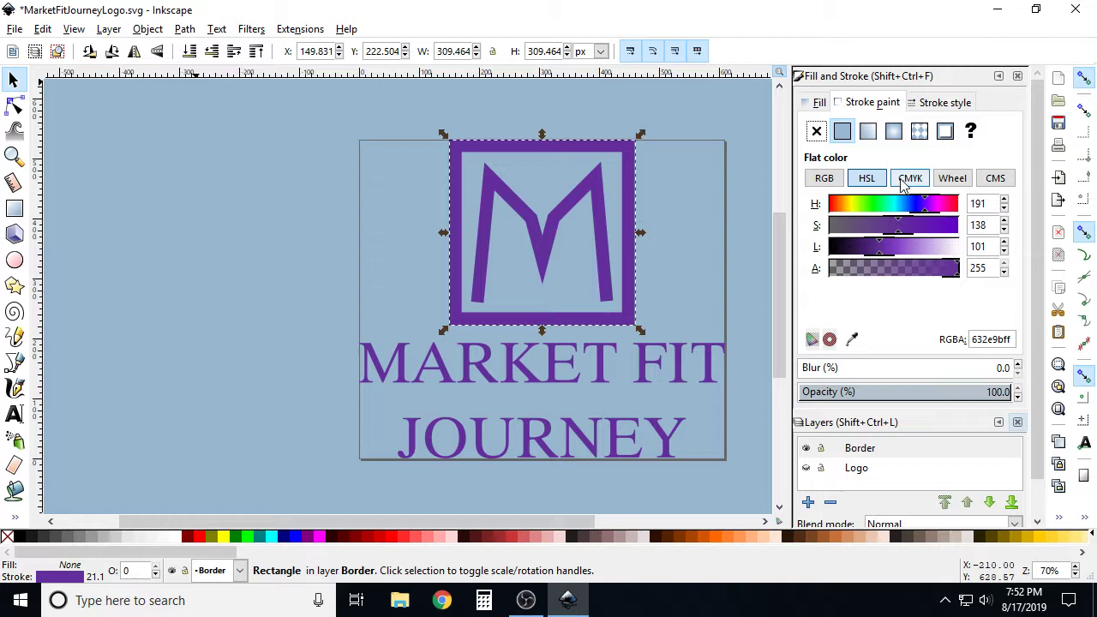
left_click_drag(936, 247, 977, 247)
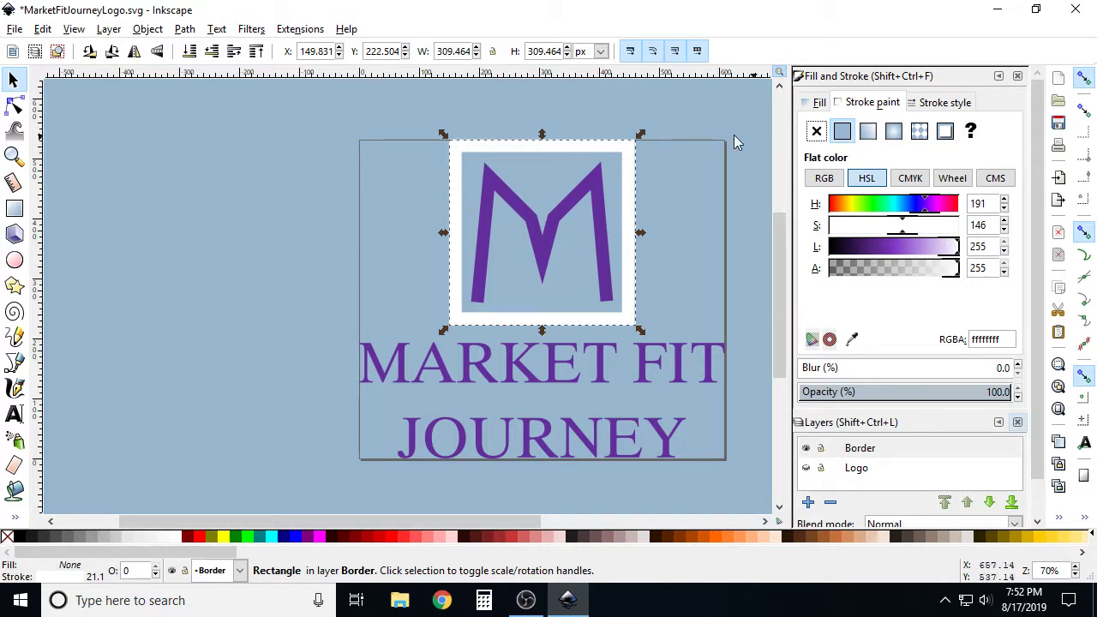
left_click(578, 213)
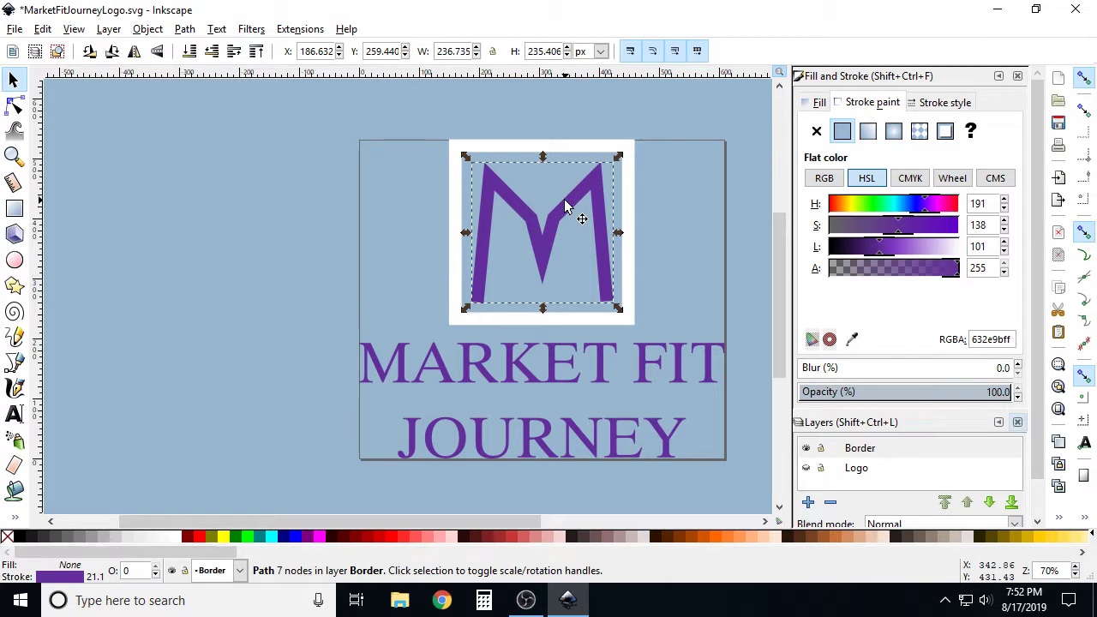
left_click(953, 247)
- Change the fill color of the MARKET FIT JOURNEY text on the Border layer to white, lightness 255
left_click(538, 382)
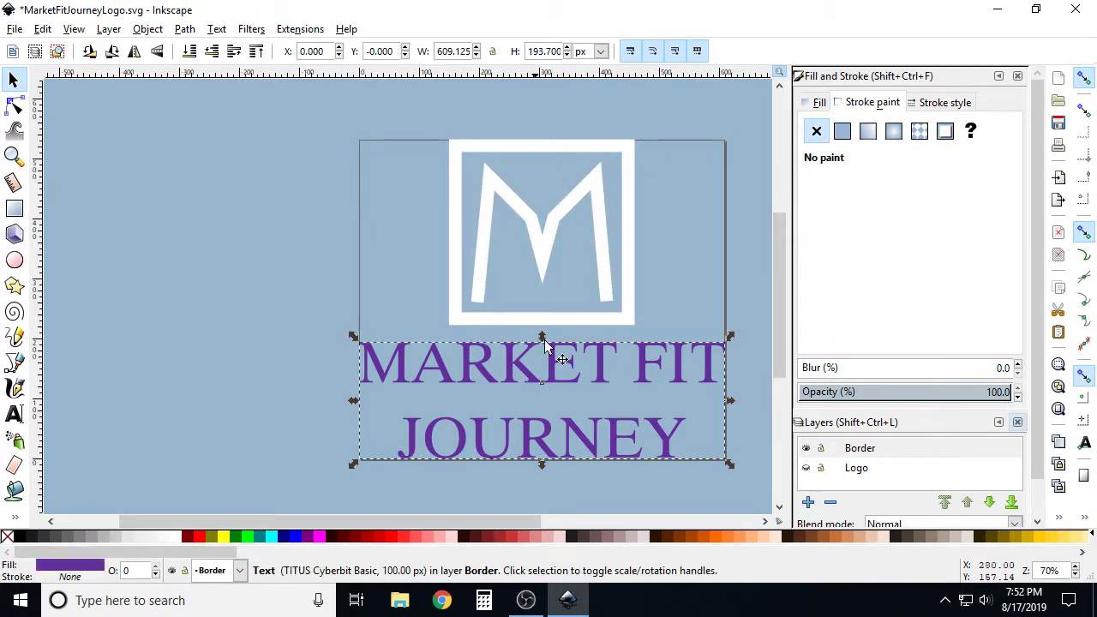
left_click(820, 103)
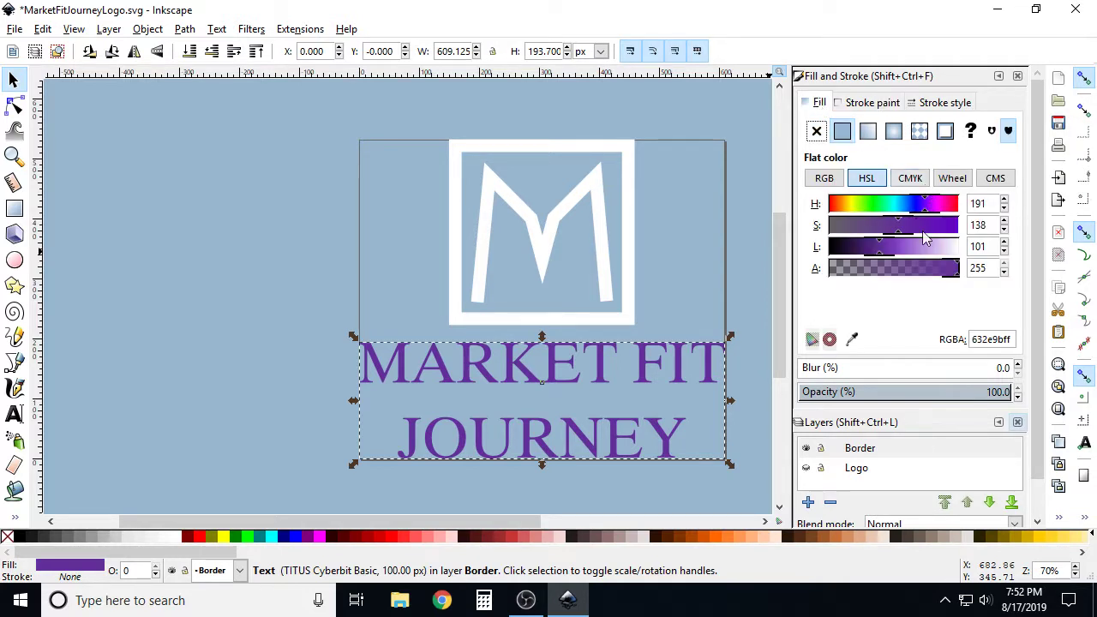
left_click(957, 250)
left_click_drag(957, 251, 961, 250)
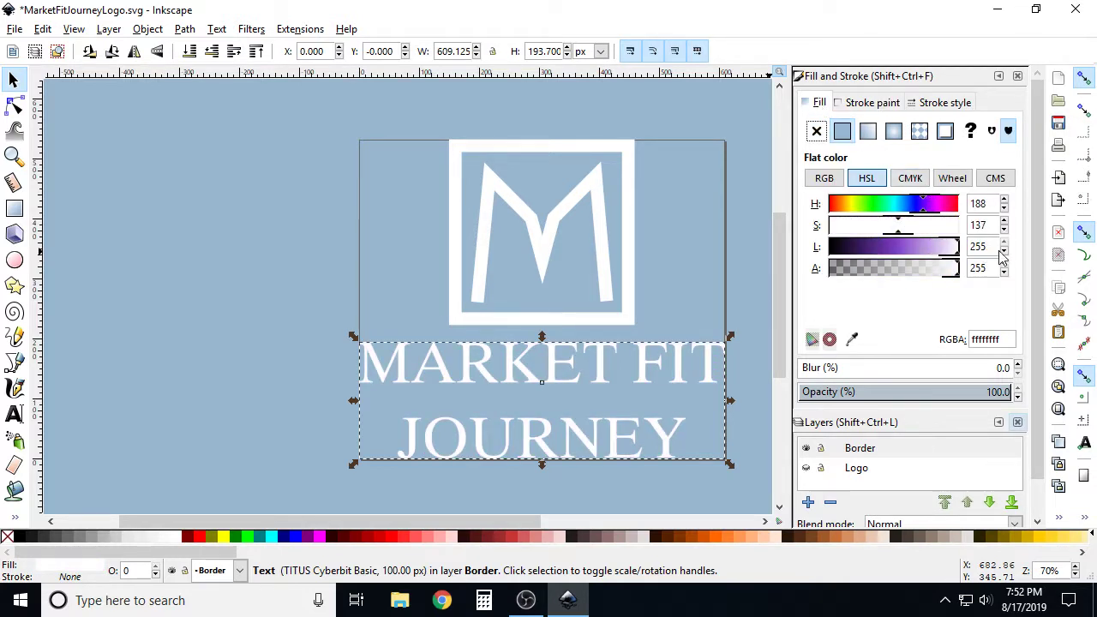
left_click(661, 240)
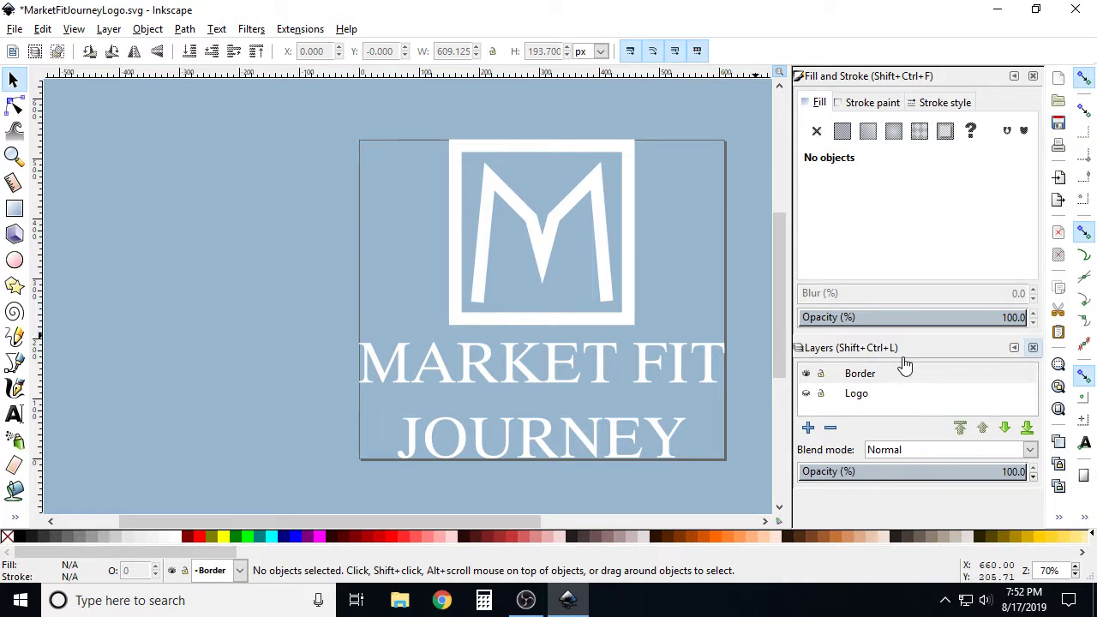
- Make the Logo layer visible again and move the Border layer below it
left_click(816, 395)
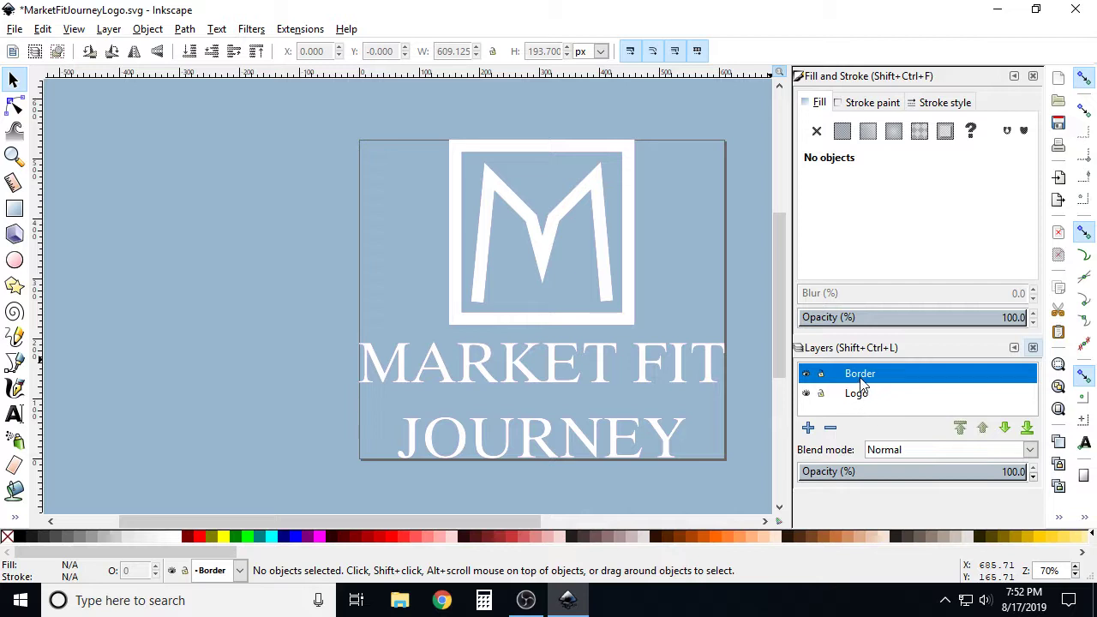
left_click_drag(862, 384, 867, 415)
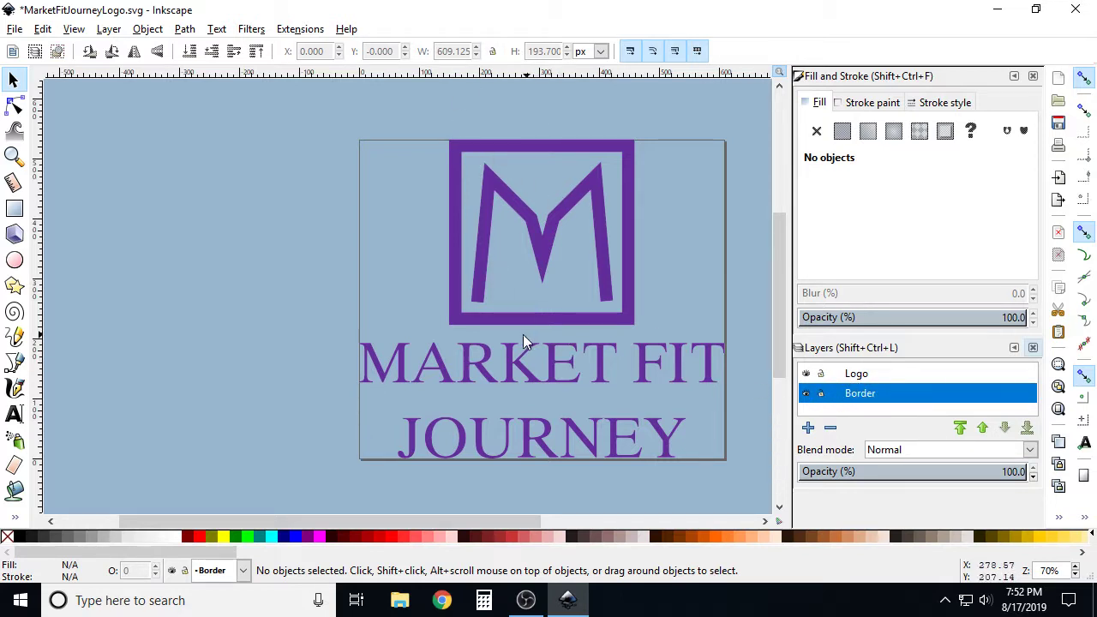
- Hide the Logo layer and apply a Dynamic Offset to the white square on the Border layer, expanding it slightly outward
left_click(806, 374)
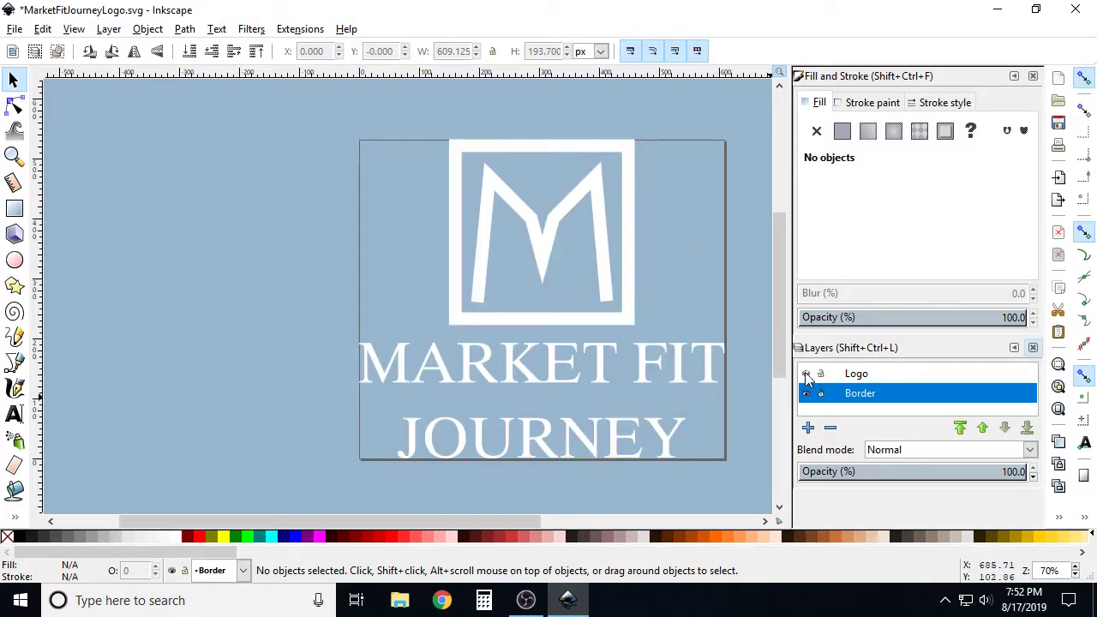
left_click(538, 147)
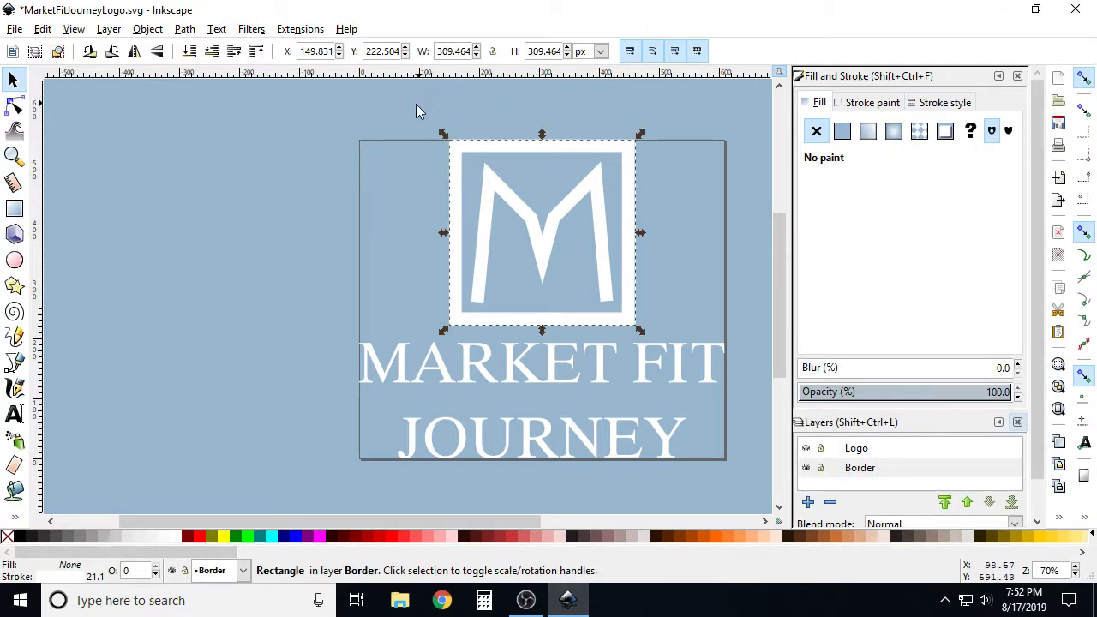
left_click(184, 31)
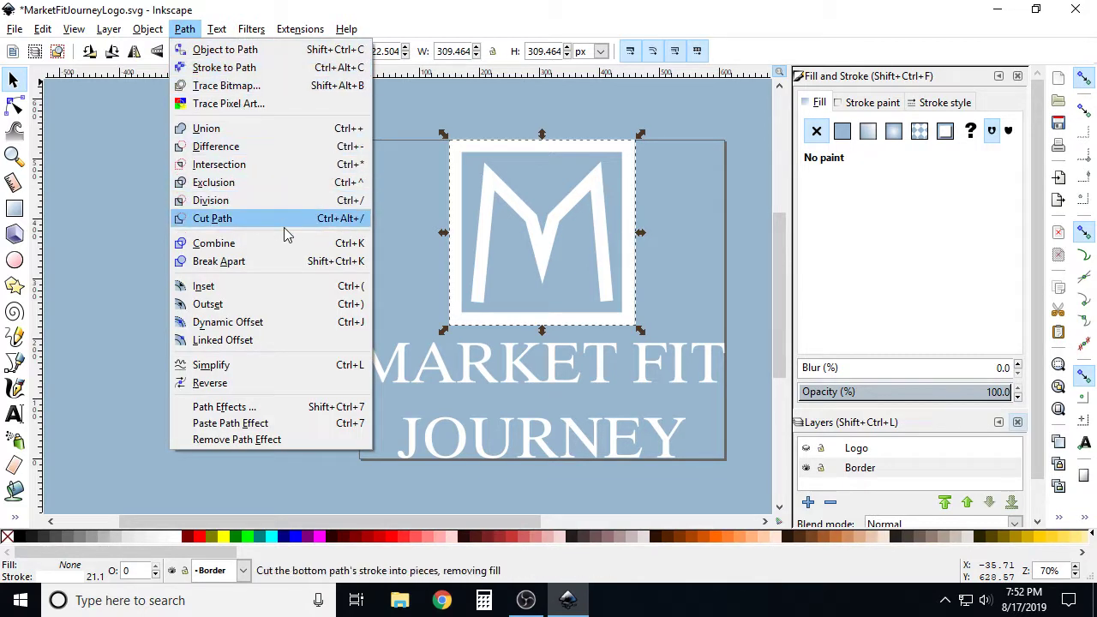
left_click(304, 330)
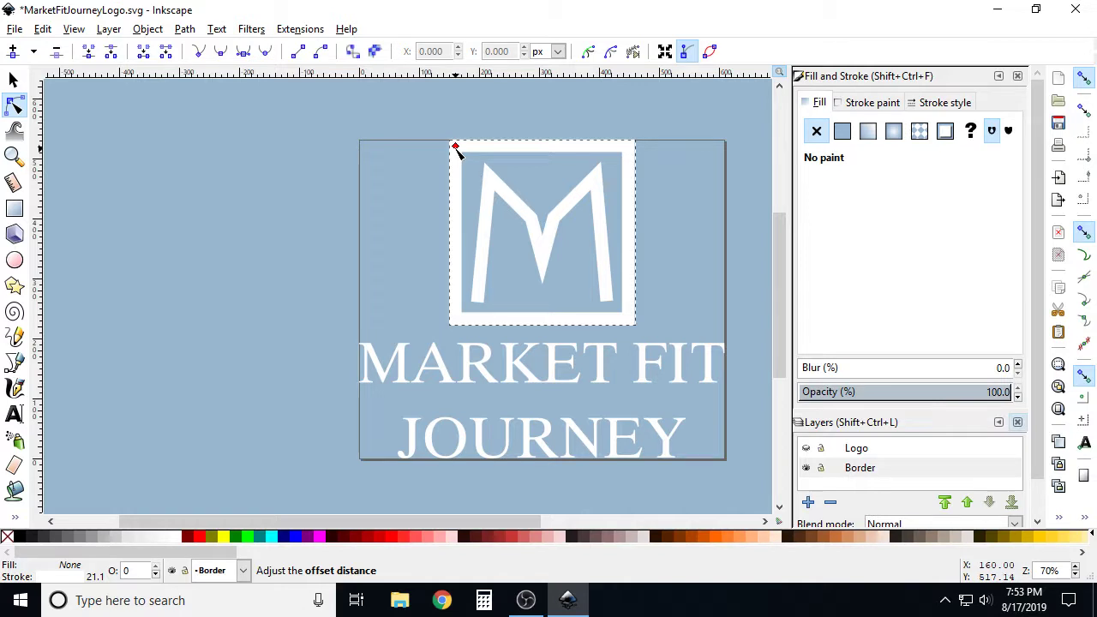
left_click_drag(456, 148, 453, 144)
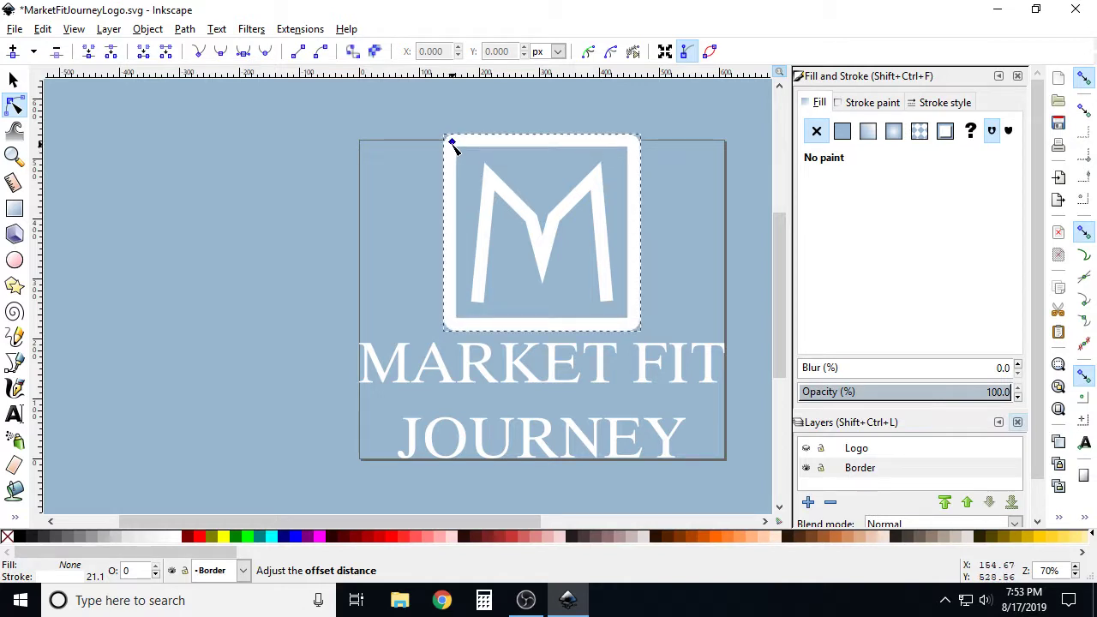
mouse_move(428, 130)
left_mouse_down()
mouse_move(372, 103)
mouse_move(522, 191)
mouse_move(445, 138)
left_mouse_up()
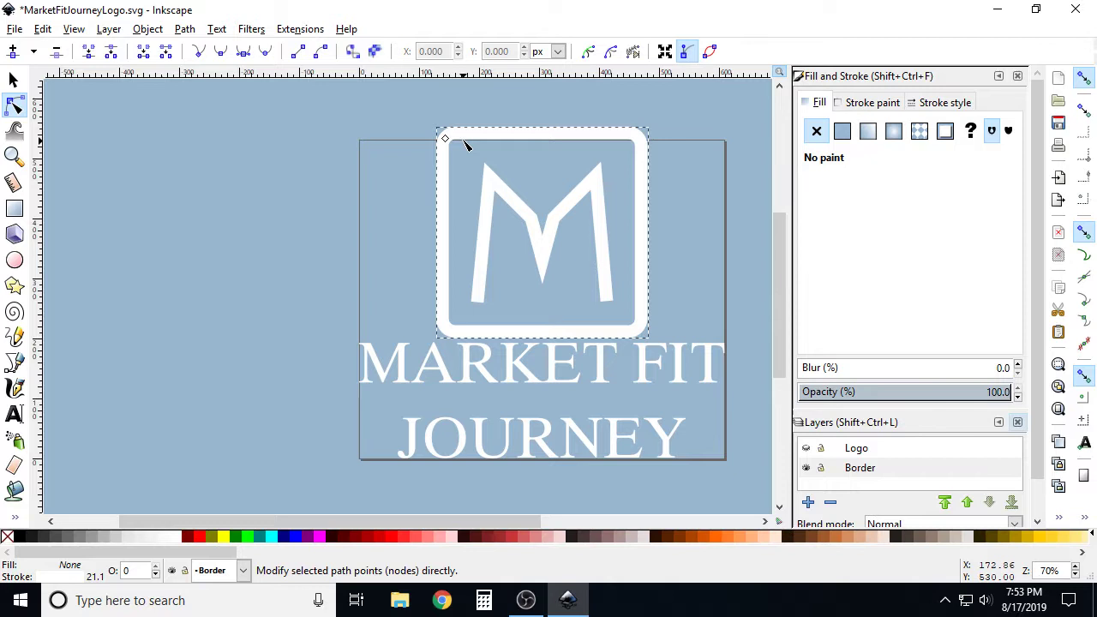
- Compare the offset square with the purple logo and adjust its outset to about 12.9 pt, leaving a thin white border around the purple square
left_click(807, 450)
left_click(806, 450)
left_click(807, 450)
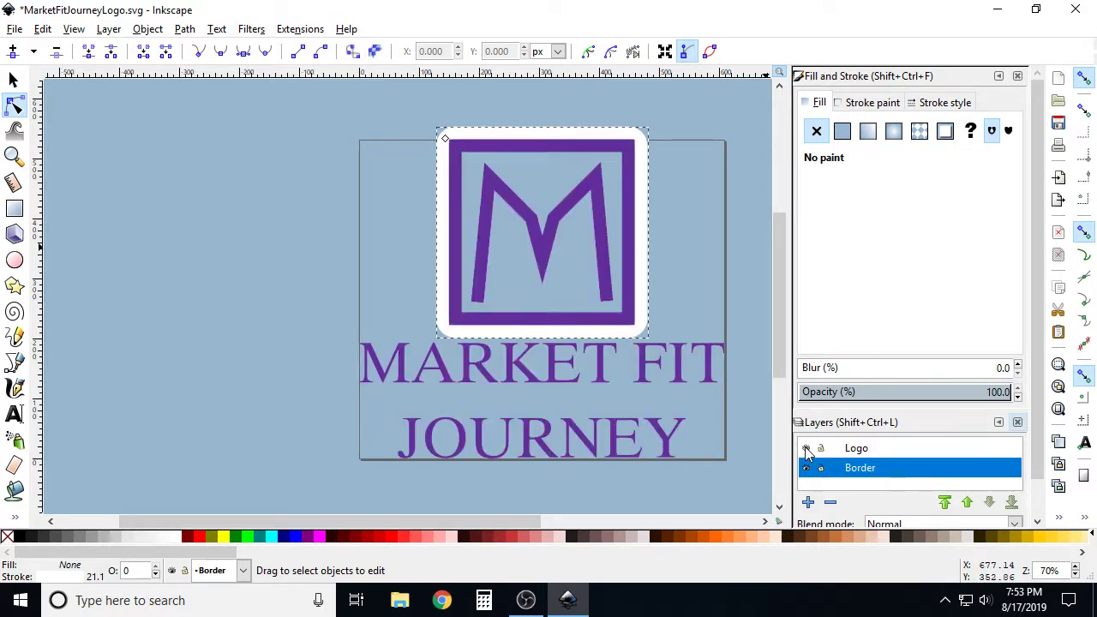
left_click(807, 450)
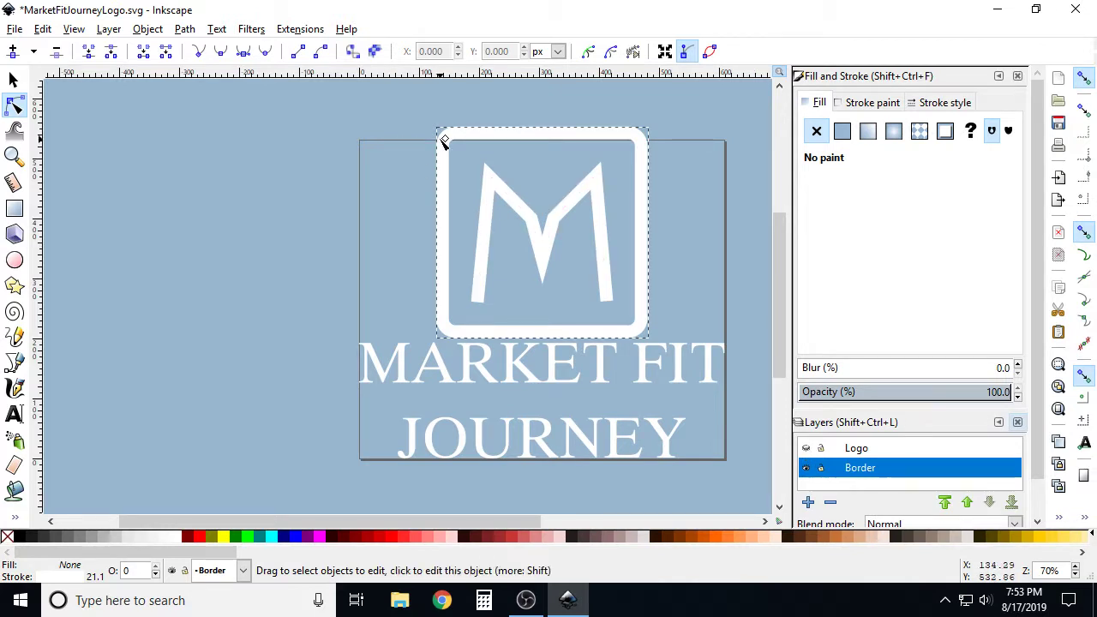
left_click_drag(443, 141, 413, 126)
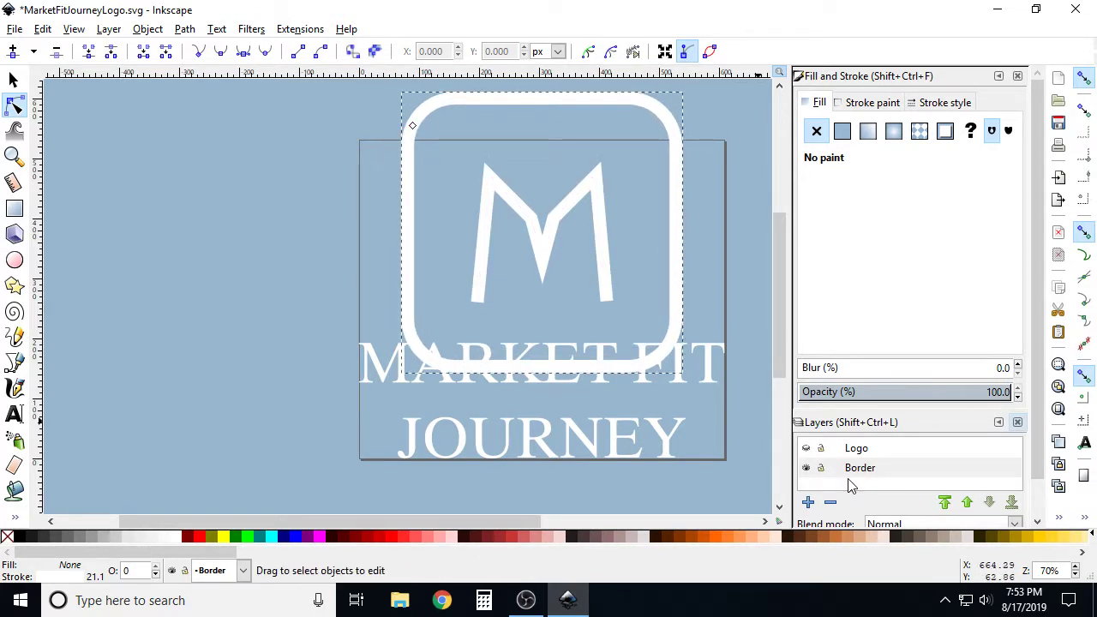
left_click(807, 450)
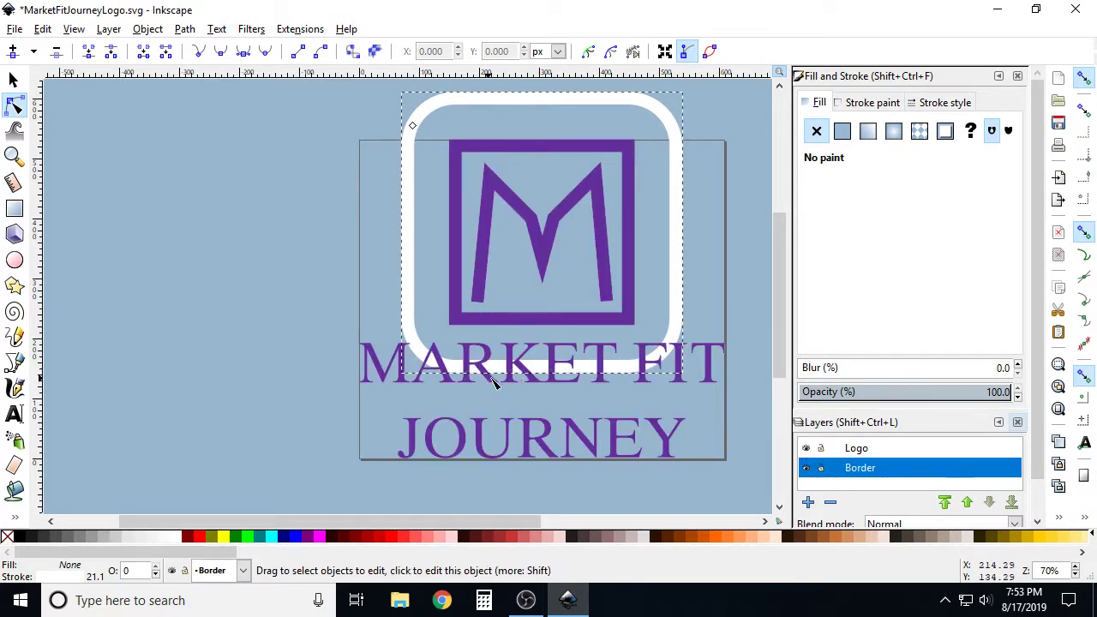
left_click_drag(413, 127, 453, 150)
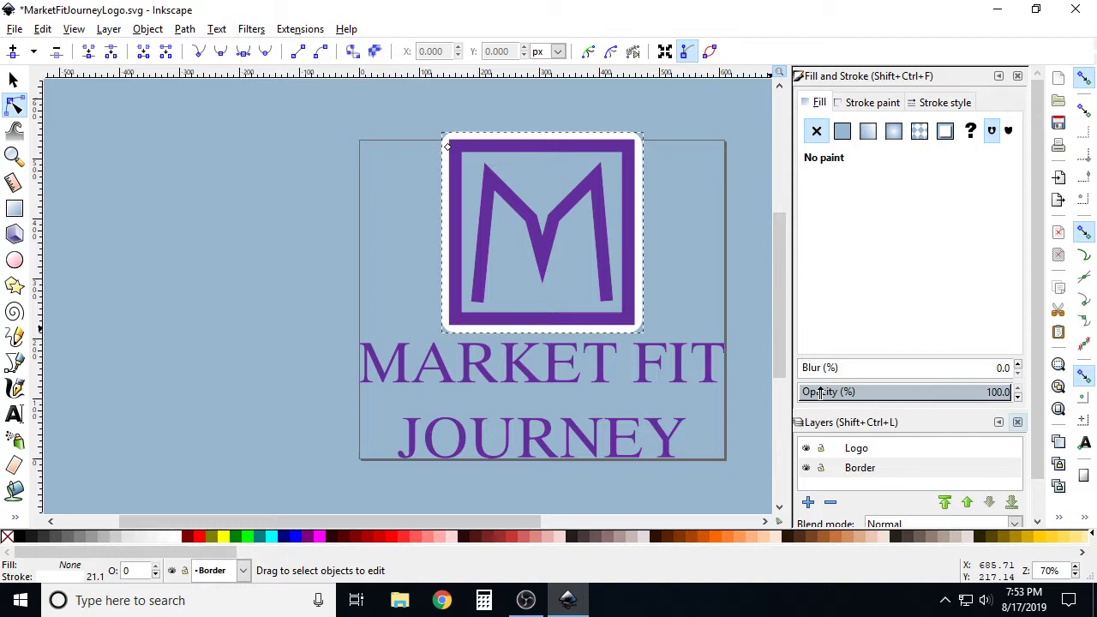
left_click(805, 448)
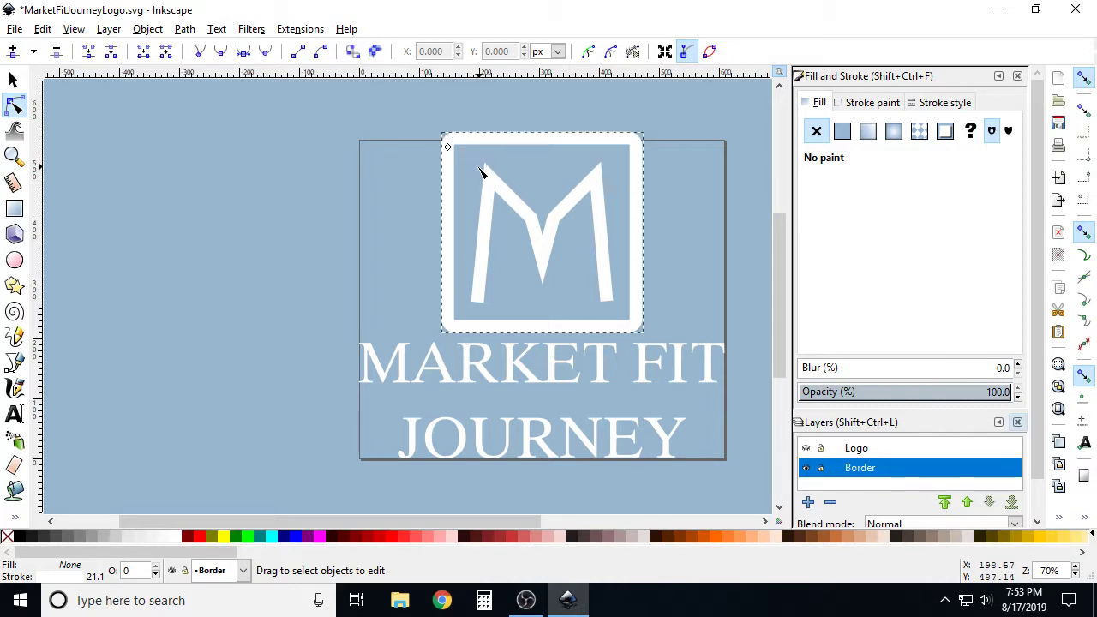
left_click(420, 369)
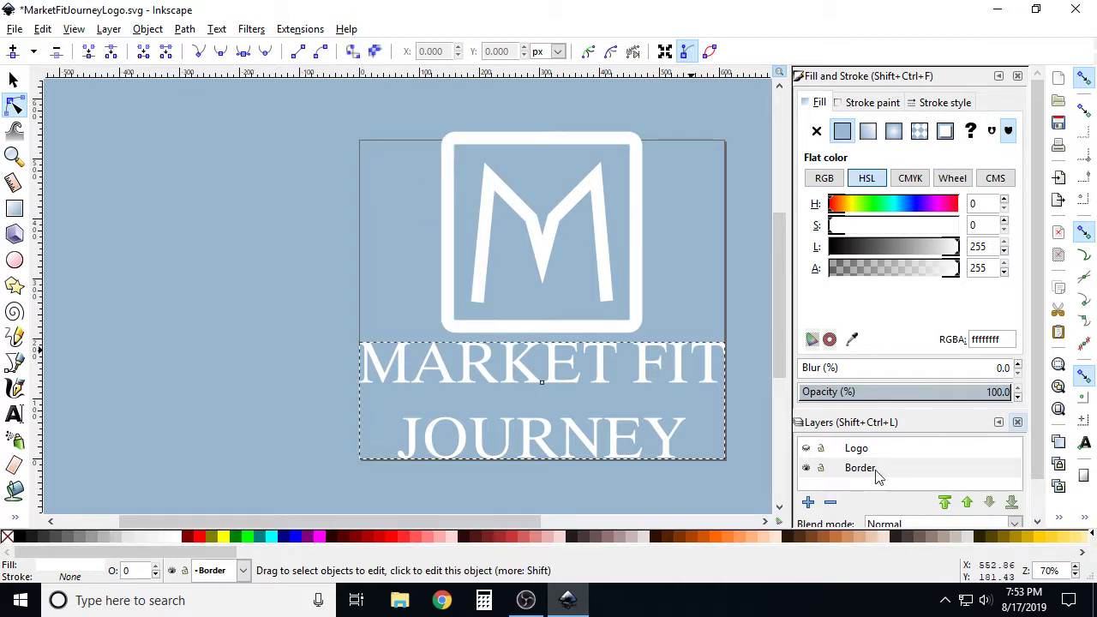
left_click(816, 464)
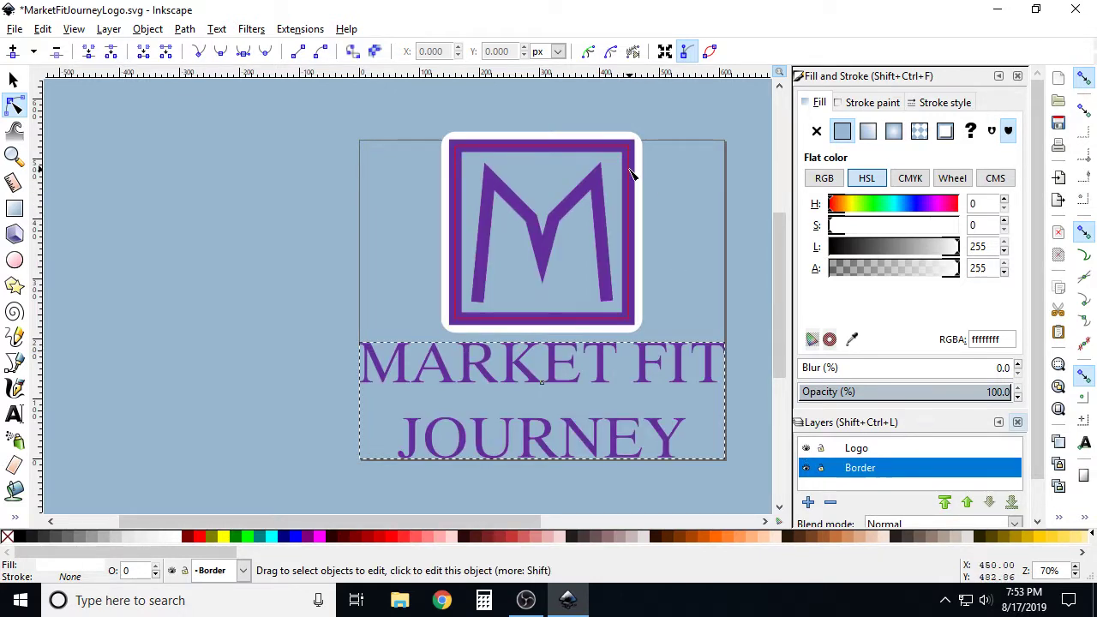
left_click(651, 367)
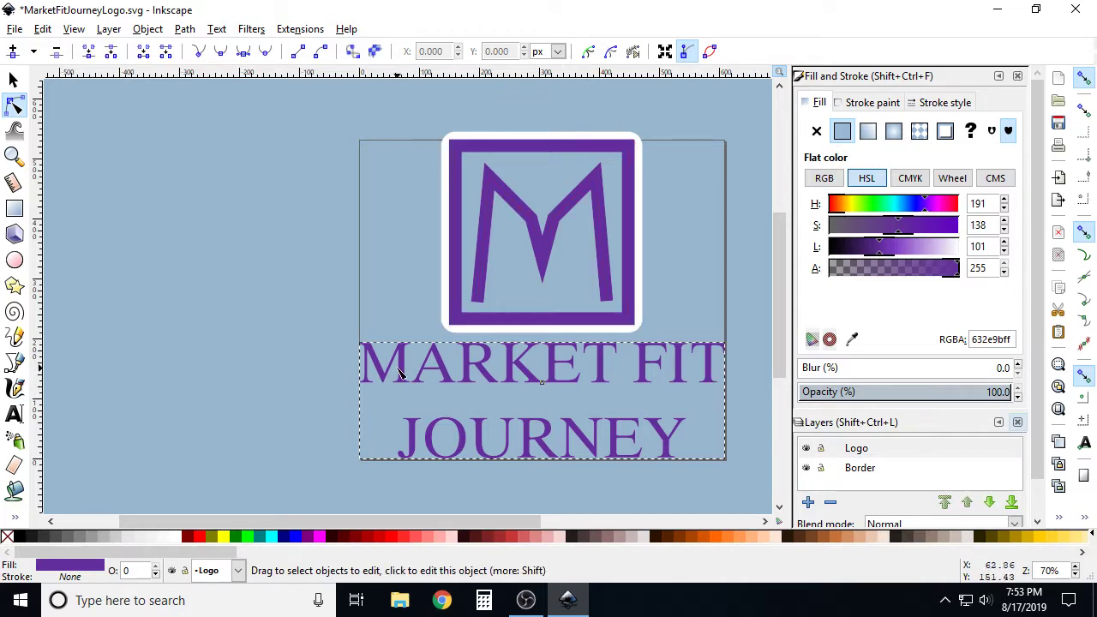
left_click(147, 29)
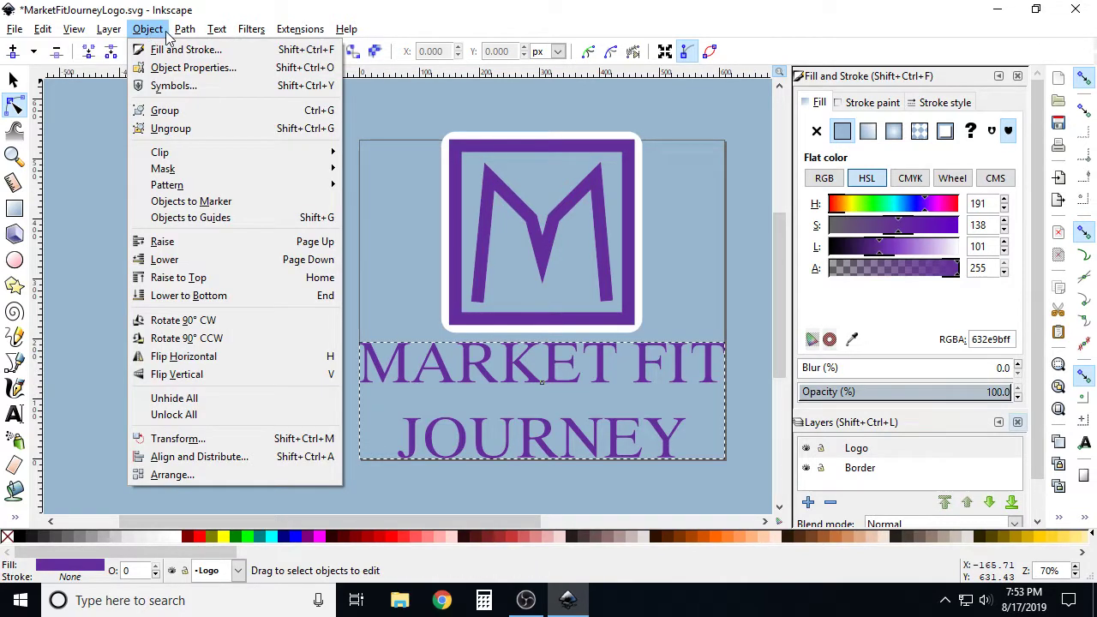
mouse_move(186, 31)
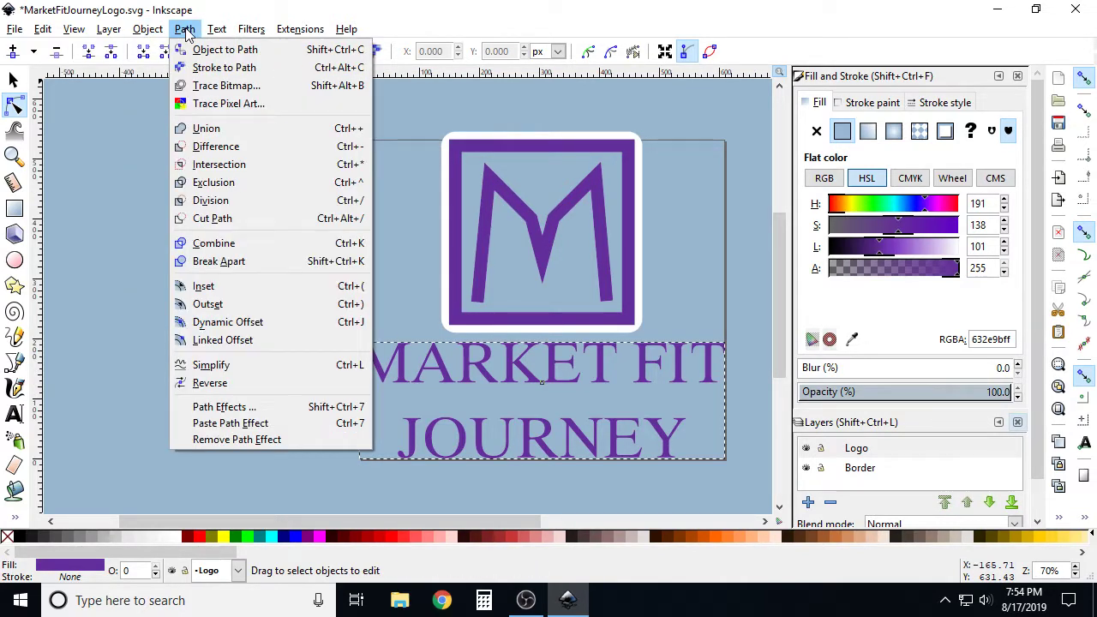
left_click(245, 321)
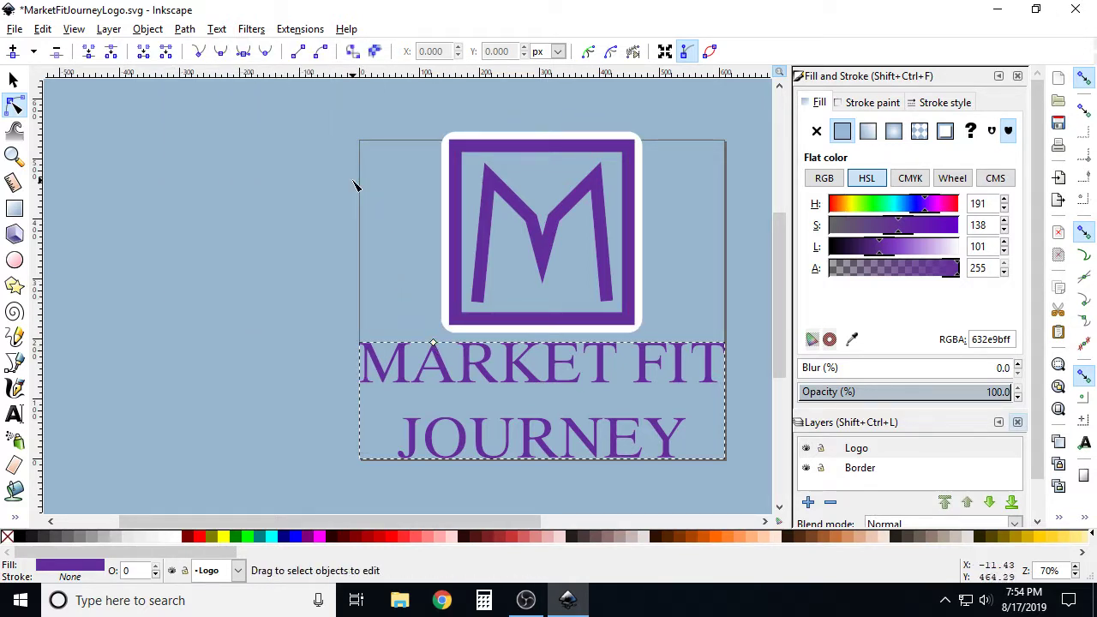
left_click(383, 181)
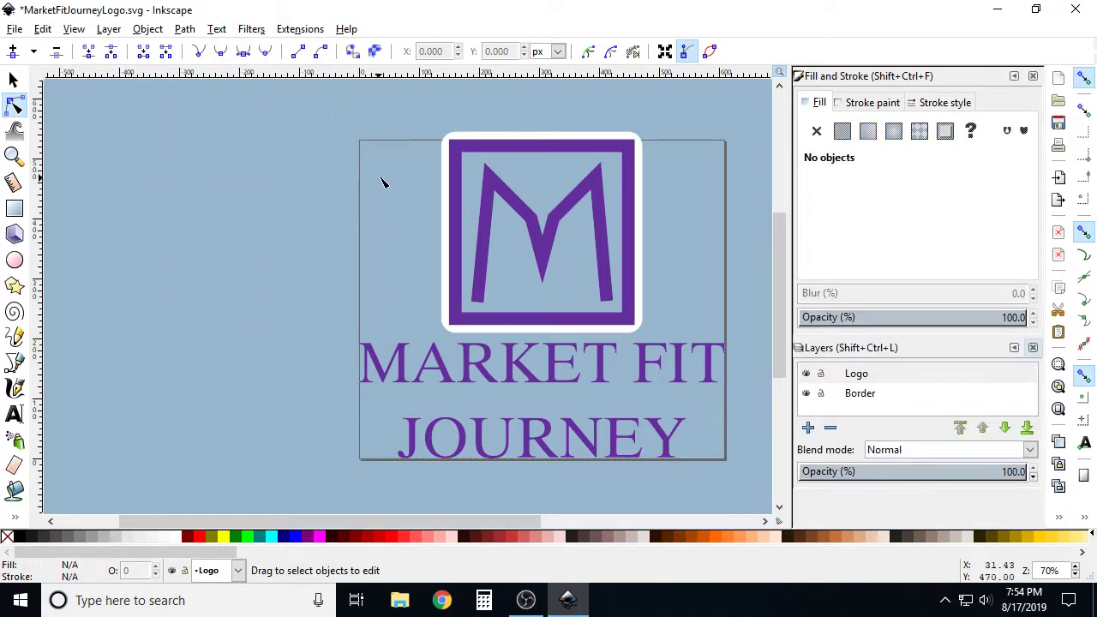
- Apply a Dynamic Offset to the white MARKET FIT JOURNEY text on the Border layer, outset it slightly, and check it against the Logo layer
left_click(809, 375)
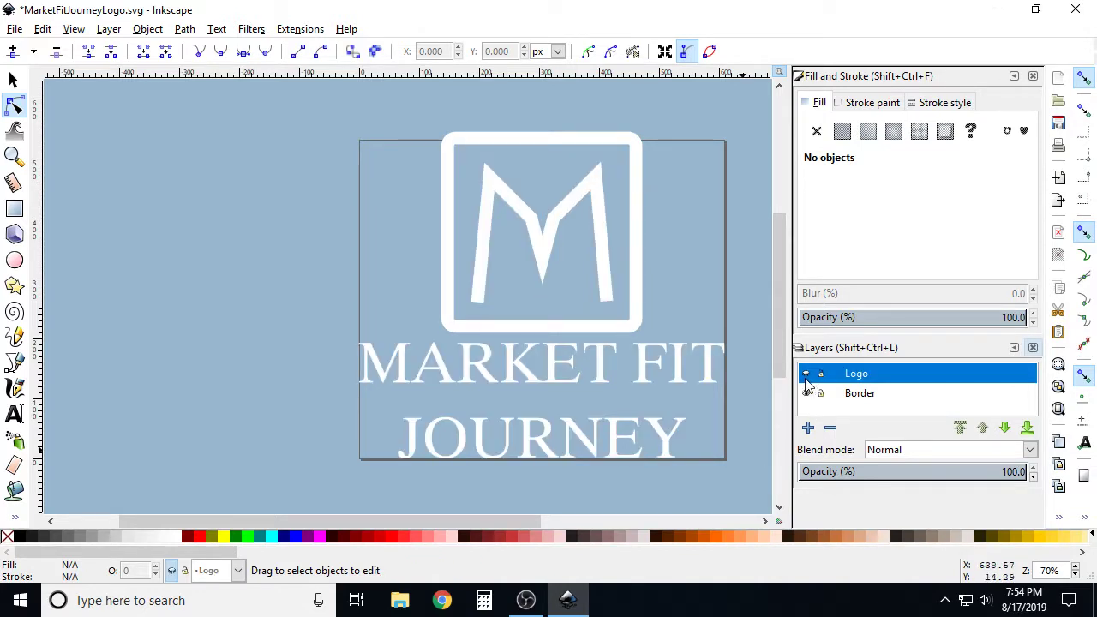
left_click(519, 367)
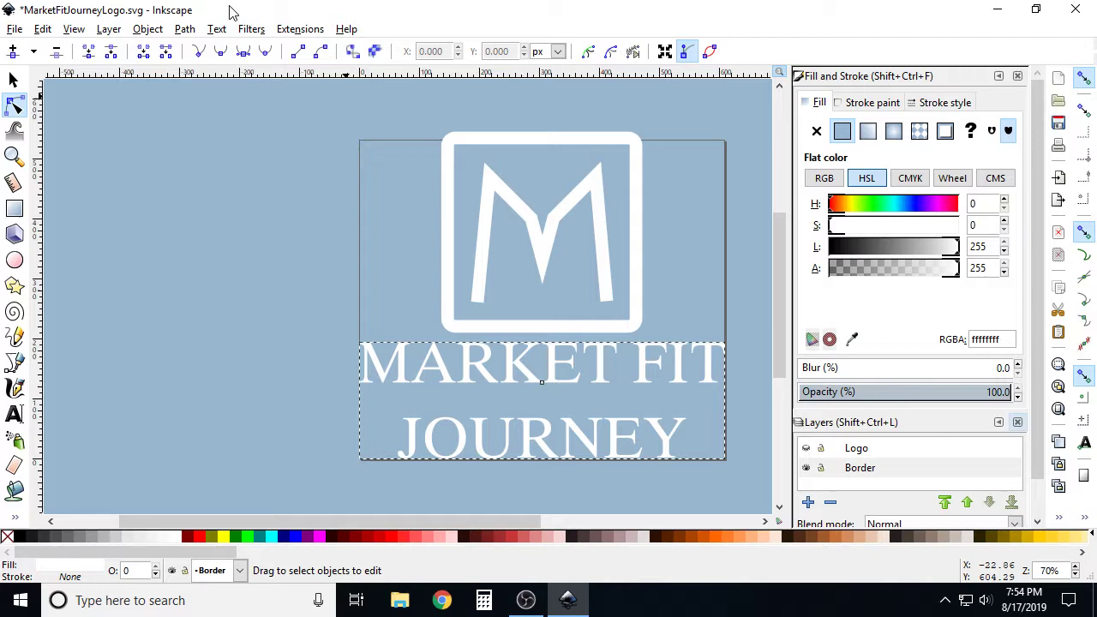
left_click(194, 30)
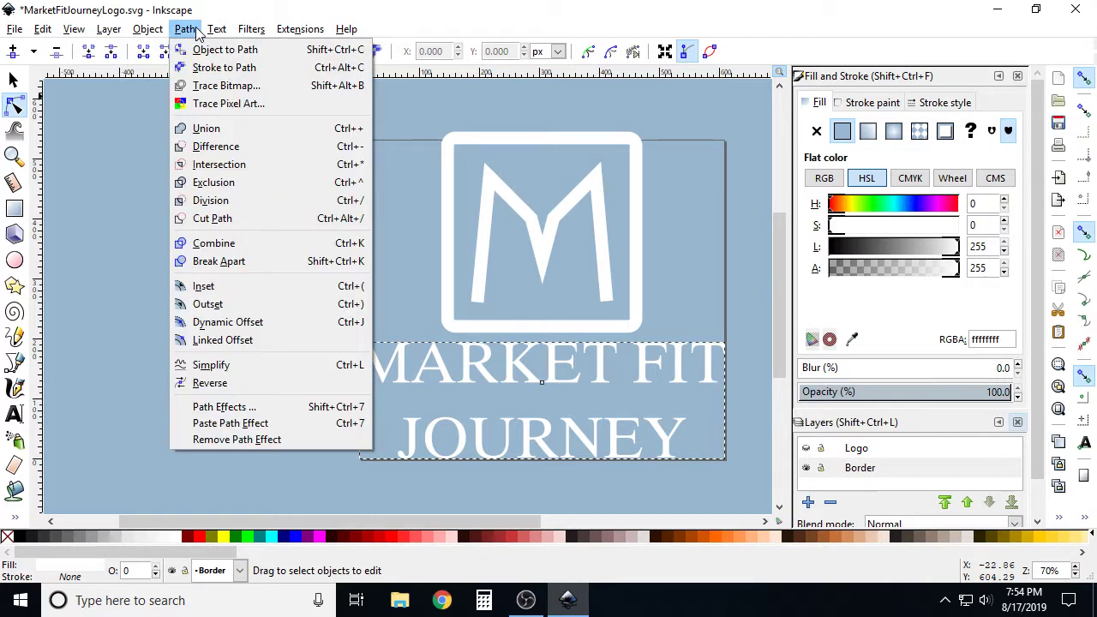
left_click(245, 322)
left_click_drag(435, 338, 435, 341)
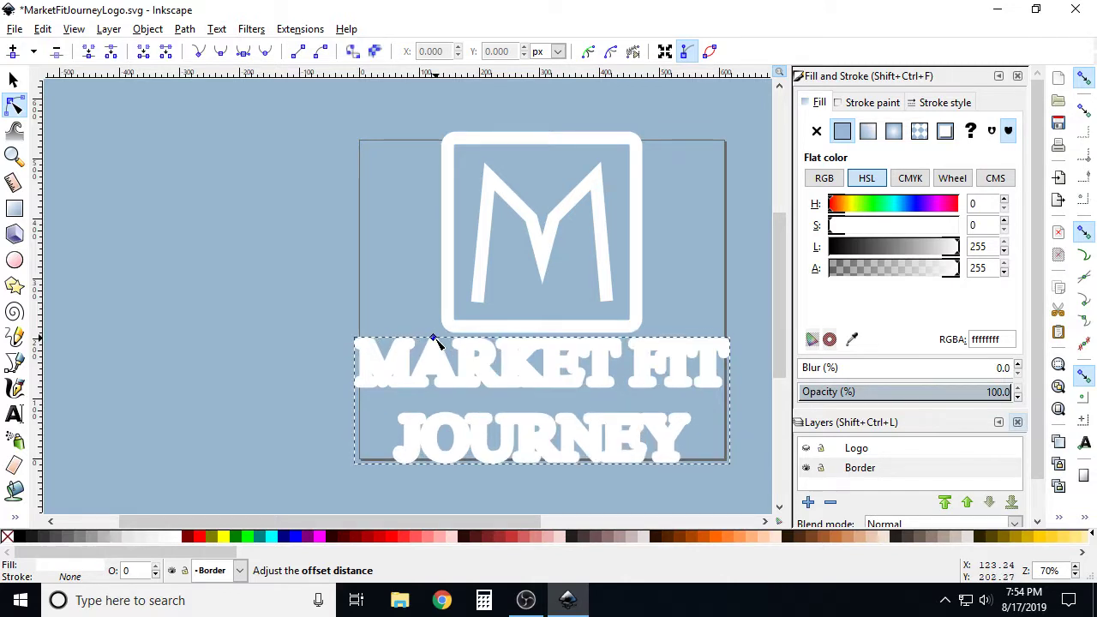
left_click(806, 452)
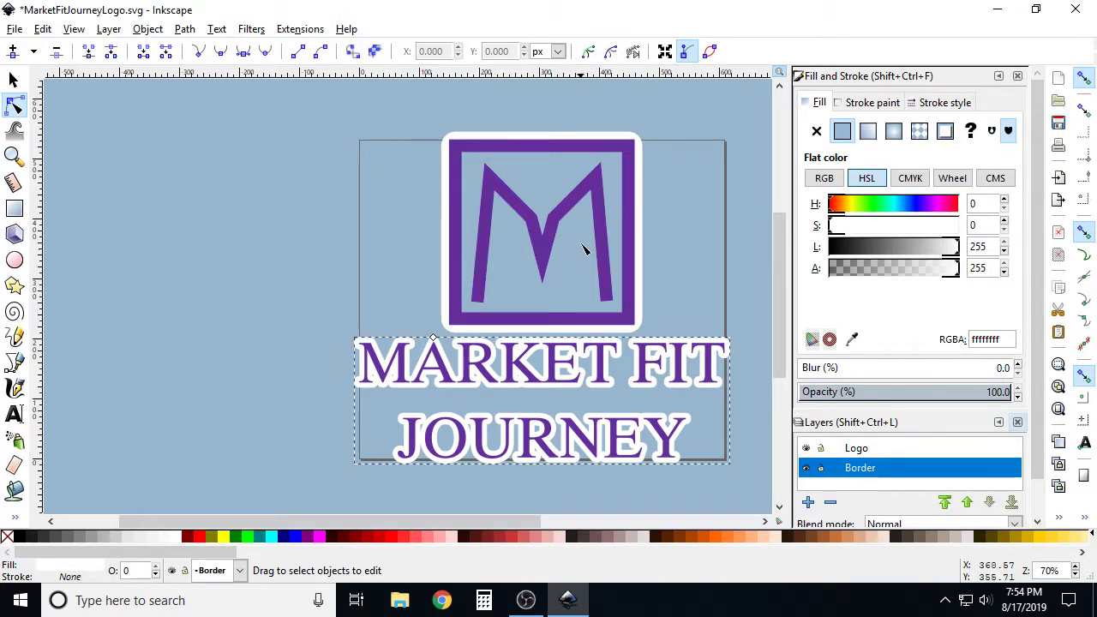
left_click(806, 448)
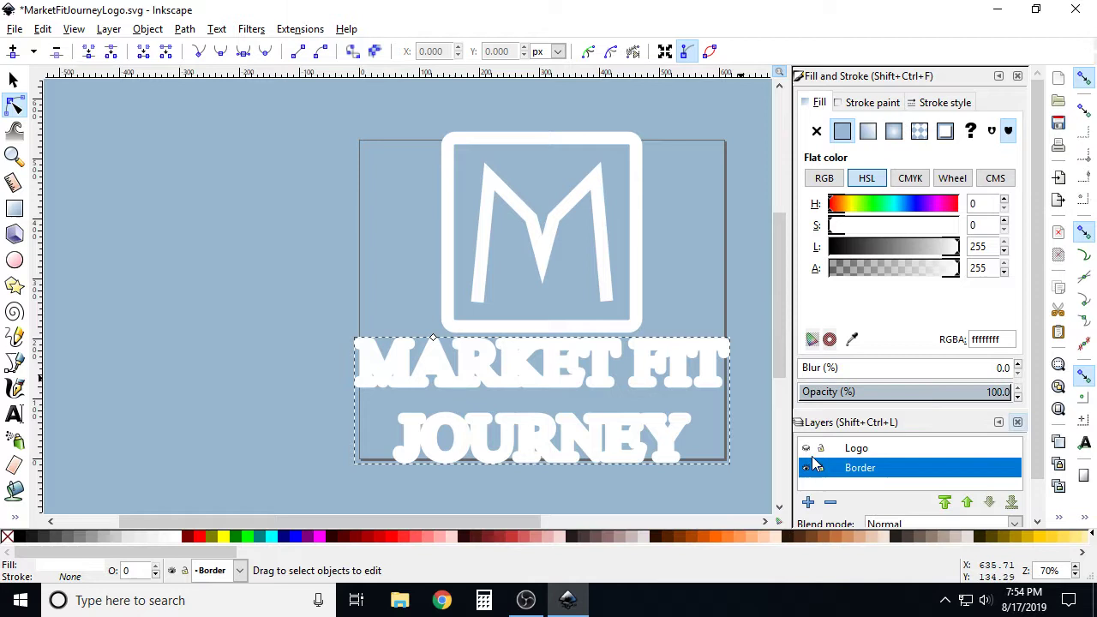
left_click(807, 448)
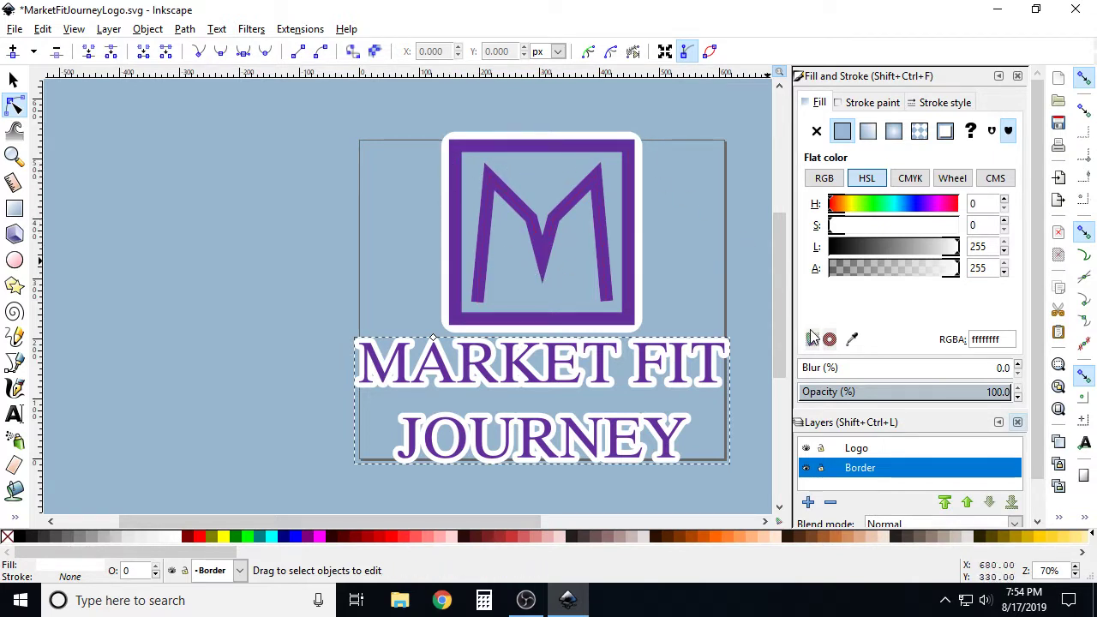
left_click(807, 450)
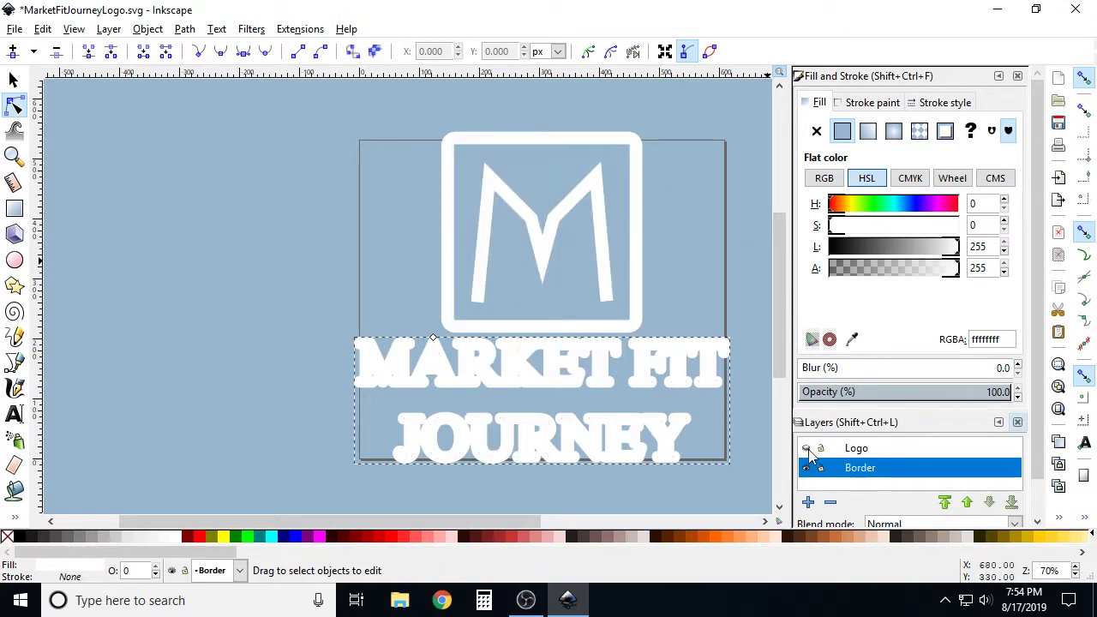
- Try a flat white fill on the offset square, check it with the Logo layer shown, and remove the fill again
left_click(561, 133)
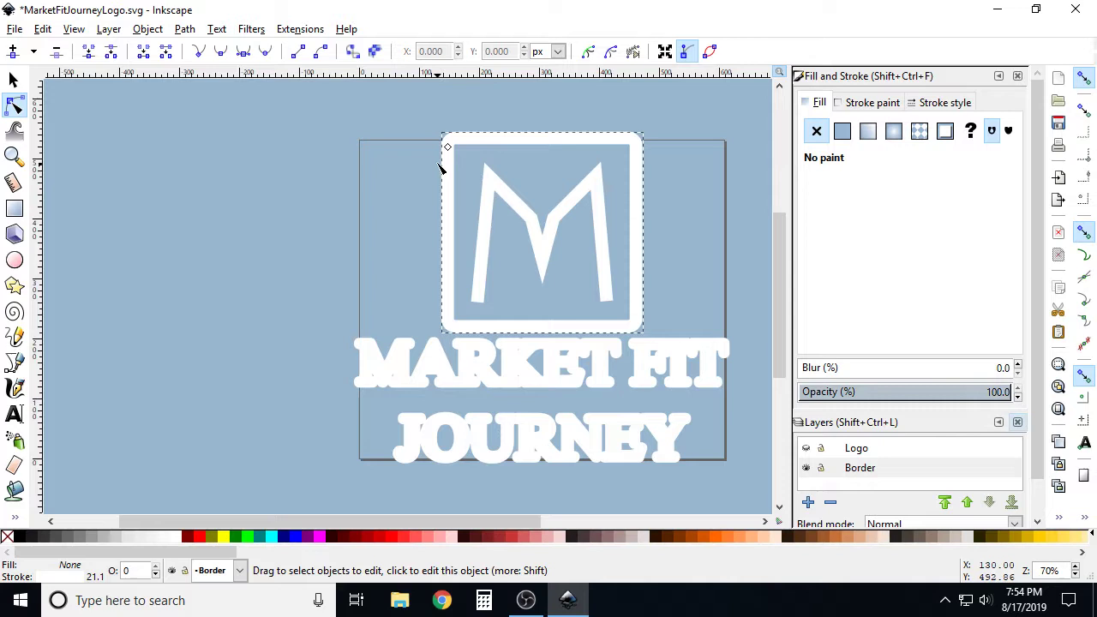
left_click(844, 139)
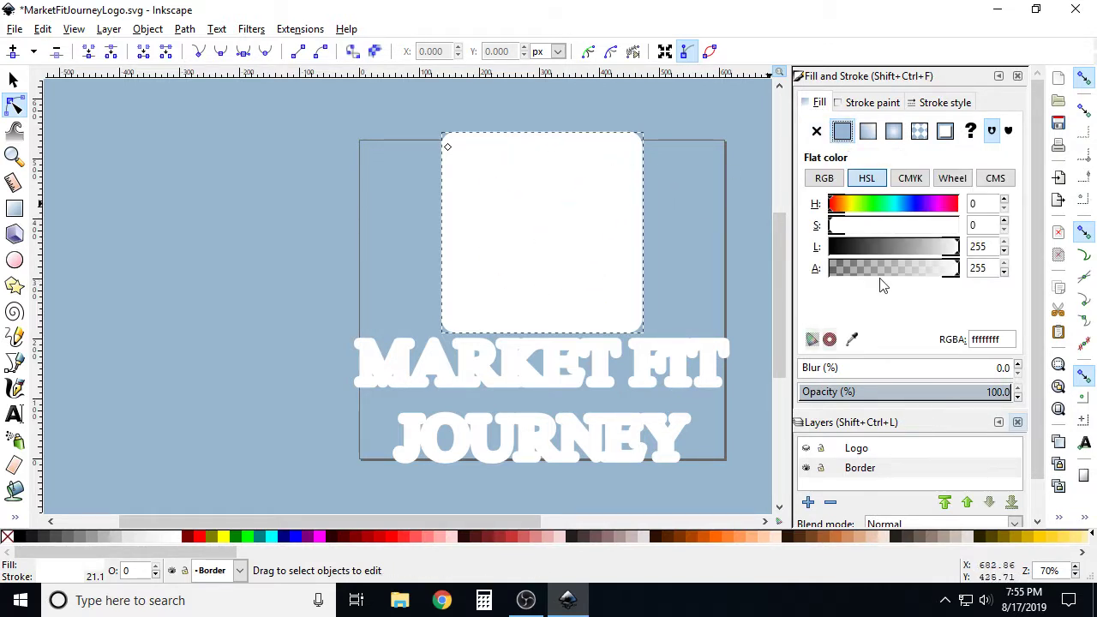
left_click(806, 449)
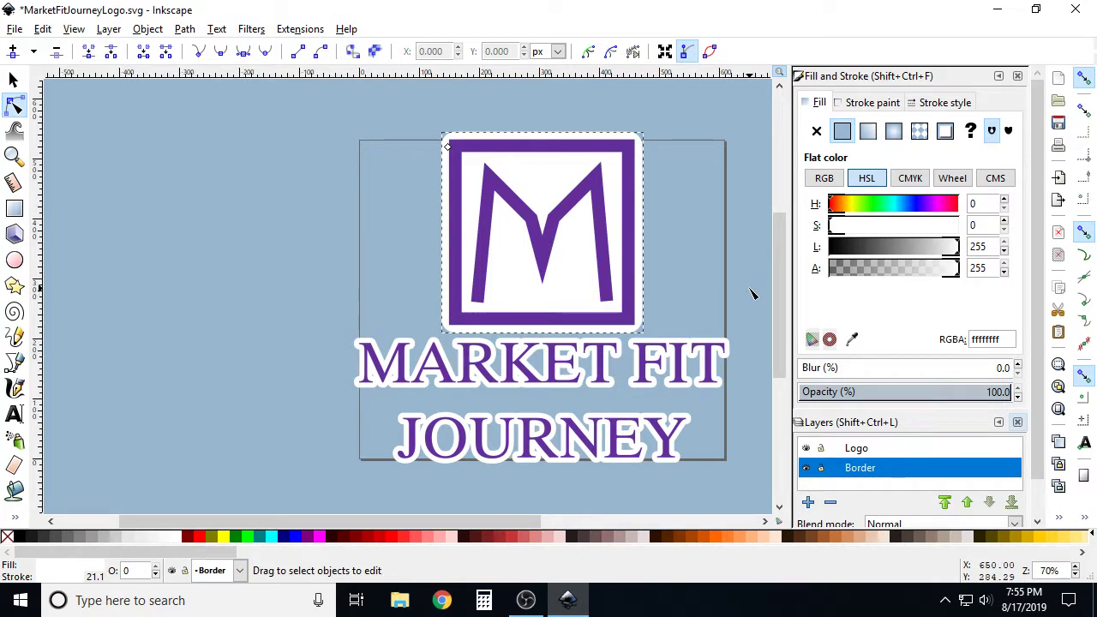
left_click(805, 449)
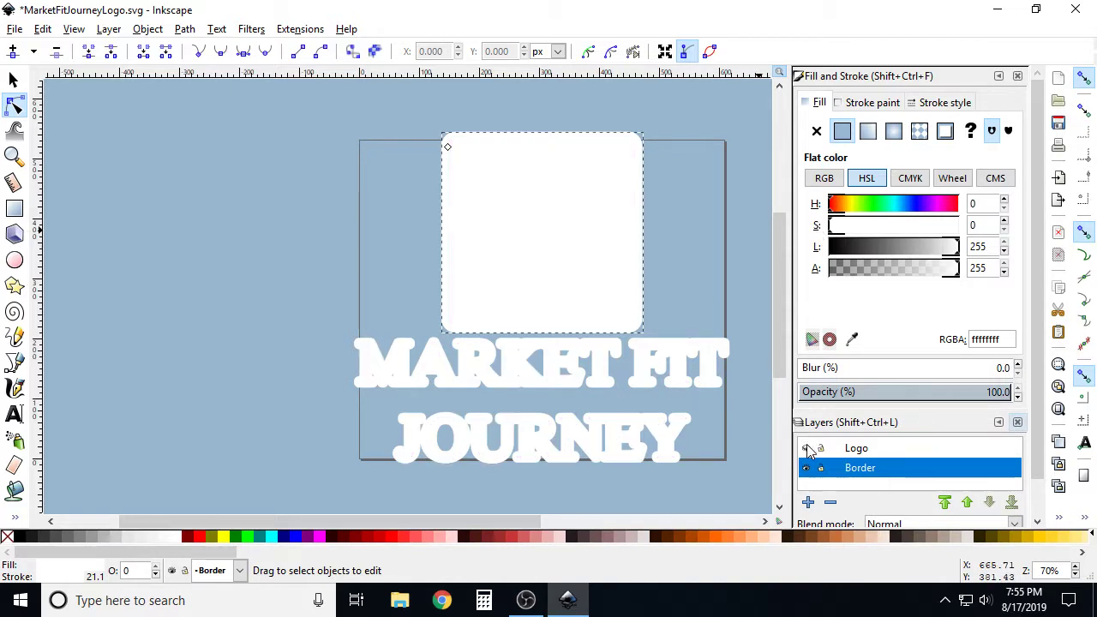
left_click(816, 131)
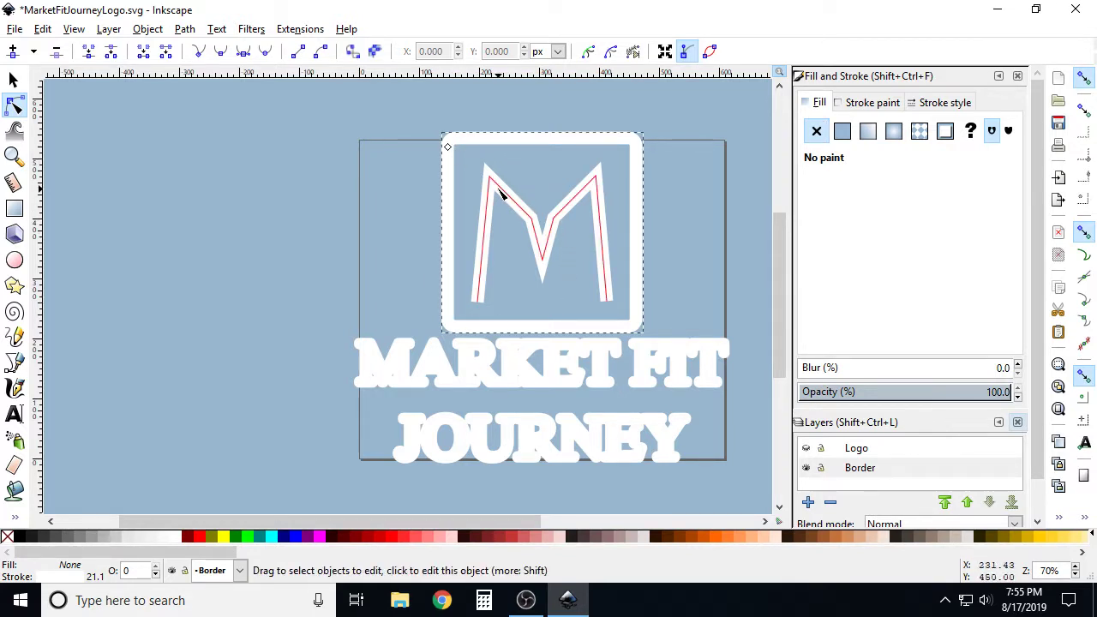
- Duplicate the offset white square on the Border layer and switch to the selection tool
right_click(470, 140)
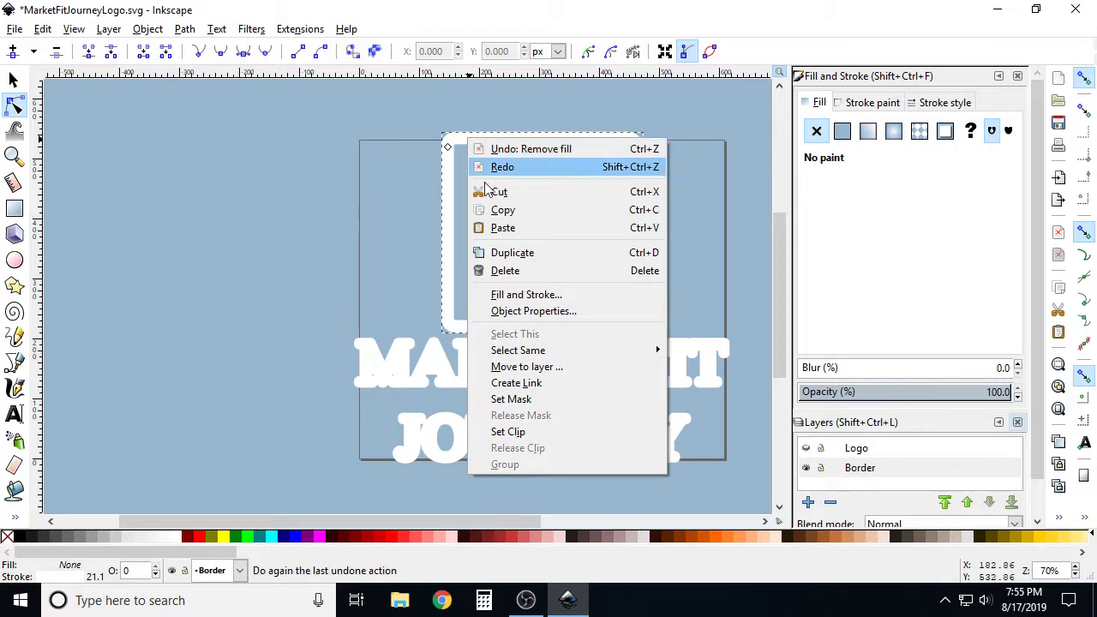
left_click(501, 250)
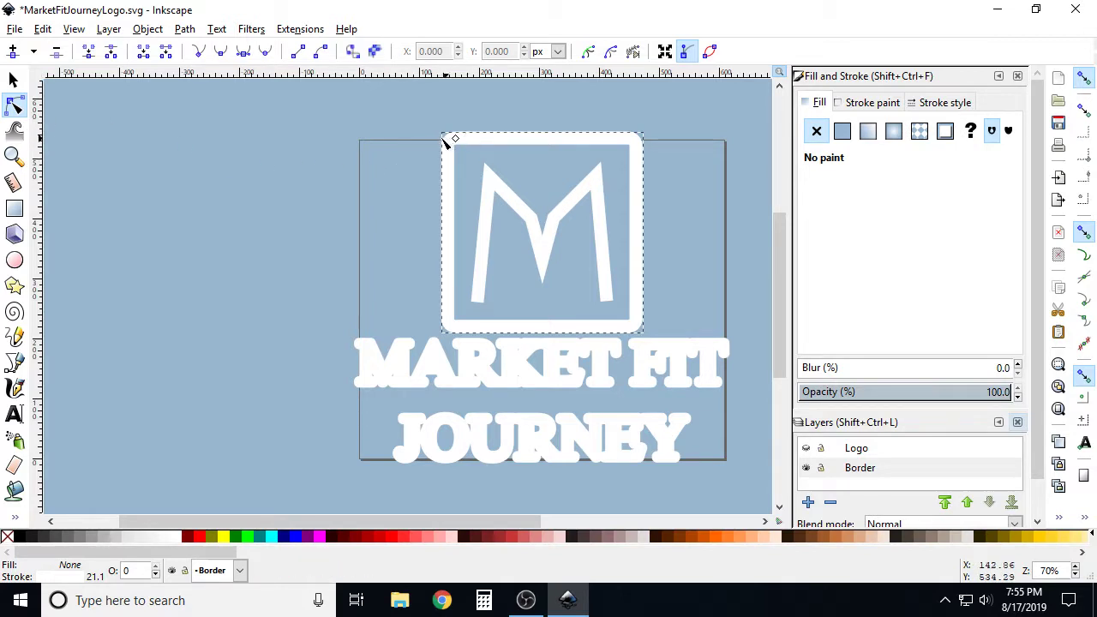
left_click(15, 80)
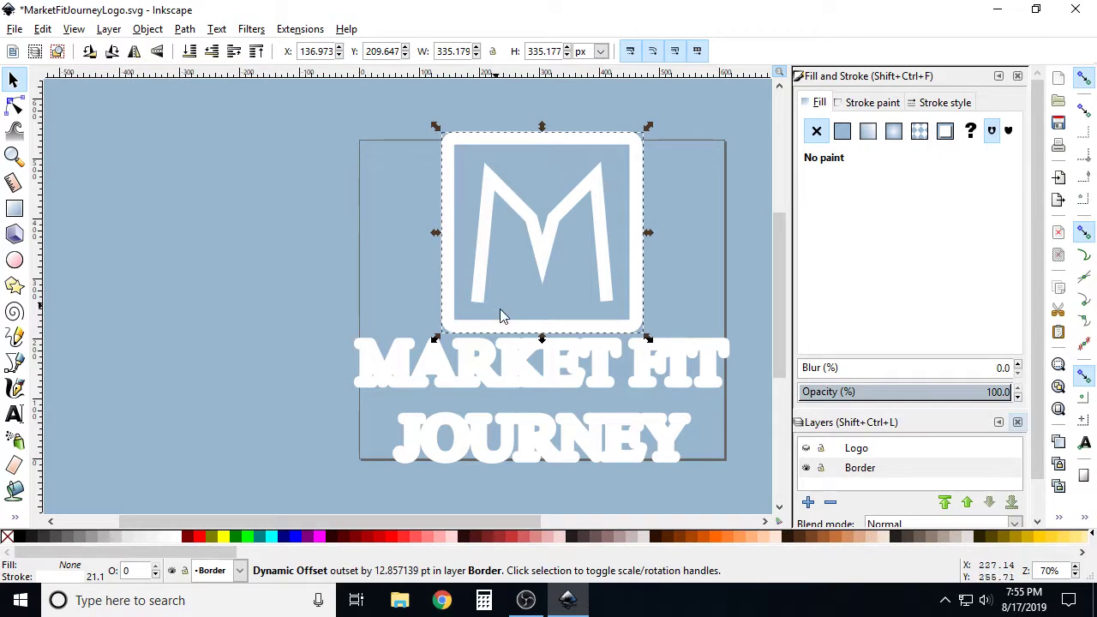
- Reduce the duplicated square's dynamic offset until a white edge lines the inside of the purple frame, comparing it with the Logo layer shown
mouse_move(454, 147)
left_mouse_down()
mouse_move(513, 151)
mouse_move(447, 145)
mouse_move(456, 147)
left_mouse_up()
key("ctrl+z")
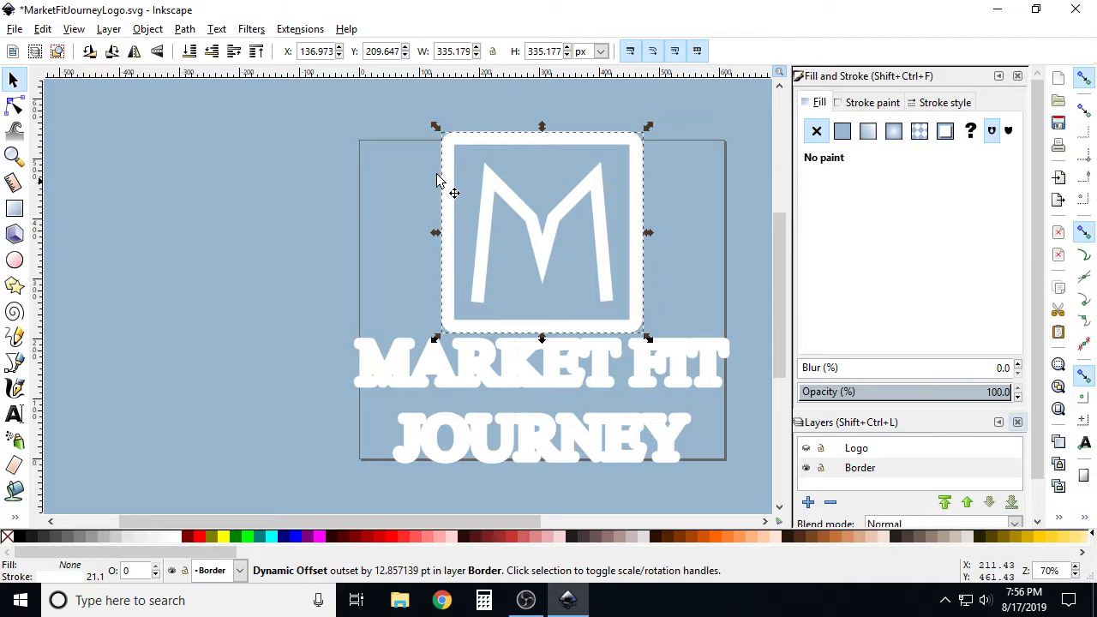
left_click(14, 105)
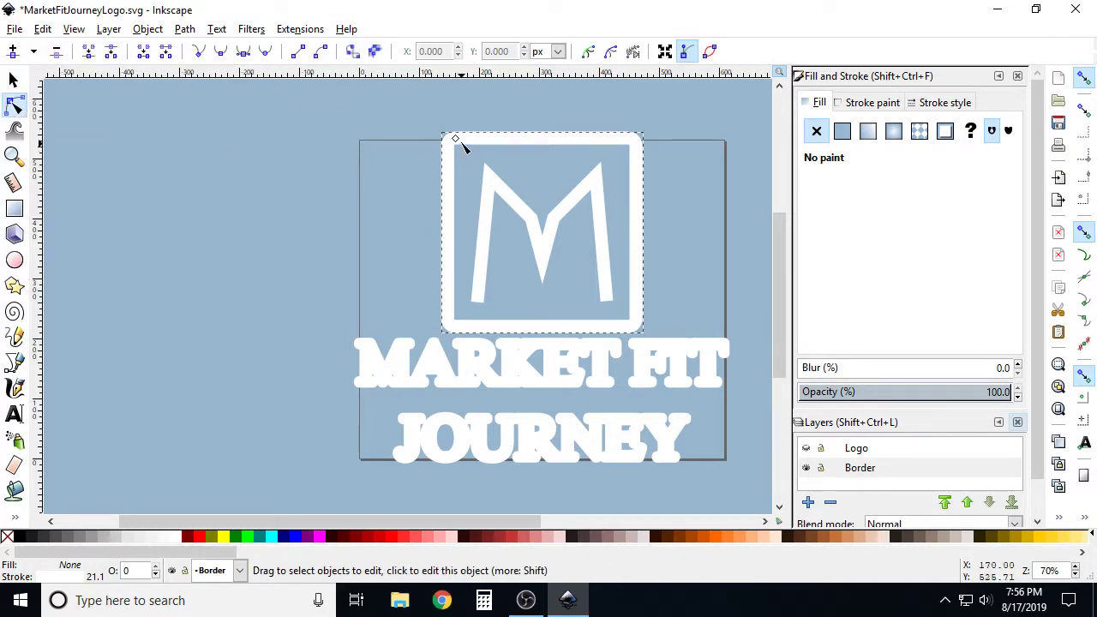
left_click_drag(456, 142, 459, 155)
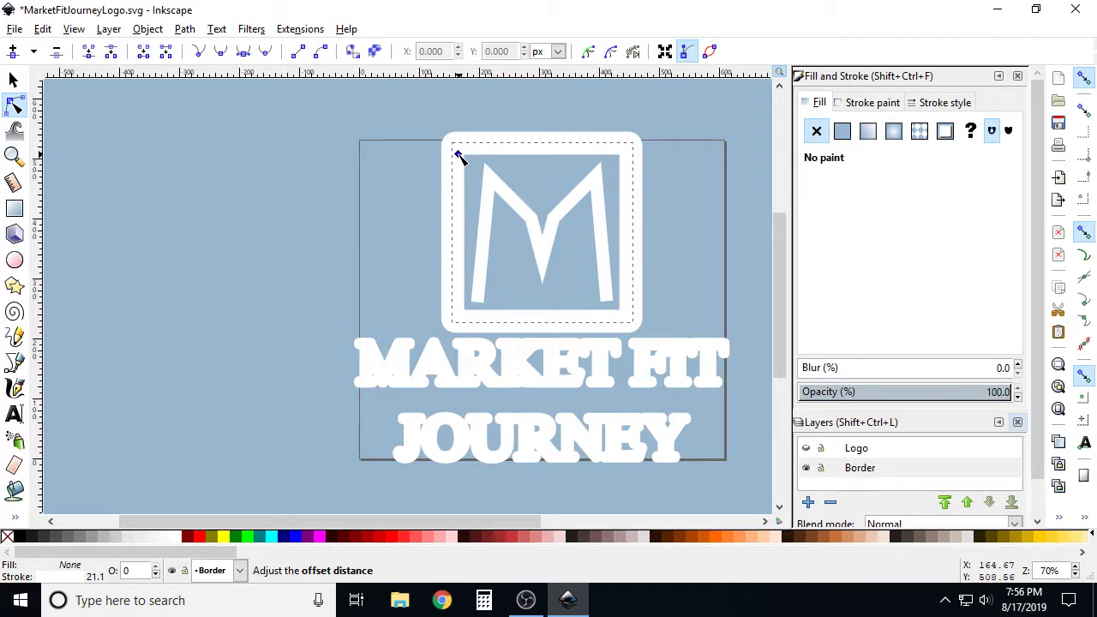
left_click(807, 449)
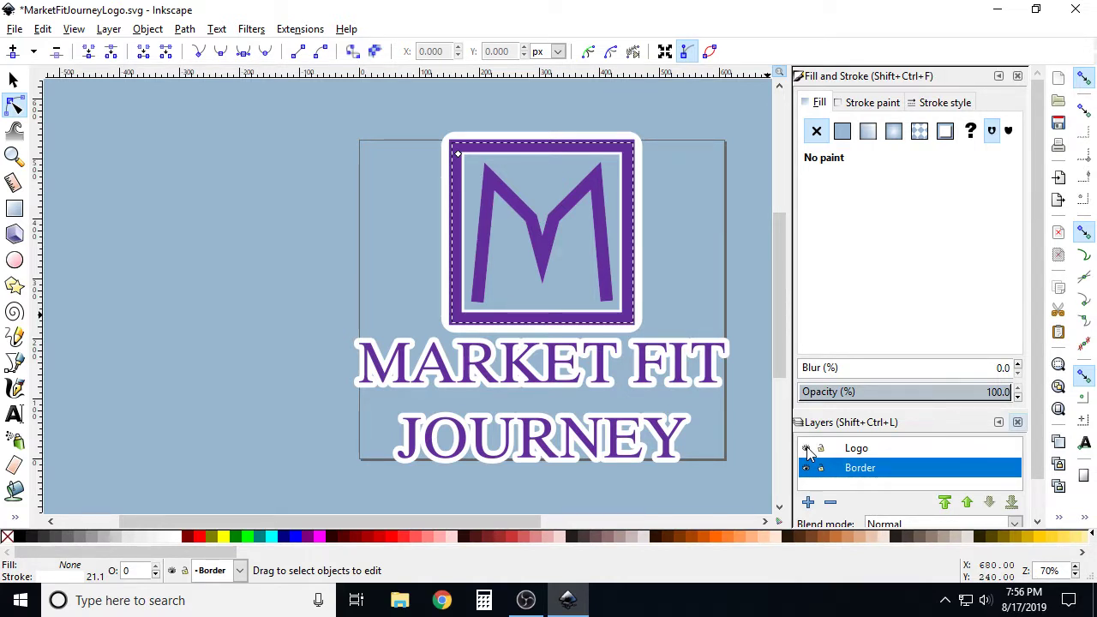
left_click(460, 158)
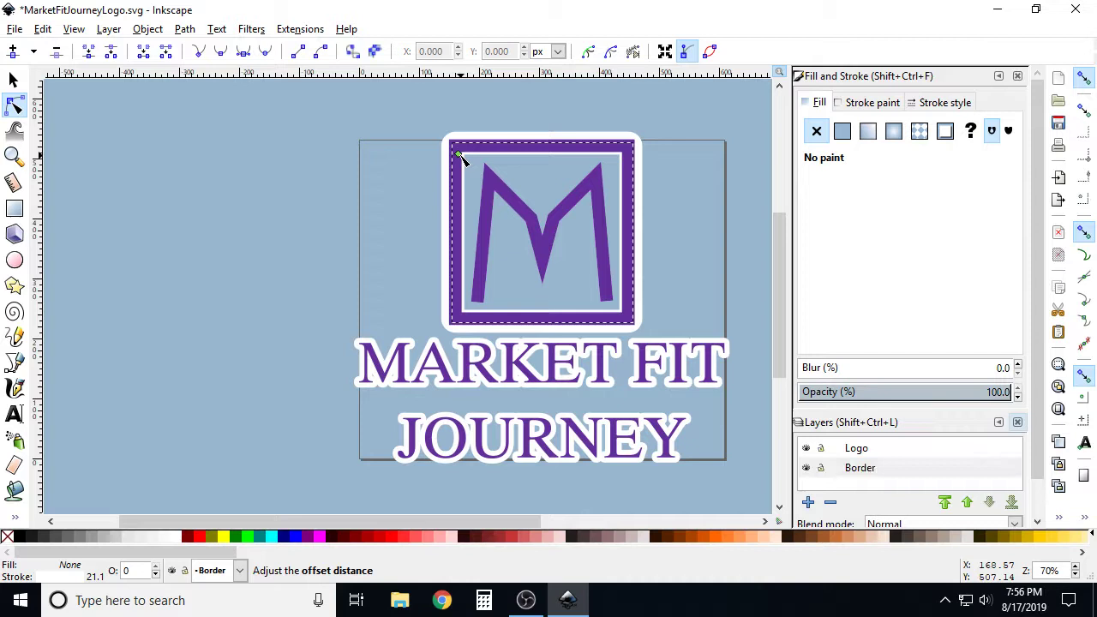
left_click_drag(460, 158, 460, 164)
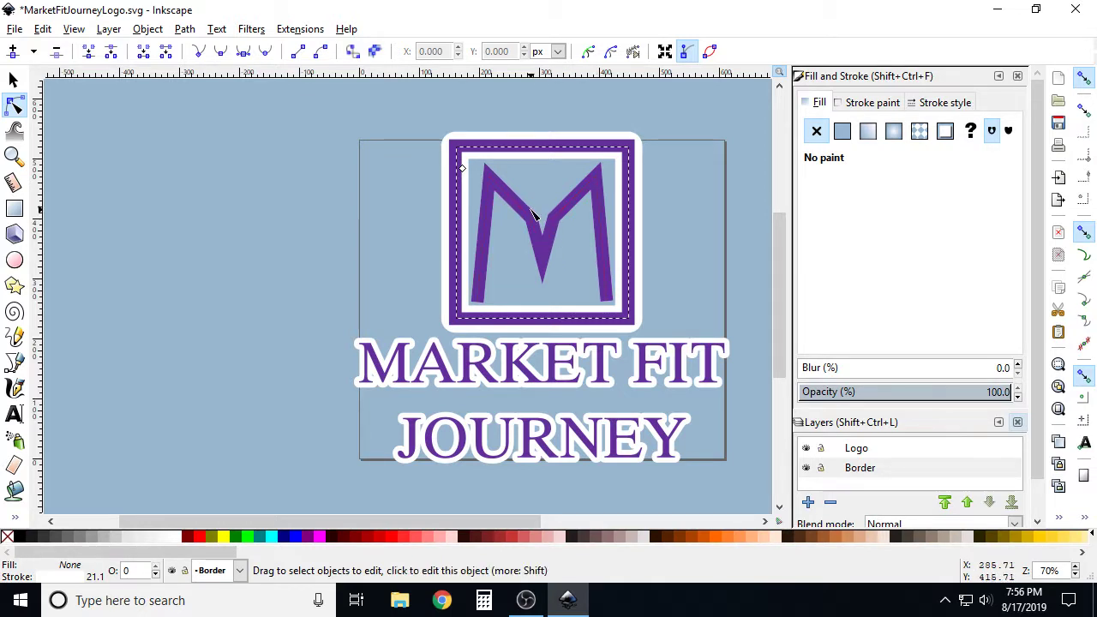
- Hide the Logo layer, apply a Dynamic Offset to the white M, outset it slightly, and fine-tune it with the Logo layer shown
left_click(806, 467)
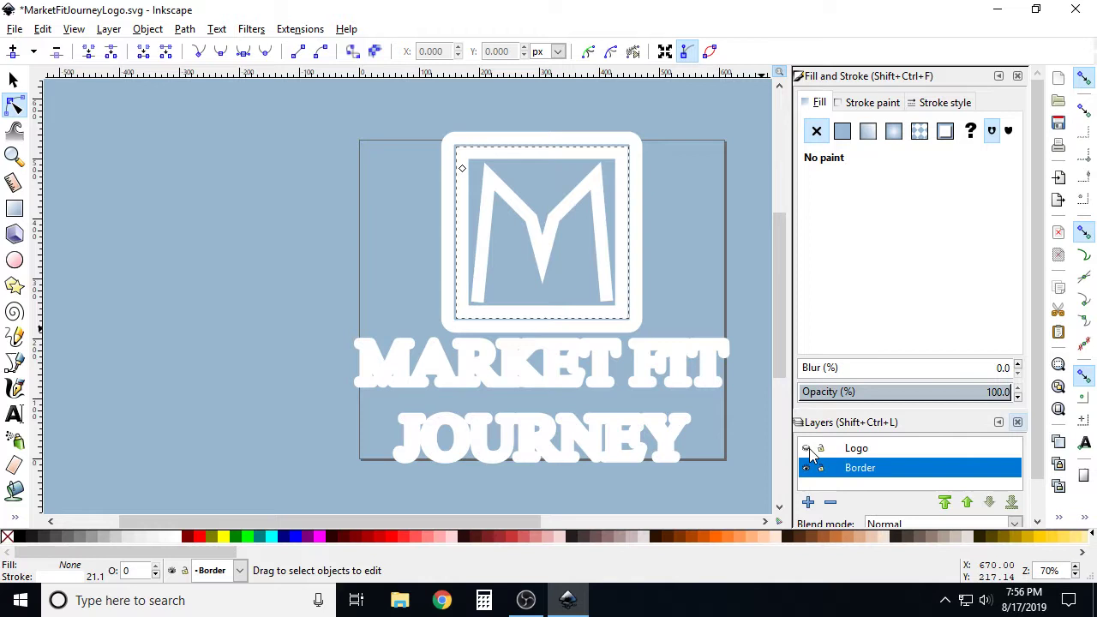
left_click(543, 221)
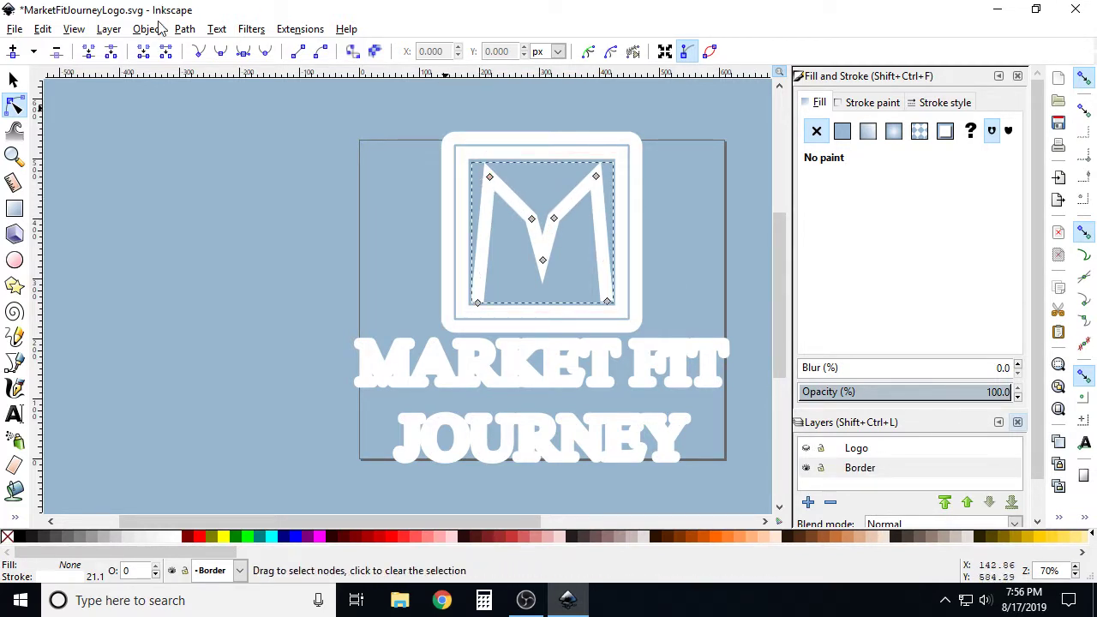
left_click(185, 28)
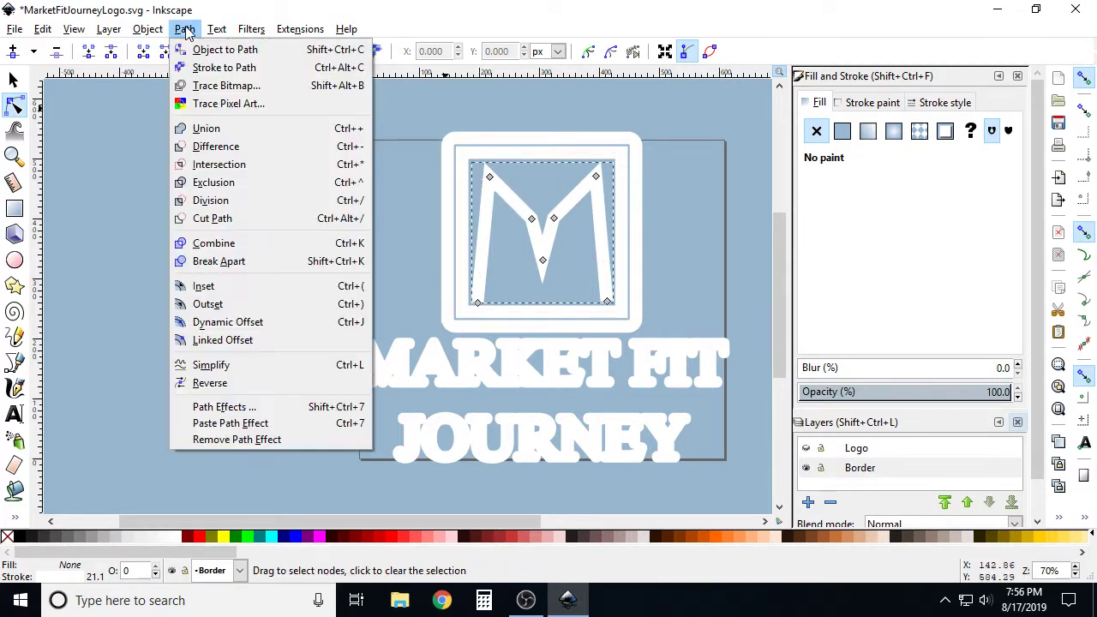
left_click(228, 322)
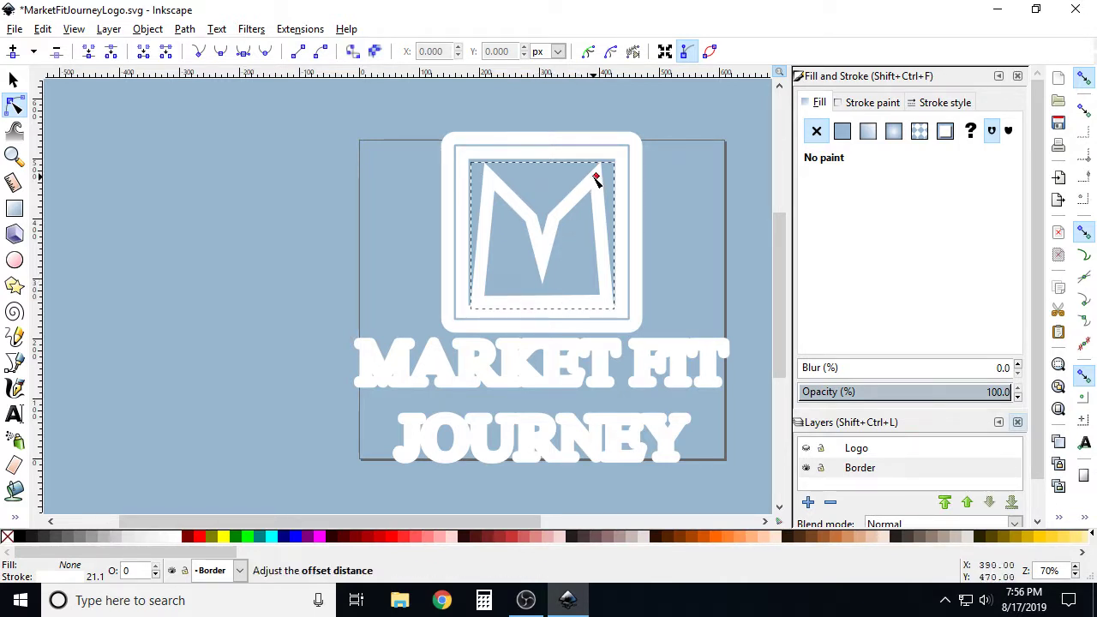
left_click_drag(597, 178, 599, 165)
left_click(807, 449)
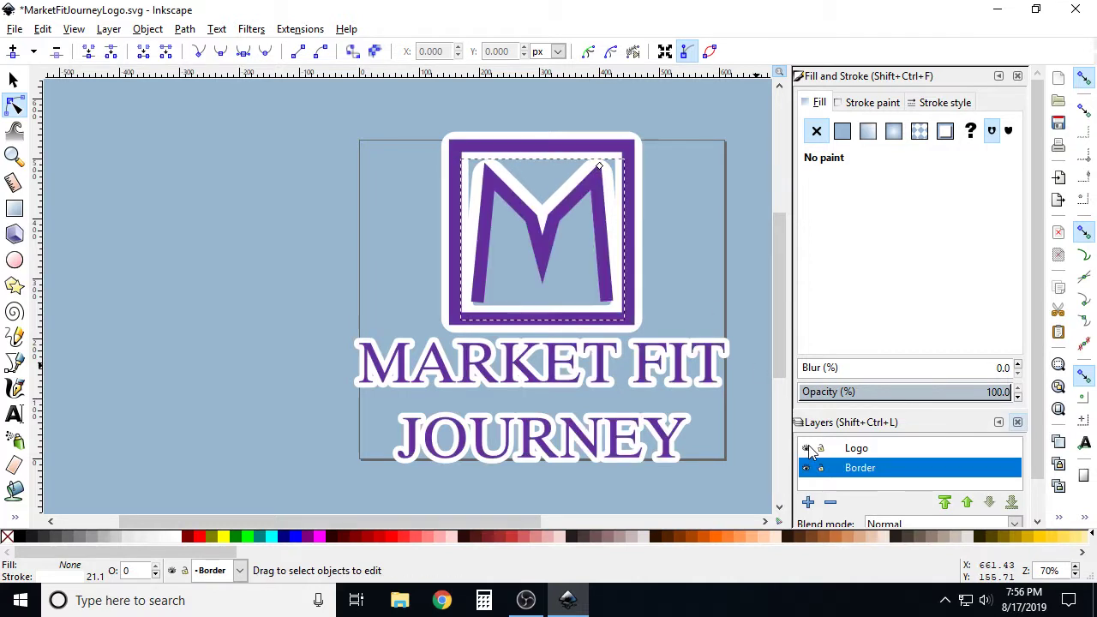
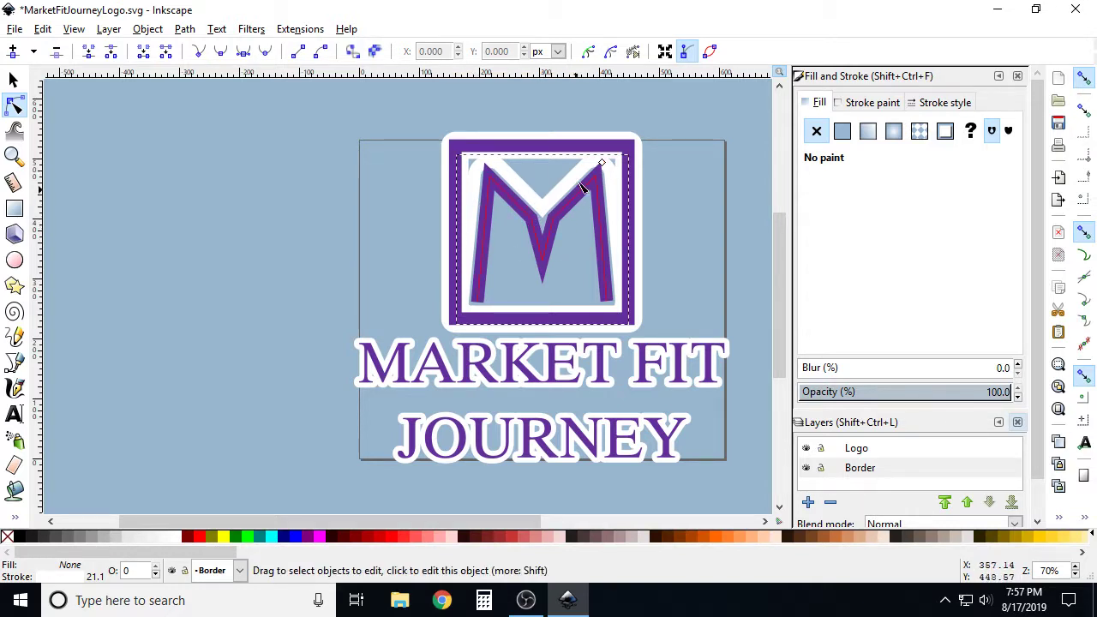
left_click(601, 167)
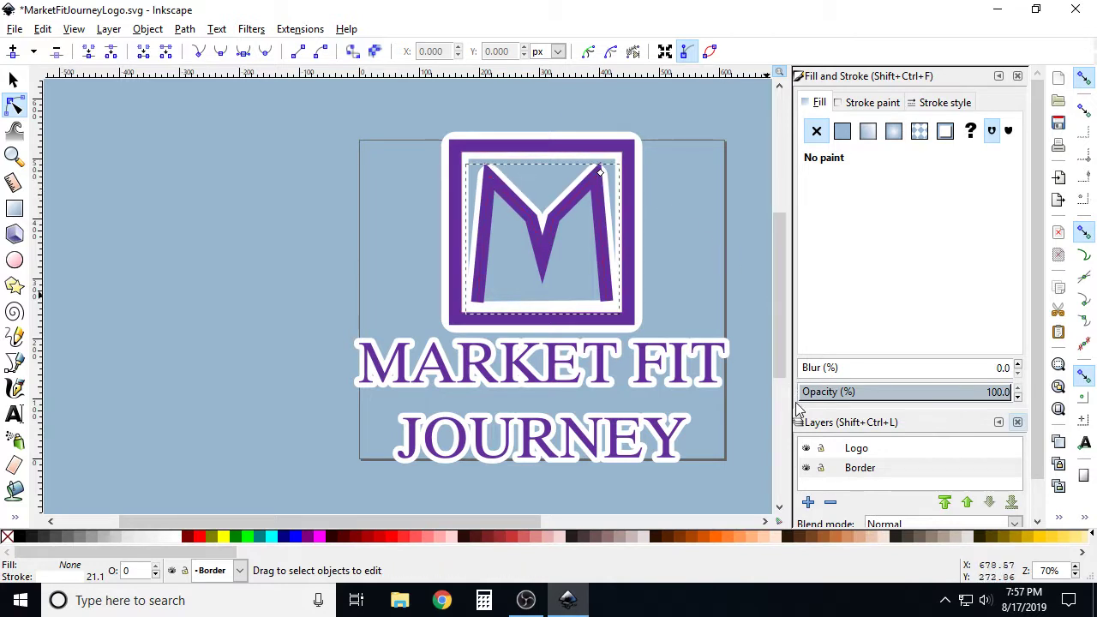
- Hide the Logo layer again and convert the offset M on the Border layer to a path
left_click(807, 448)
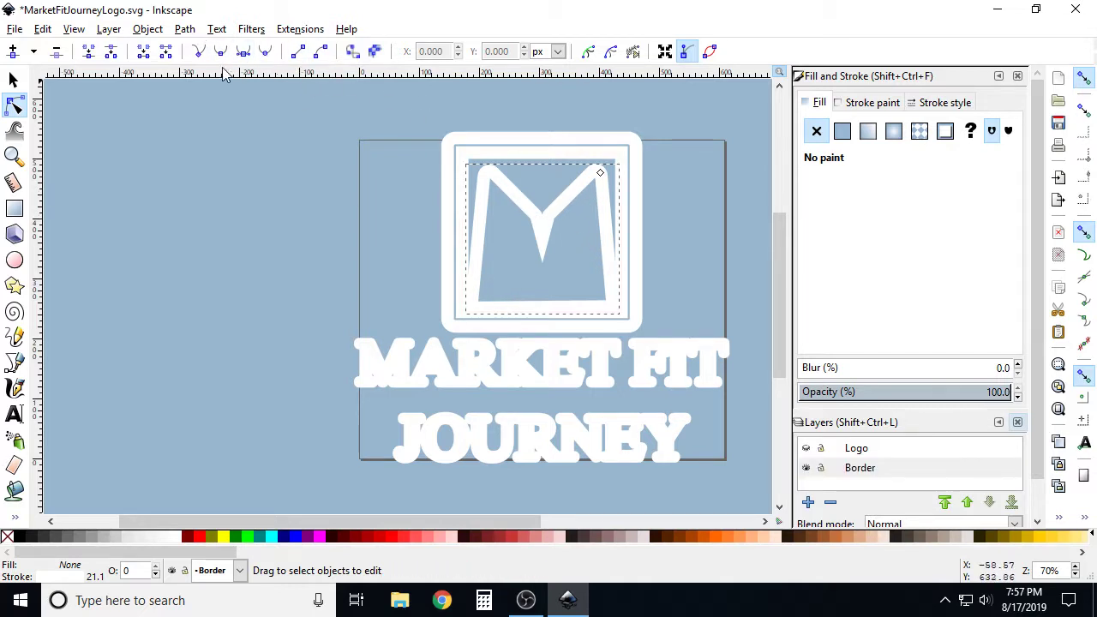
left_click(185, 29)
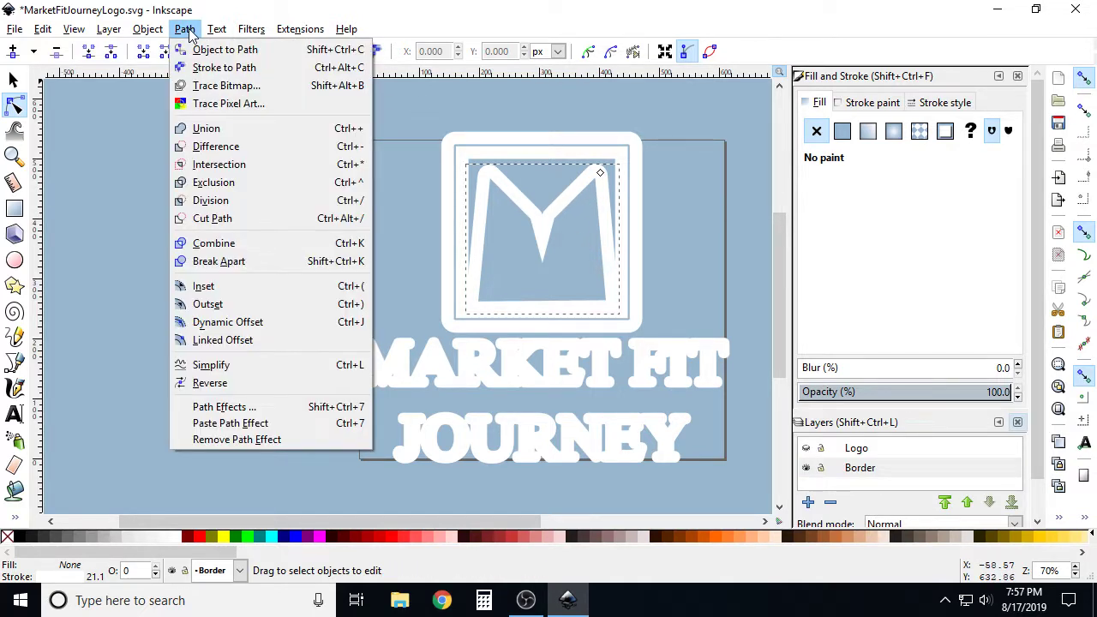
left_click(224, 50)
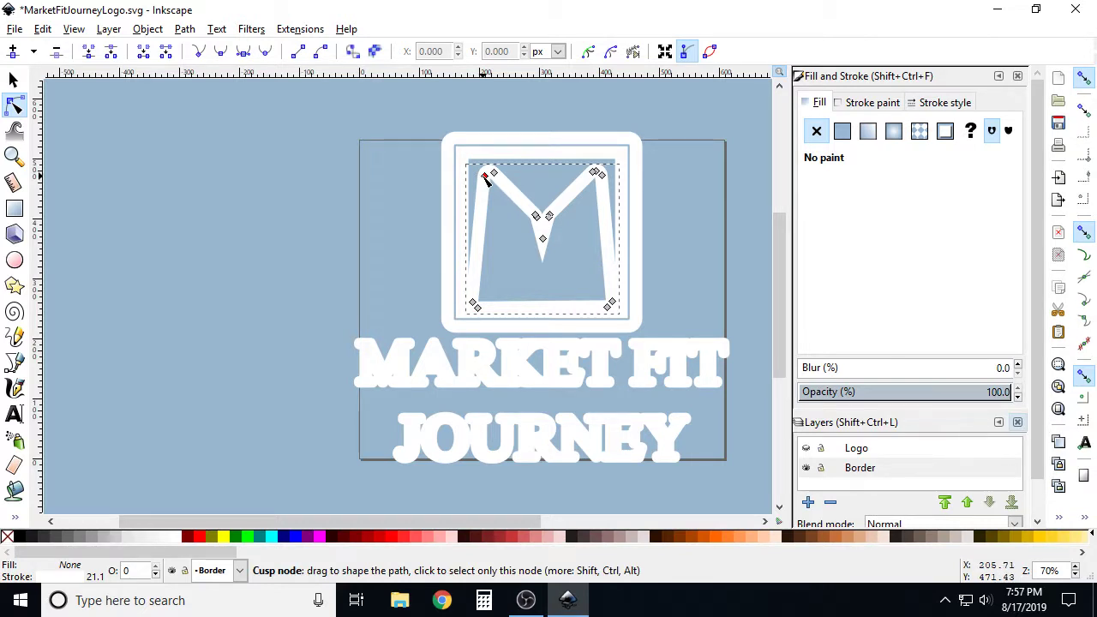
- Raise the nodes at the white M's upper-left peak and adjust their curve handle to extend the border there
left_click_drag(485, 175, 484, 164)
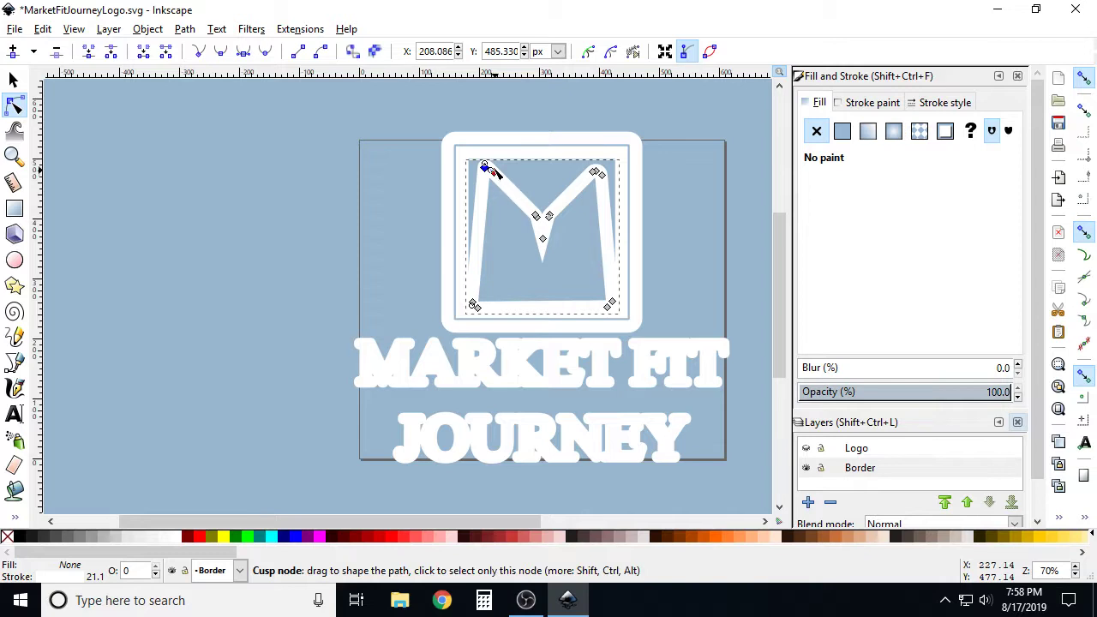
left_click_drag(487, 167, 486, 165)
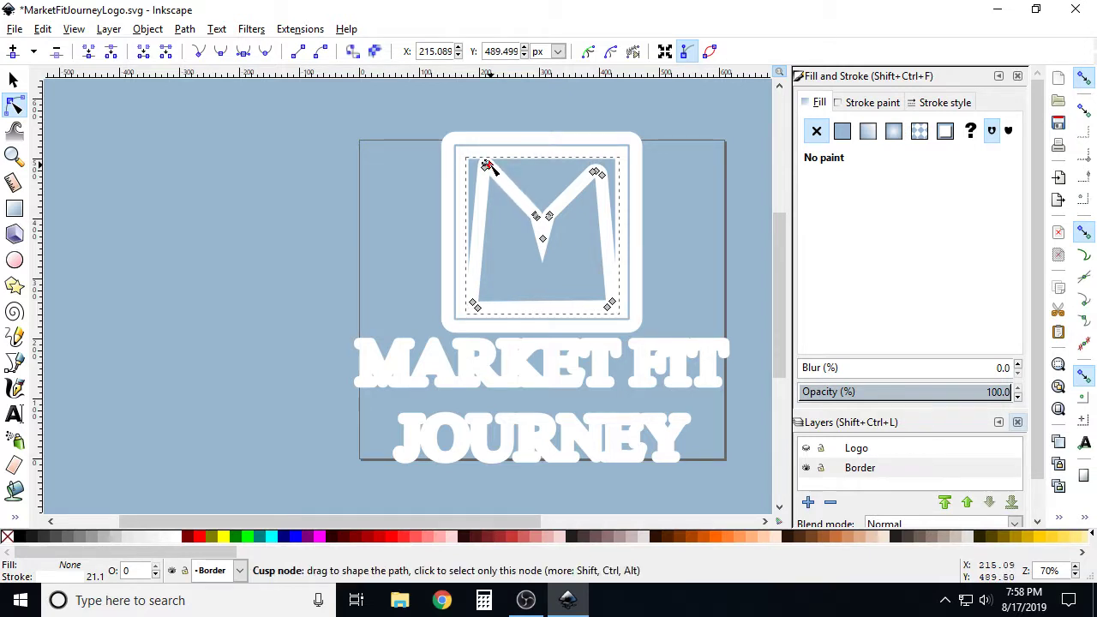
scroll(486, 165, "up", 5)
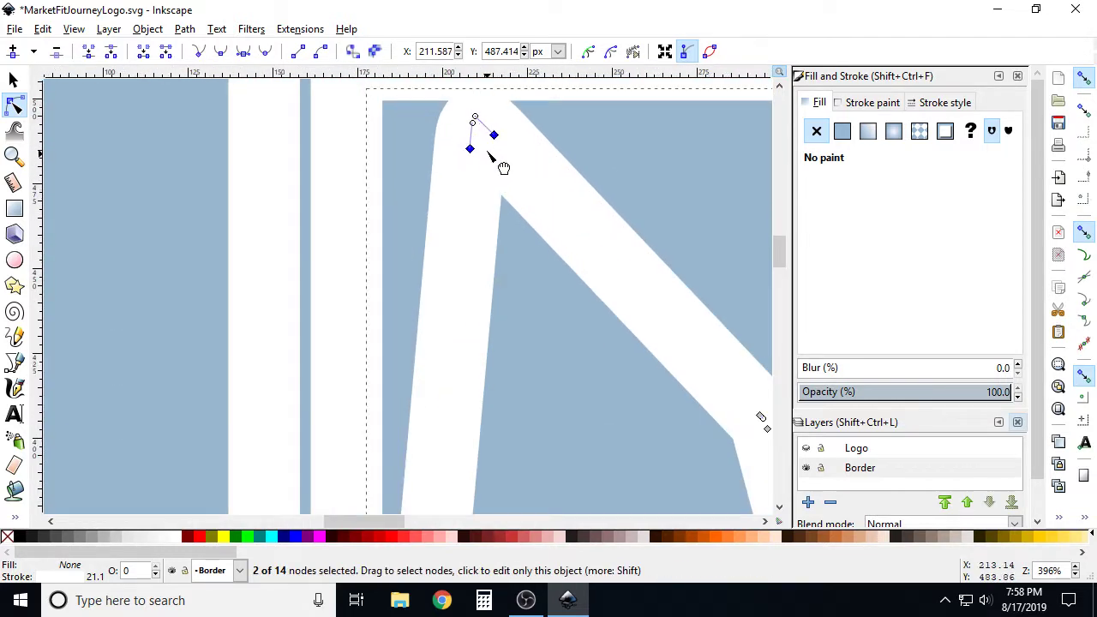
mouse_move(476, 125)
left_mouse_down()
mouse_move(477, 137)
mouse_move(477, 128)
mouse_move(498, 137)
mouse_move(460, 130)
mouse_move(474, 129)
left_mouse_up()
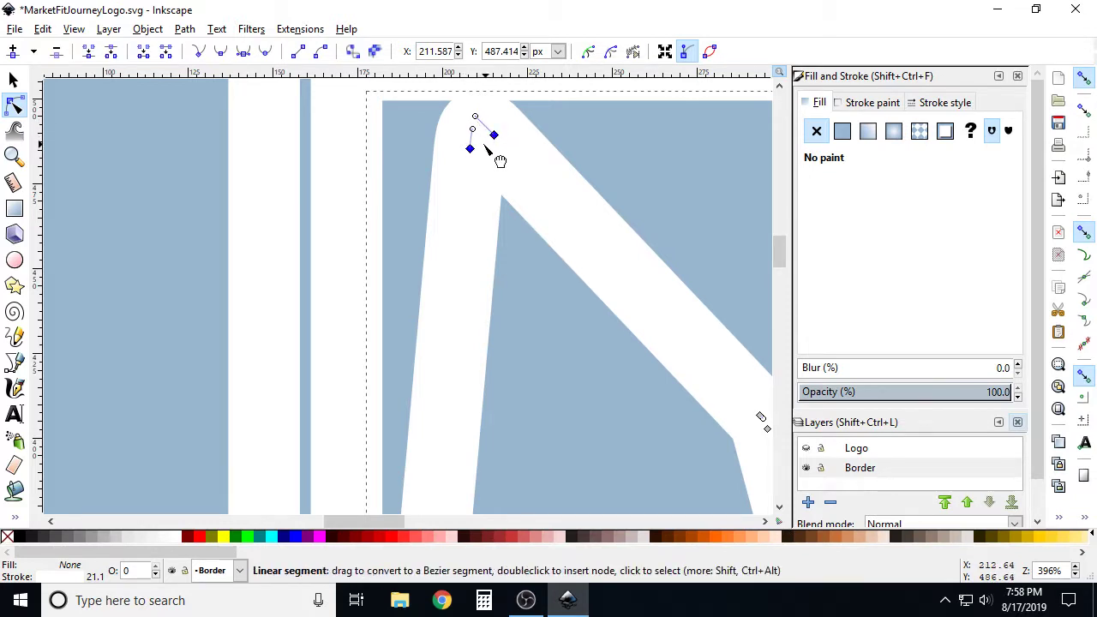
left_click_drag(469, 151, 471, 142)
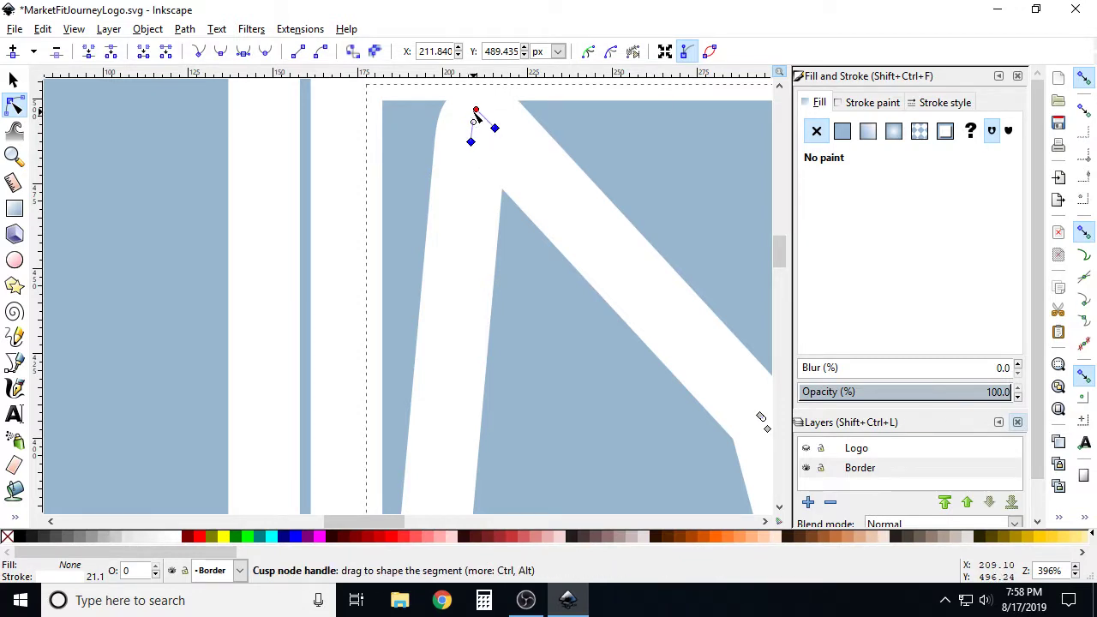
- Reposition the nodes at the white M's upper-right peak so the border wraps the purple tip, with the Logo layer shown for reference
scroll(435, 163, "down", 3)
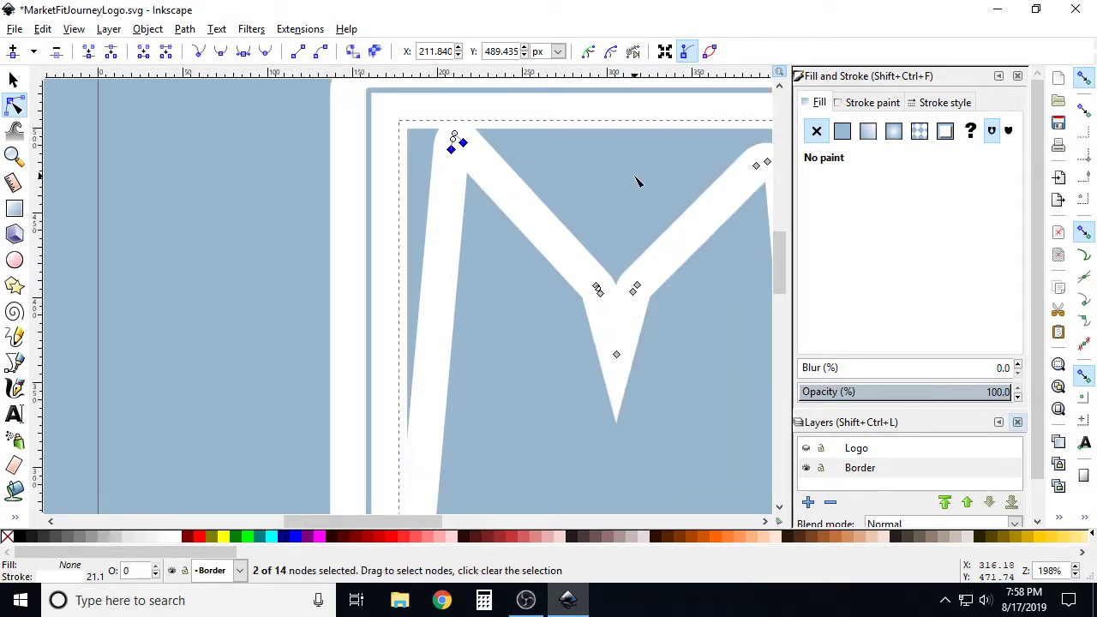
scroll(379, 206, "down", 1)
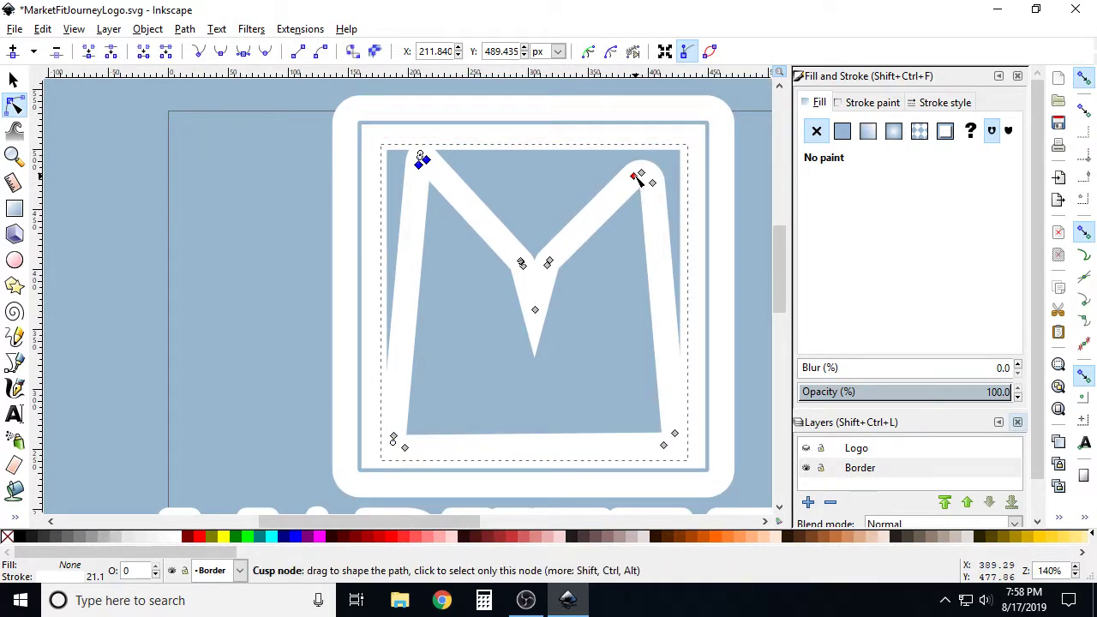
left_click_drag(639, 173, 661, 114)
scroll(673, 187, "up", 3)
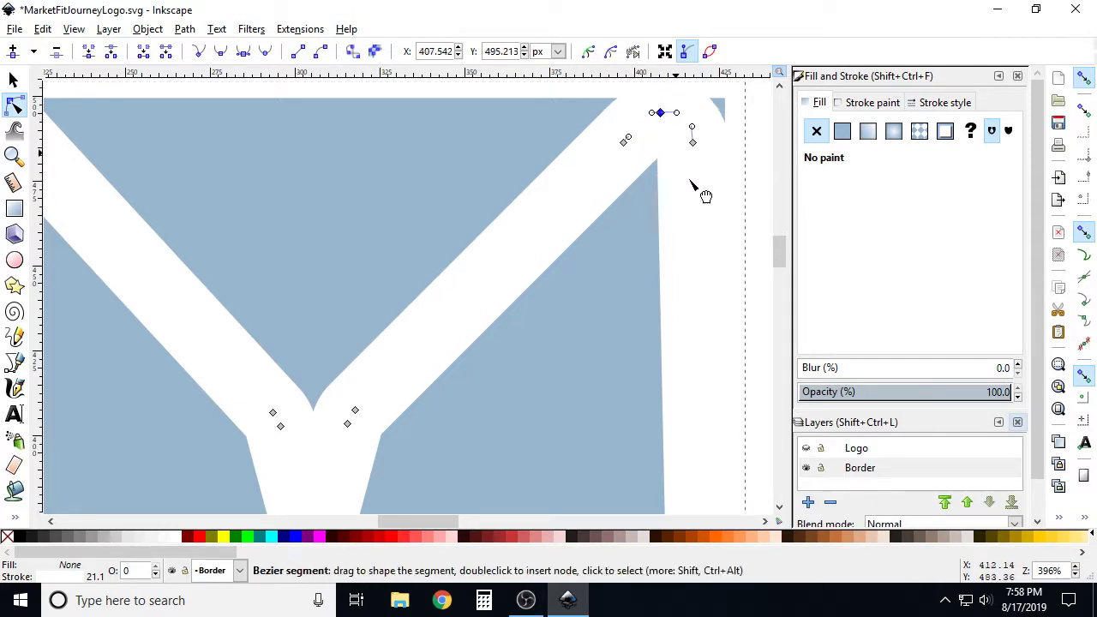
left_click(806, 450)
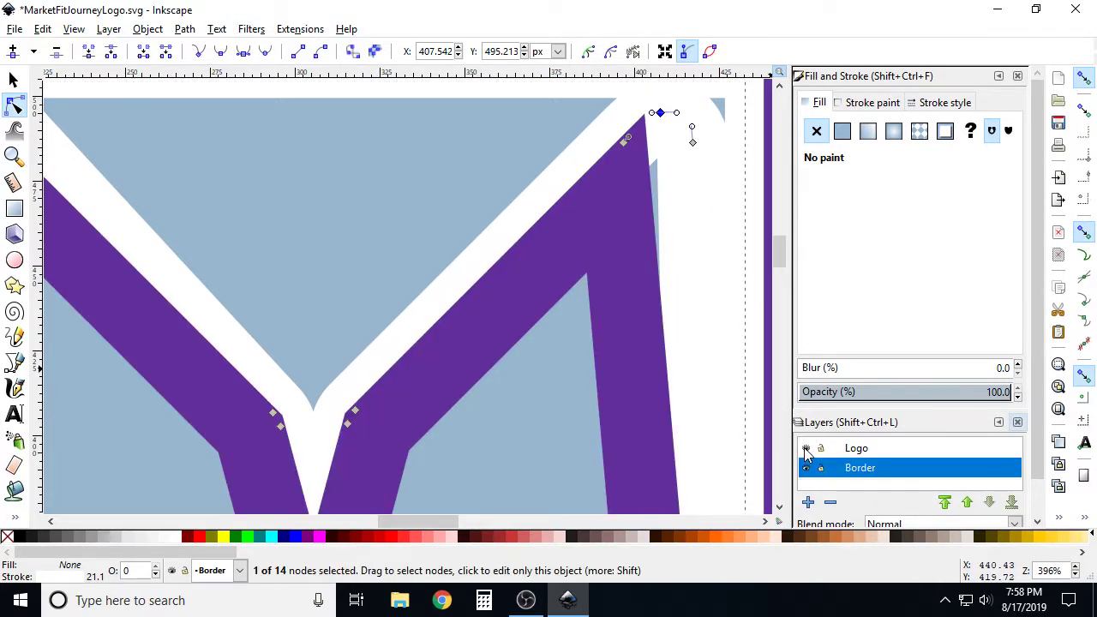
scroll(660, 219, "down", 1)
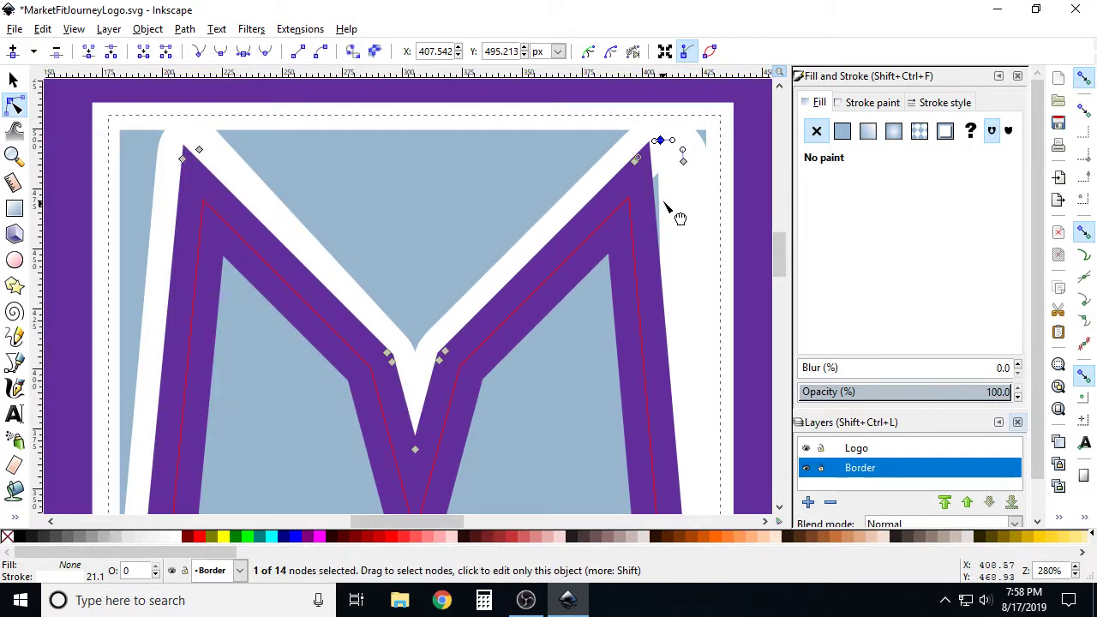
left_click_drag(684, 162, 661, 163)
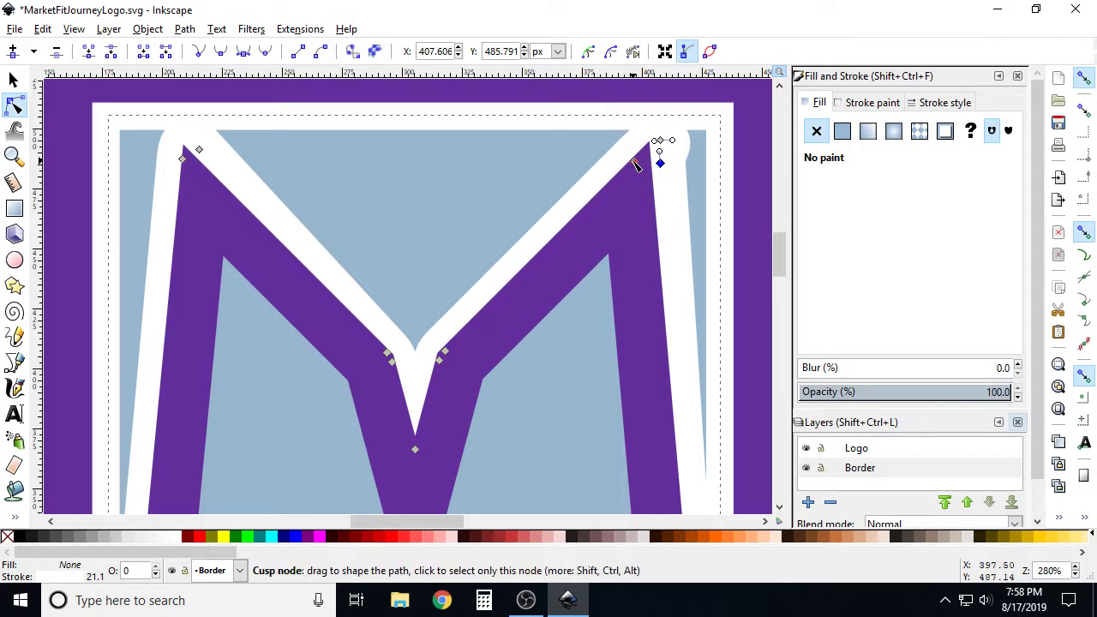
left_click_drag(634, 165, 647, 147)
- Select the two nodes at the white M's lower-left and lower-right feet and break the path at them
scroll(645, 150, "down", 2)
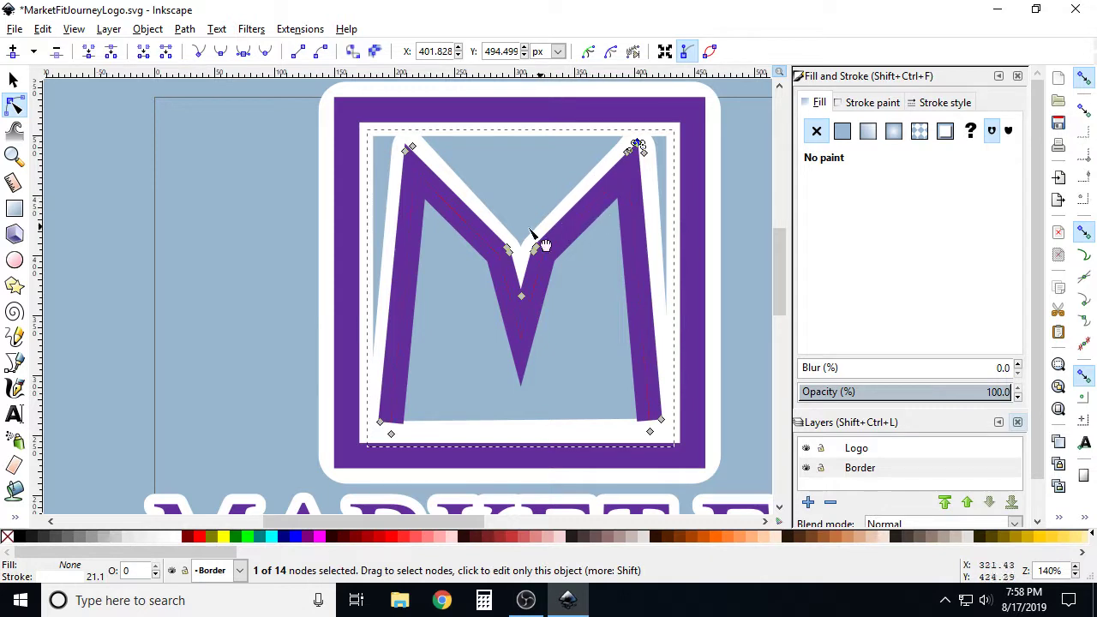
scroll(521, 439, "down", 1)
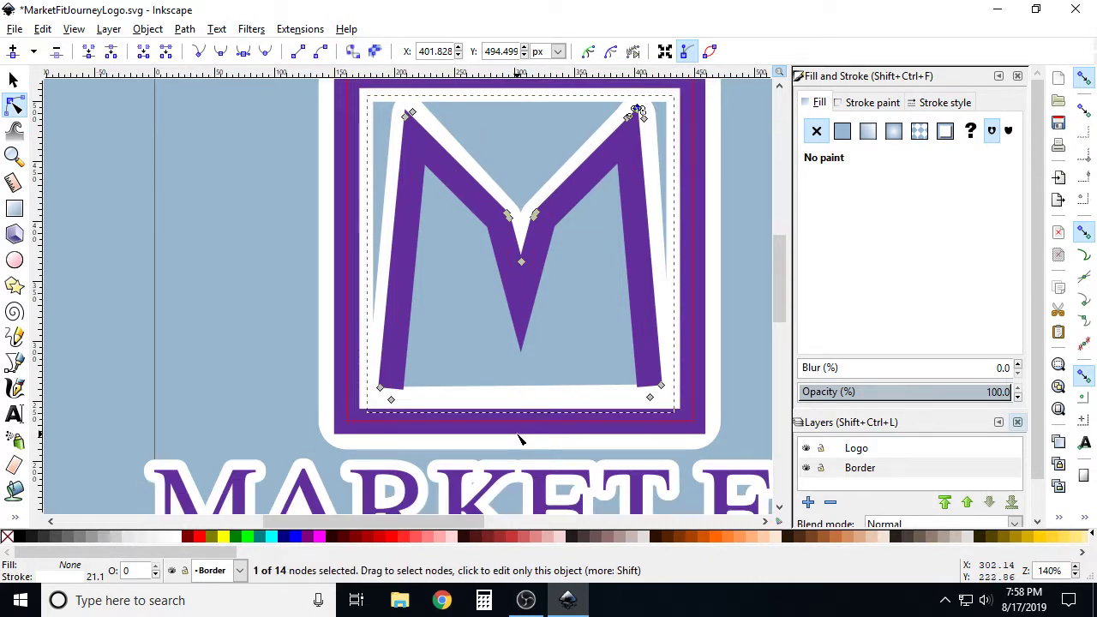
scroll(506, 410, "up", 2)
left_click(486, 403)
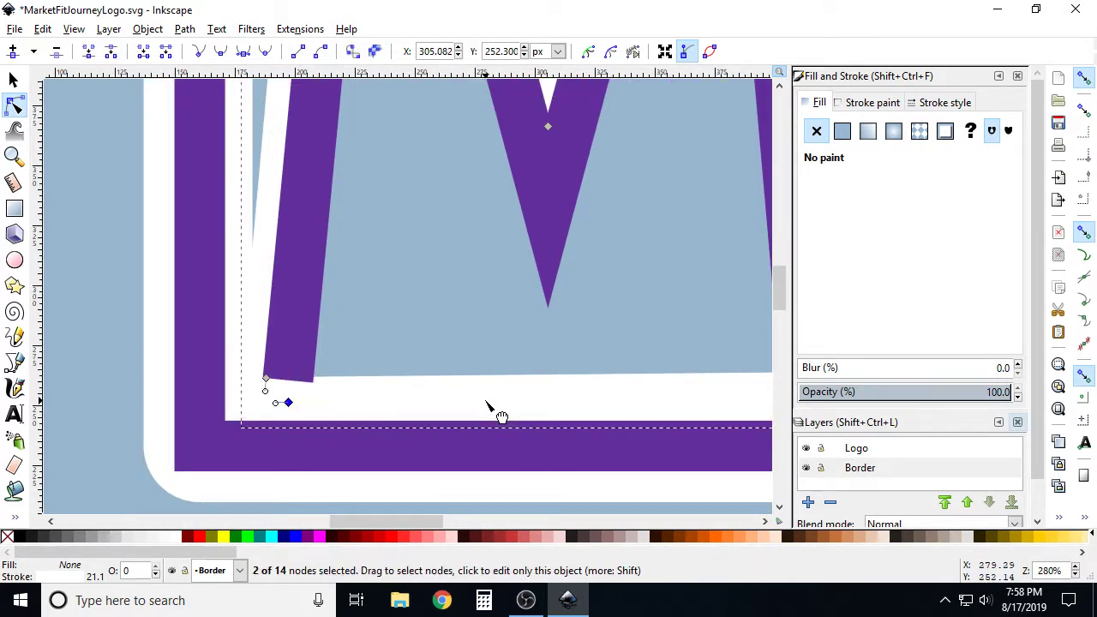
scroll(463, 390, "down", 1)
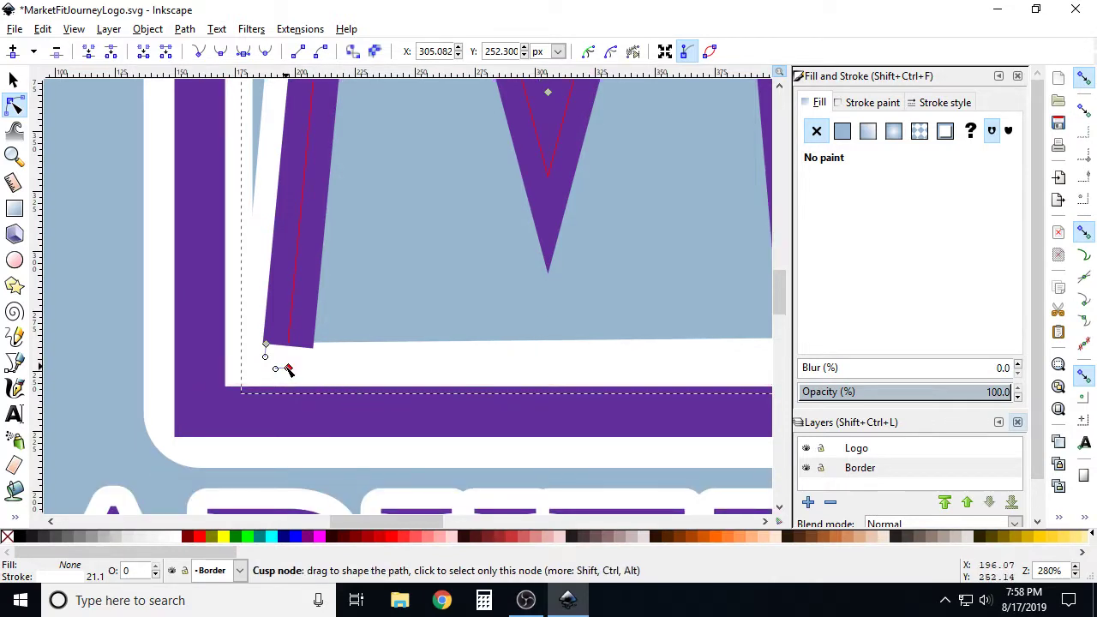
left_click(288, 368)
scroll(269, 384, "down", 1)
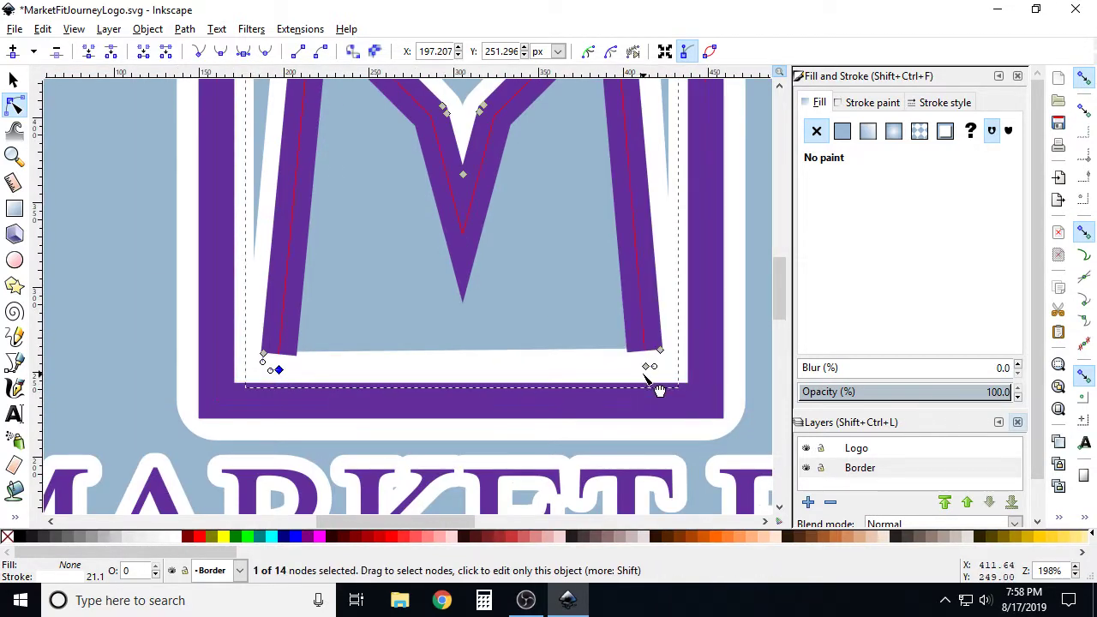
left_click(649, 366)
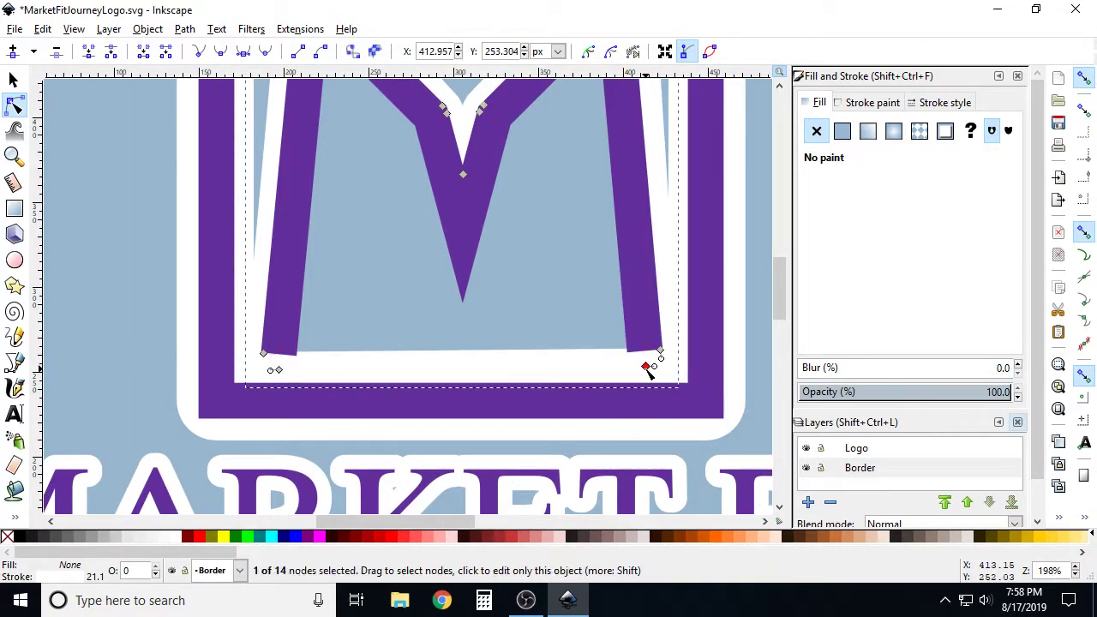
left_click(279, 370)
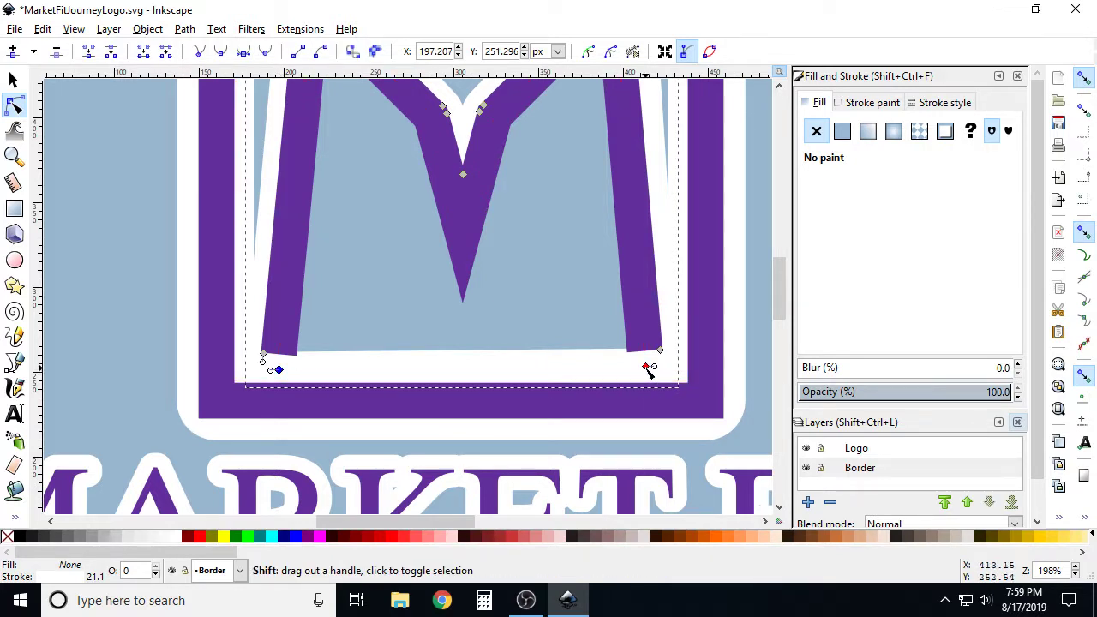
left_click(648, 368, "shift")
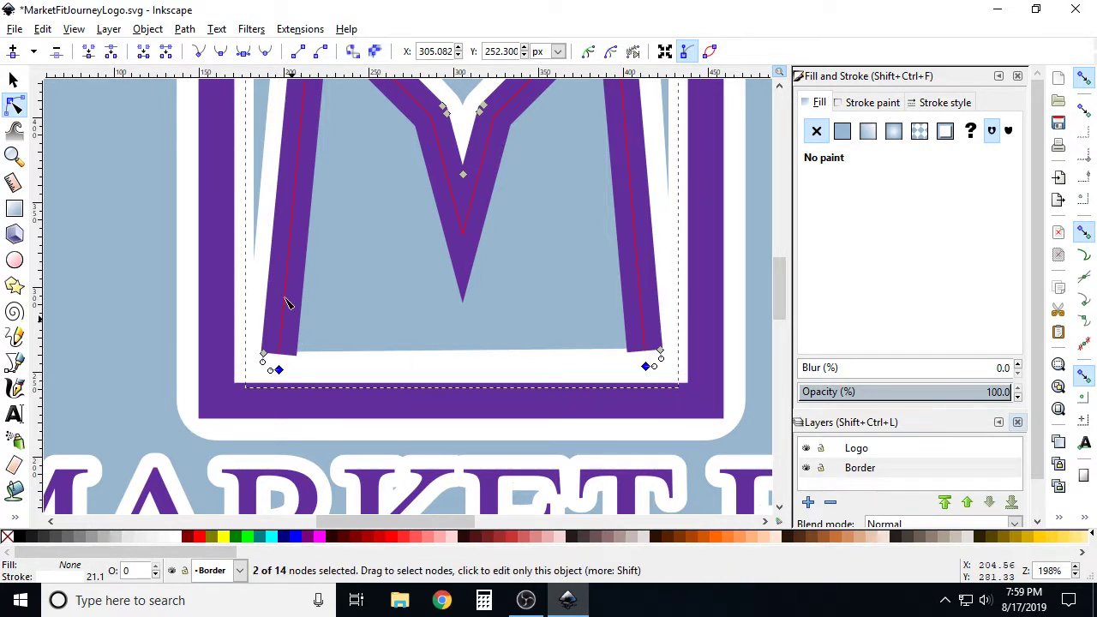
left_click(110, 51)
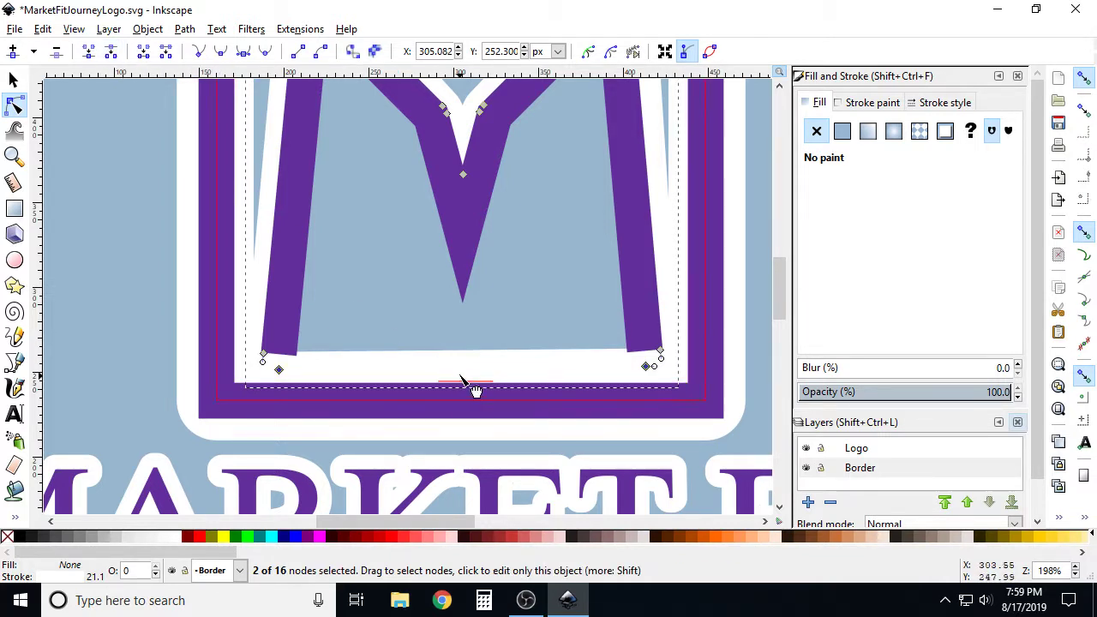
- Try to reshape the white M's bottom edge and check its centre nodes with the Logo layer hidden
left_click_drag(464, 364, 464, 343)
key("ctrl+z")
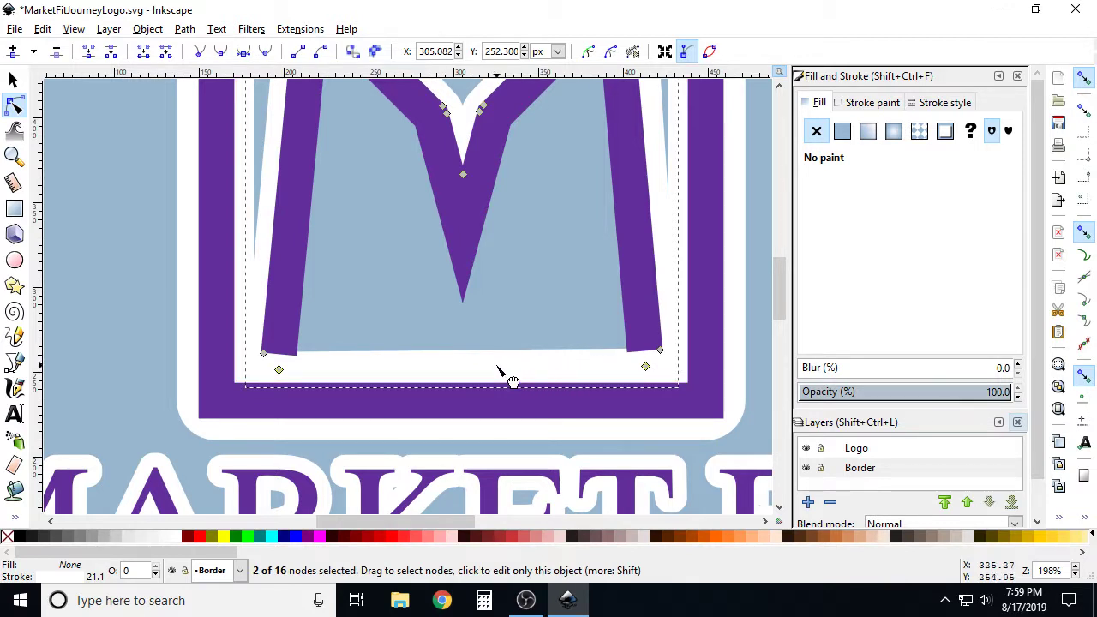
scroll(399, 333, "down", 1)
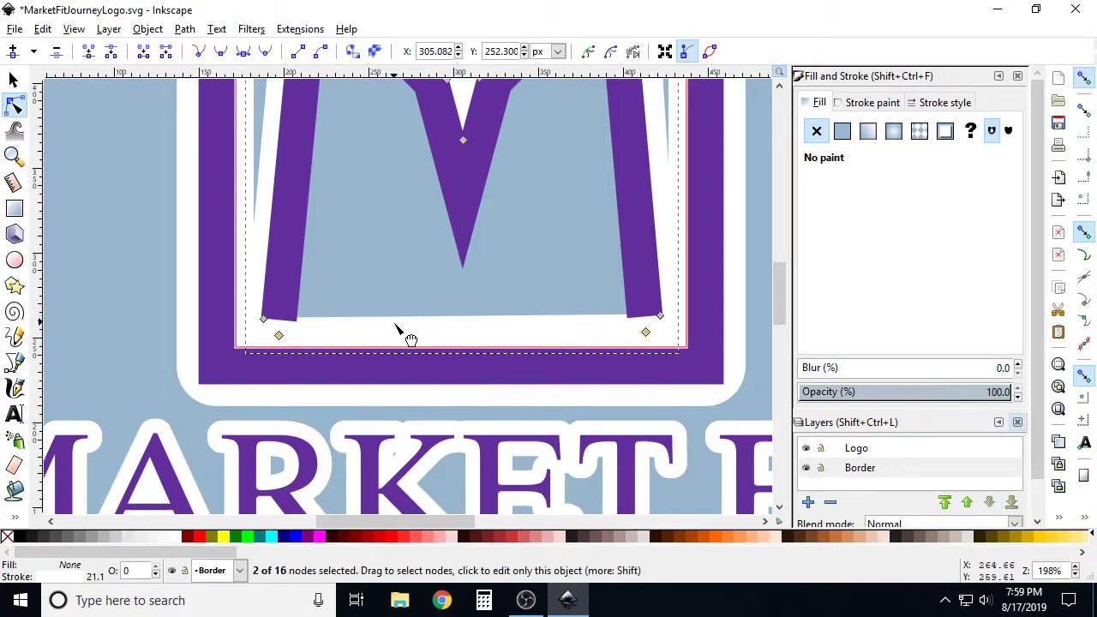
scroll(412, 341, "up", 2)
left_click(444, 144)
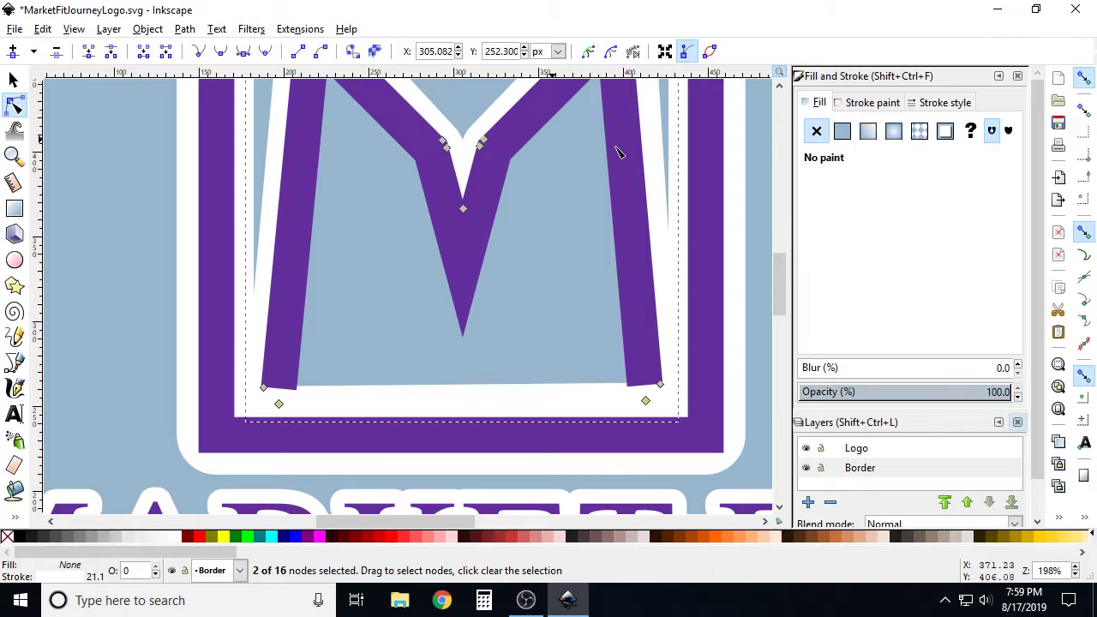
left_click(806, 448)
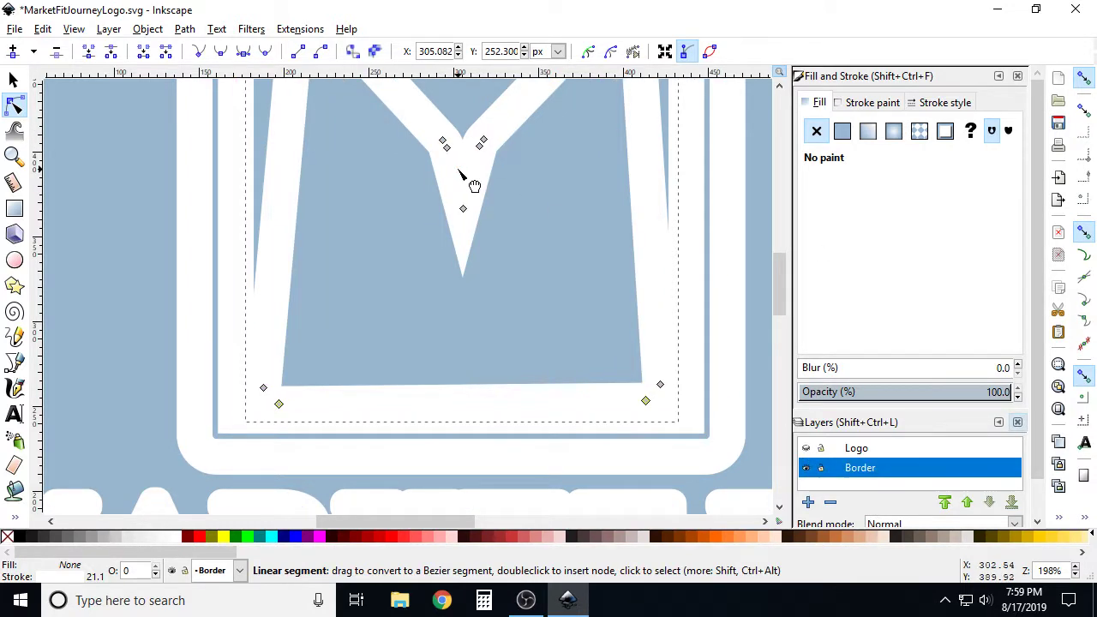
scroll(468, 243, "down", 1)
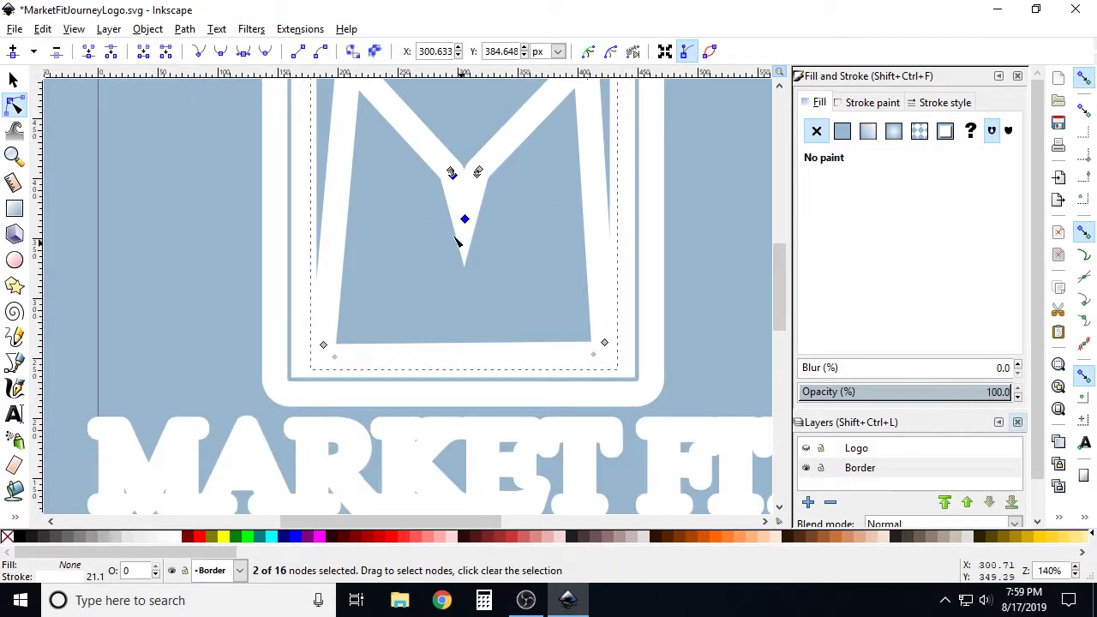
left_click(12, 78)
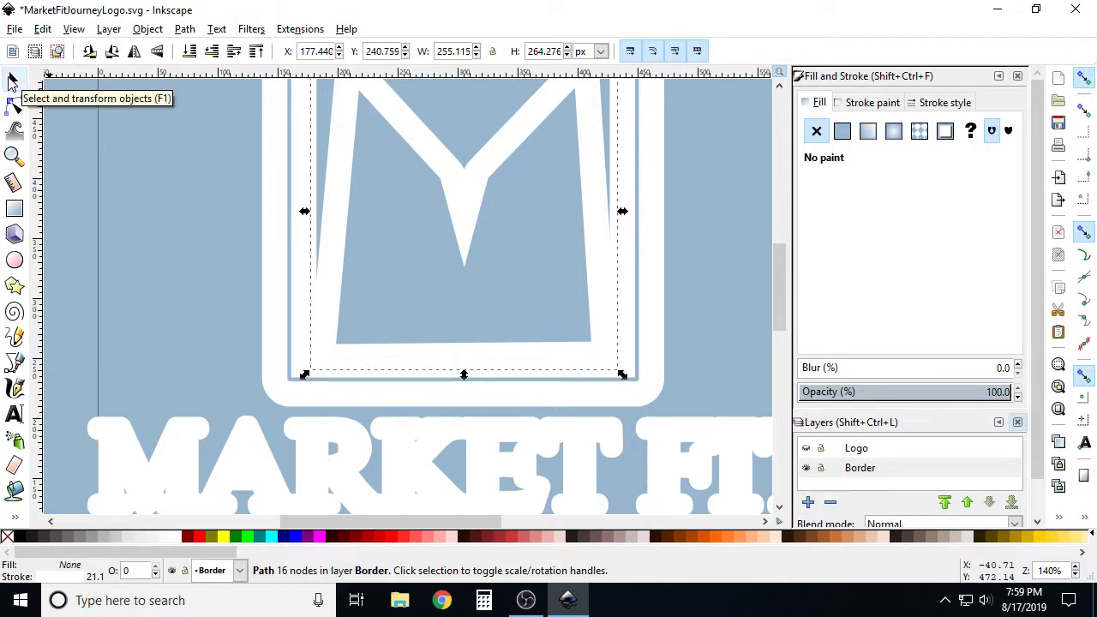
left_click(432, 156)
left_click(454, 178)
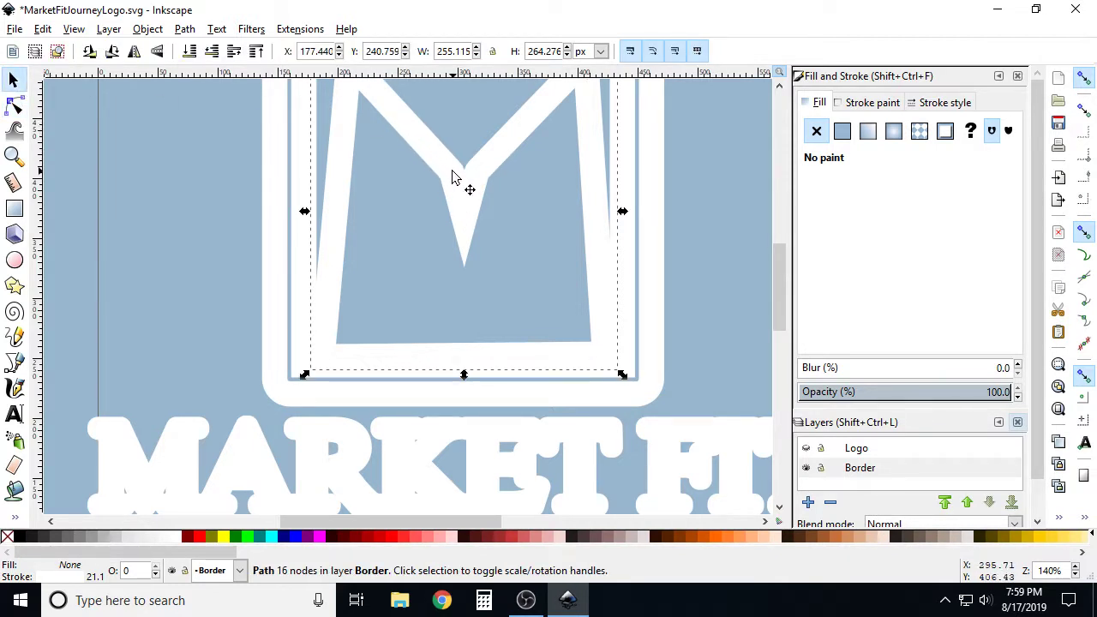
right_click(454, 177)
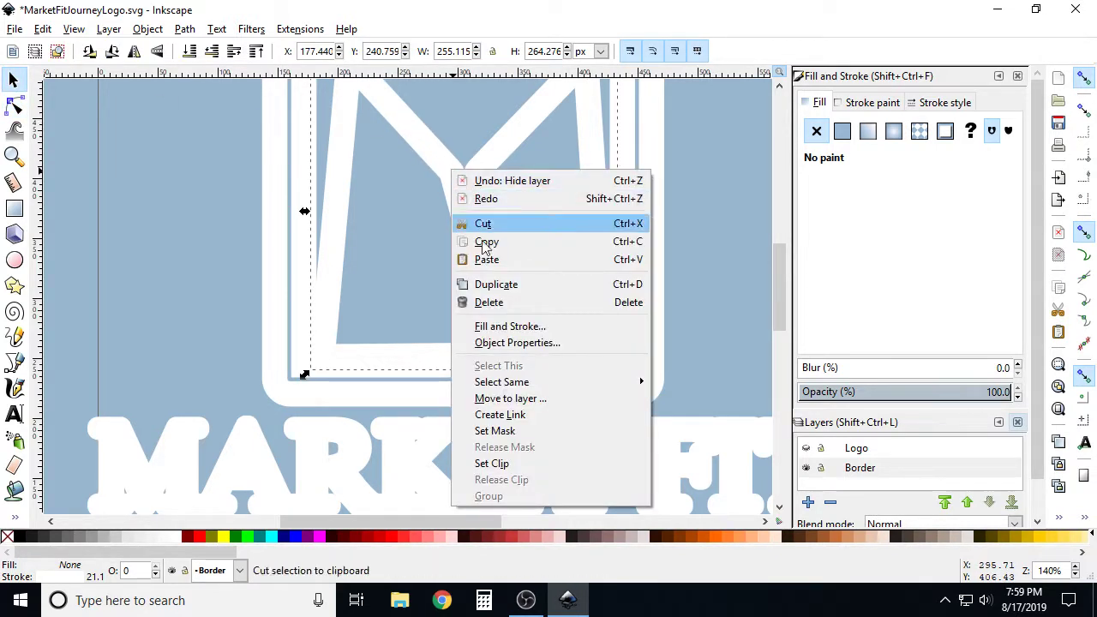
left_click(501, 283)
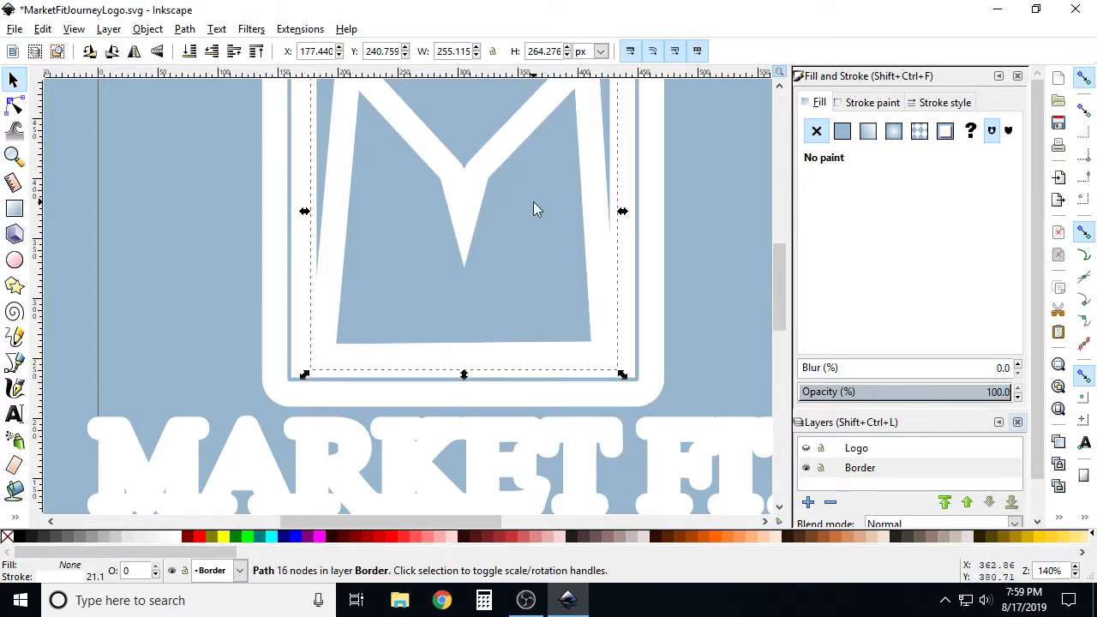
left_click(43, 30)
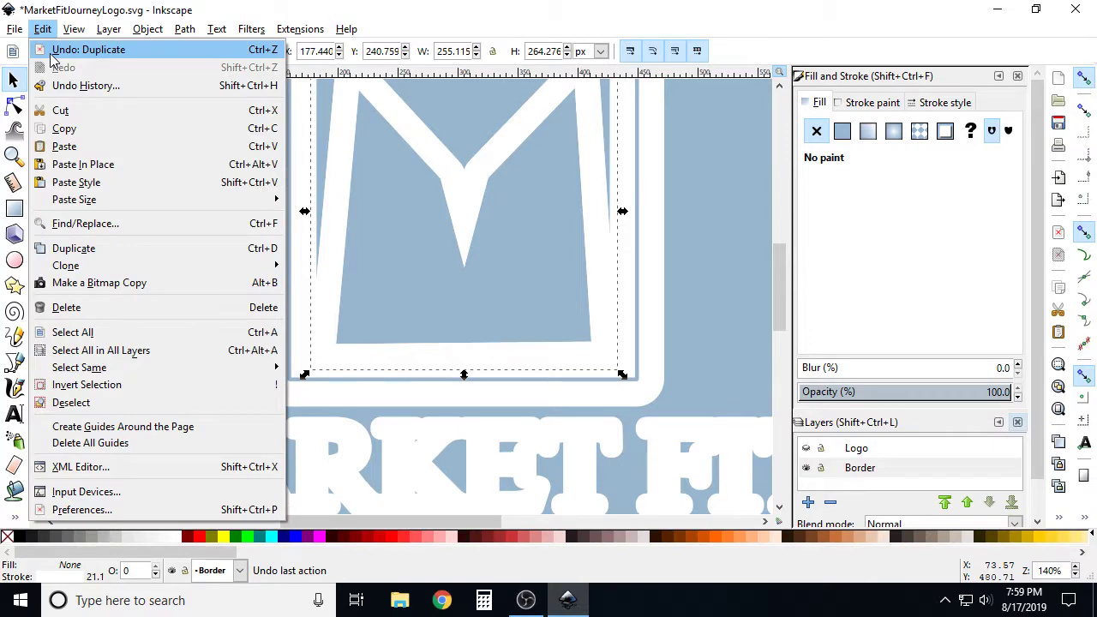
left_click(51, 53)
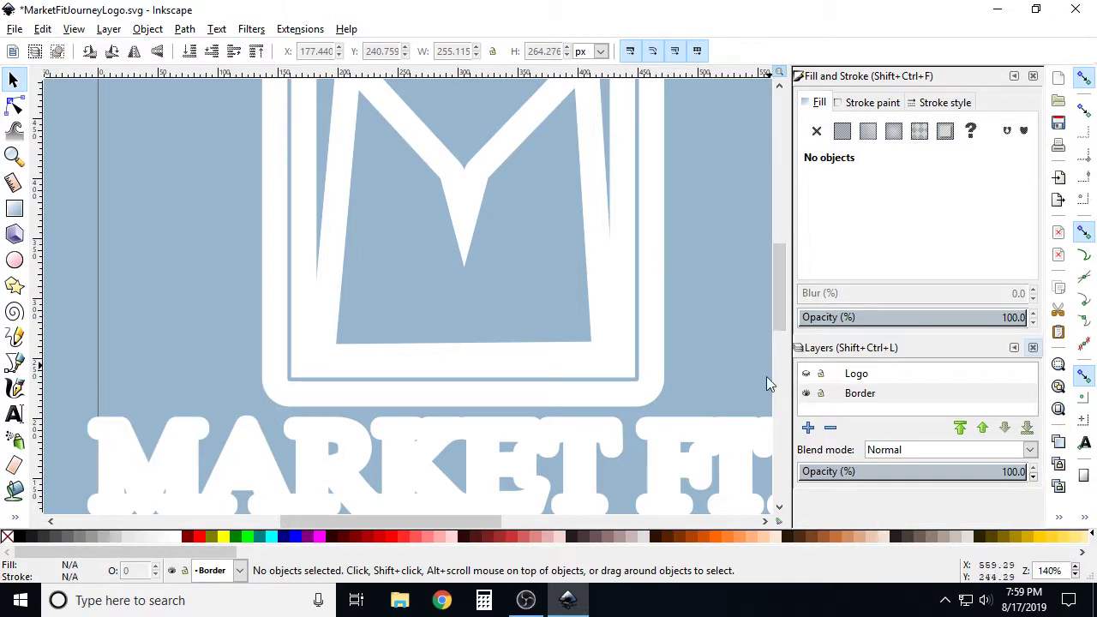
- Show the Logo layer and duplicate the purple M, keeping the copy exactly over the original
left_click(807, 392)
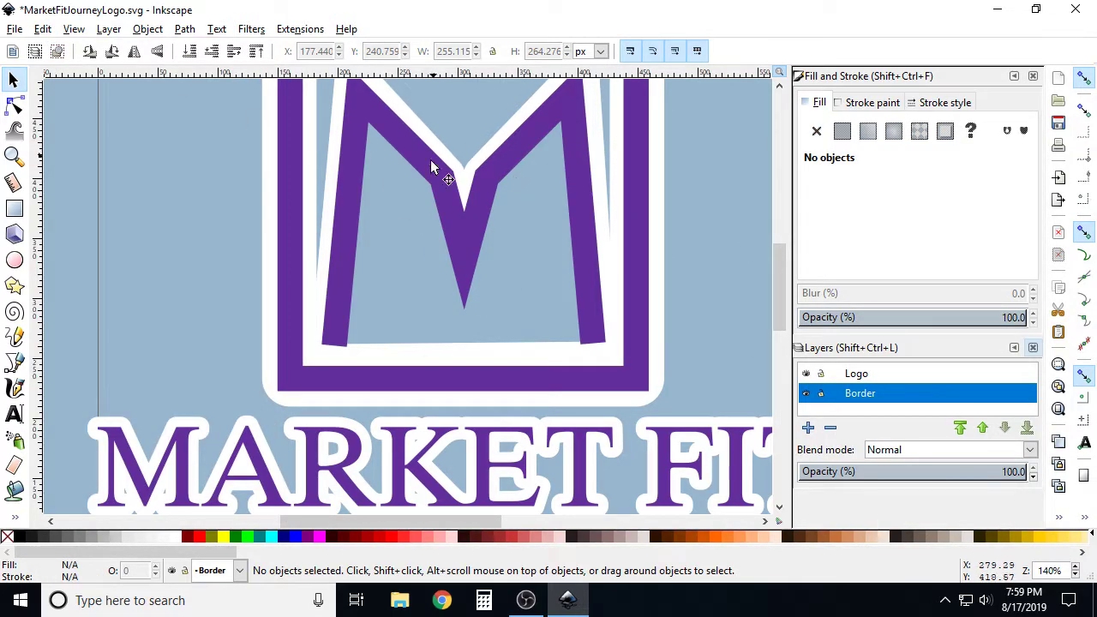
left_click(442, 198)
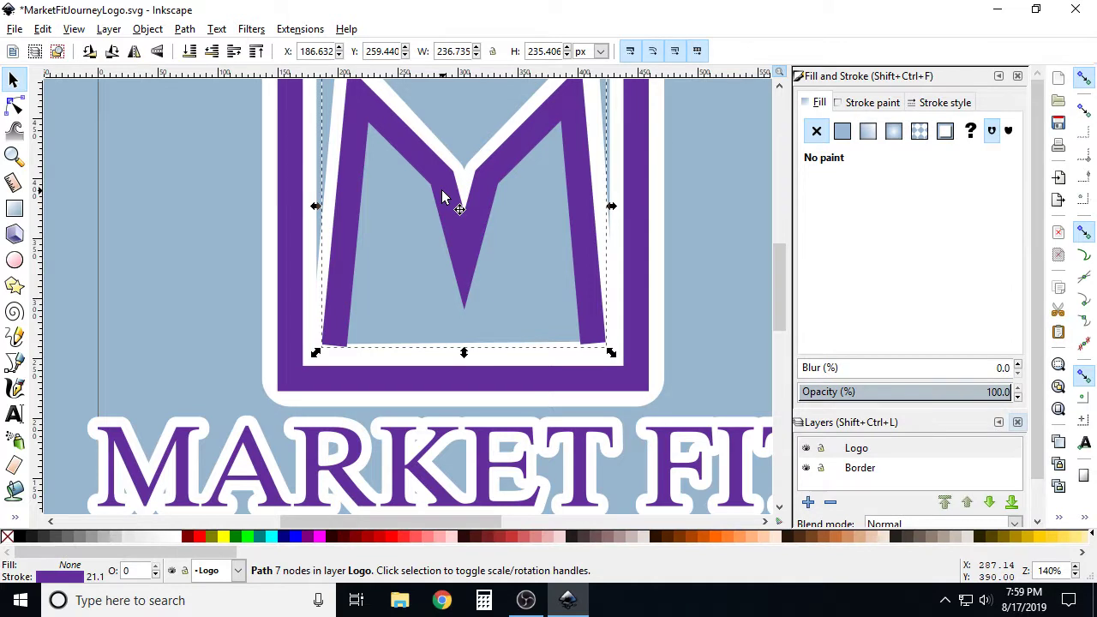
left_click(466, 245)
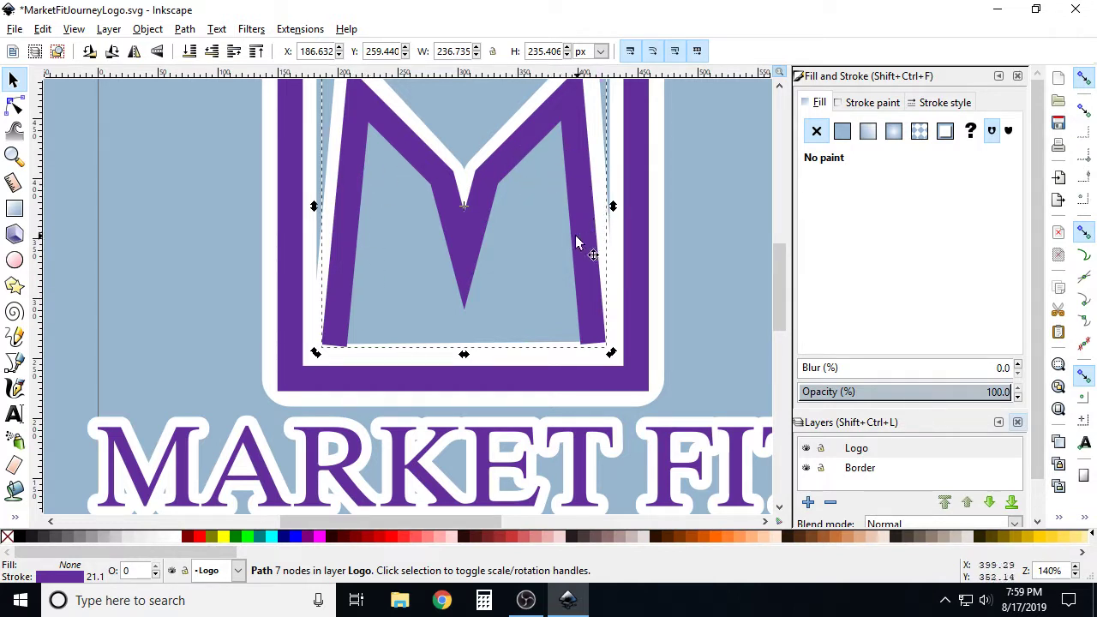
left_click(458, 230)
right_click(457, 231)
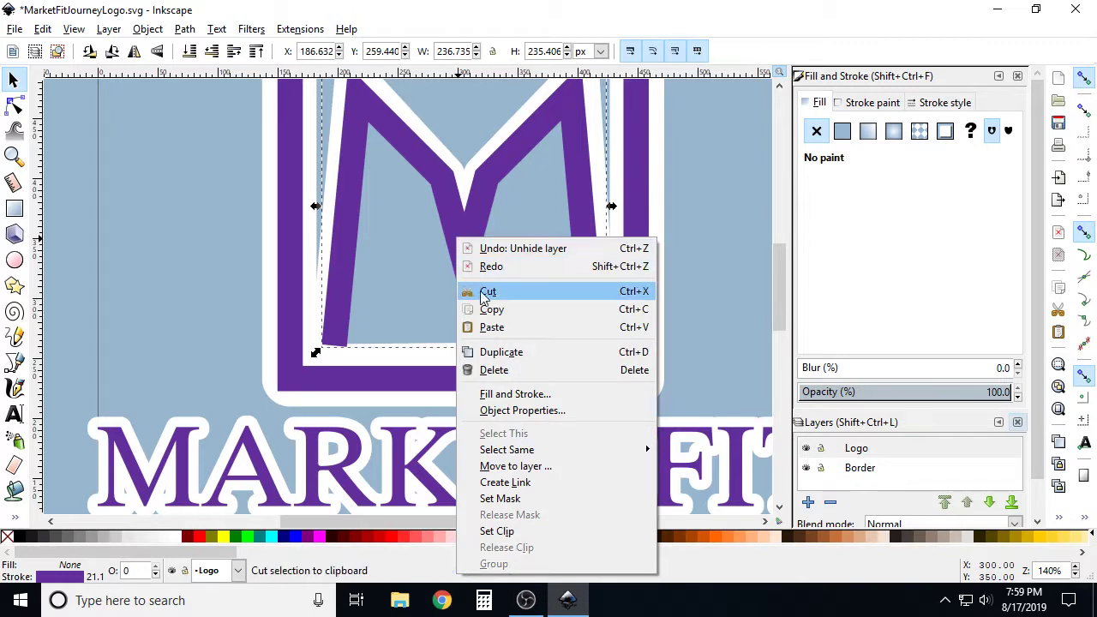
left_click(491, 353)
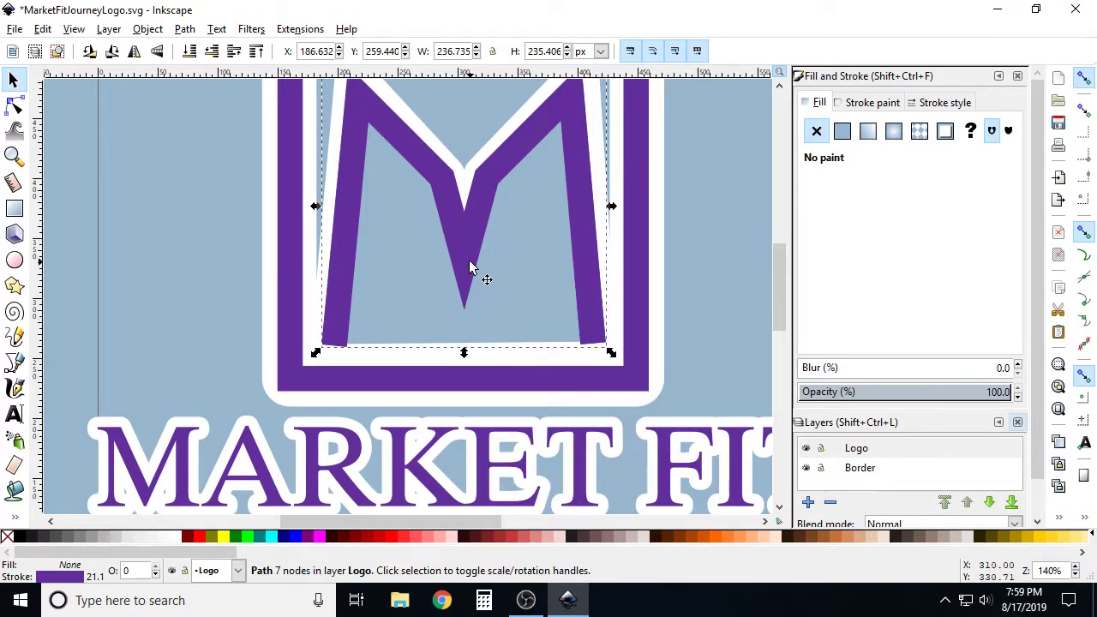
left_click_drag(469, 264, 567, 295)
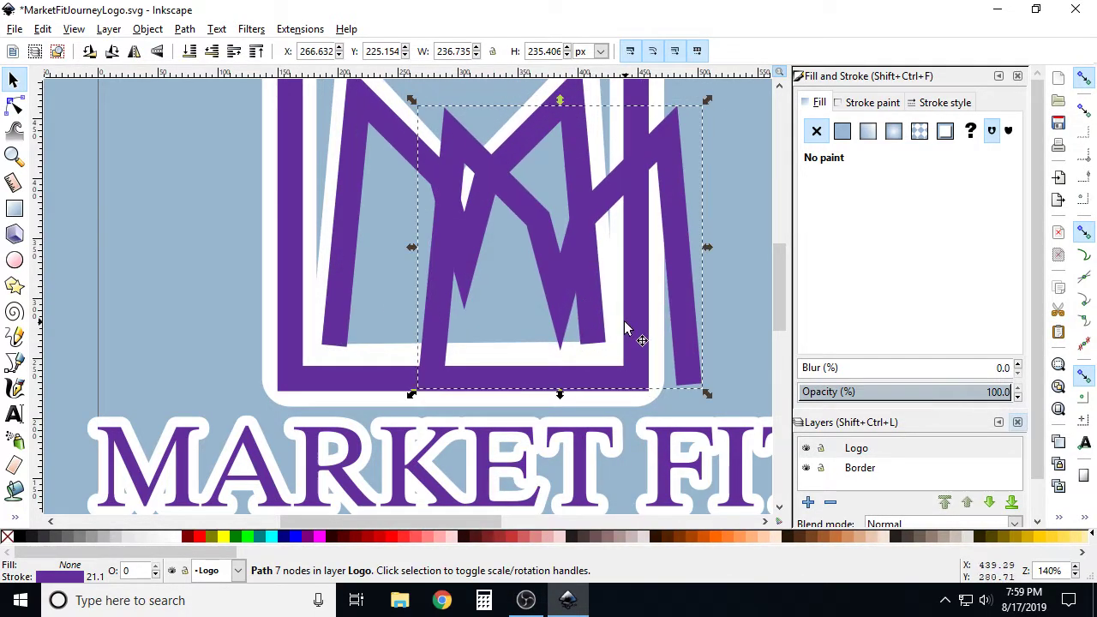
key("ctrl+z")
- Move the duplicated purple M to the Border layer and hide the Logo layer
right_click(459, 211)
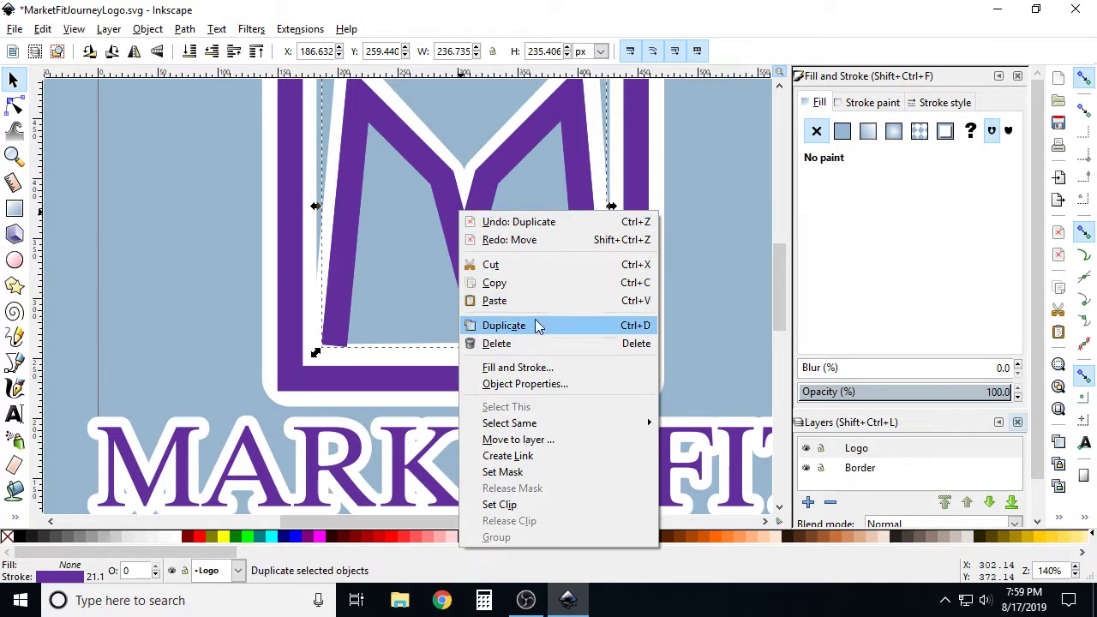
left_click(518, 439)
left_click(525, 268)
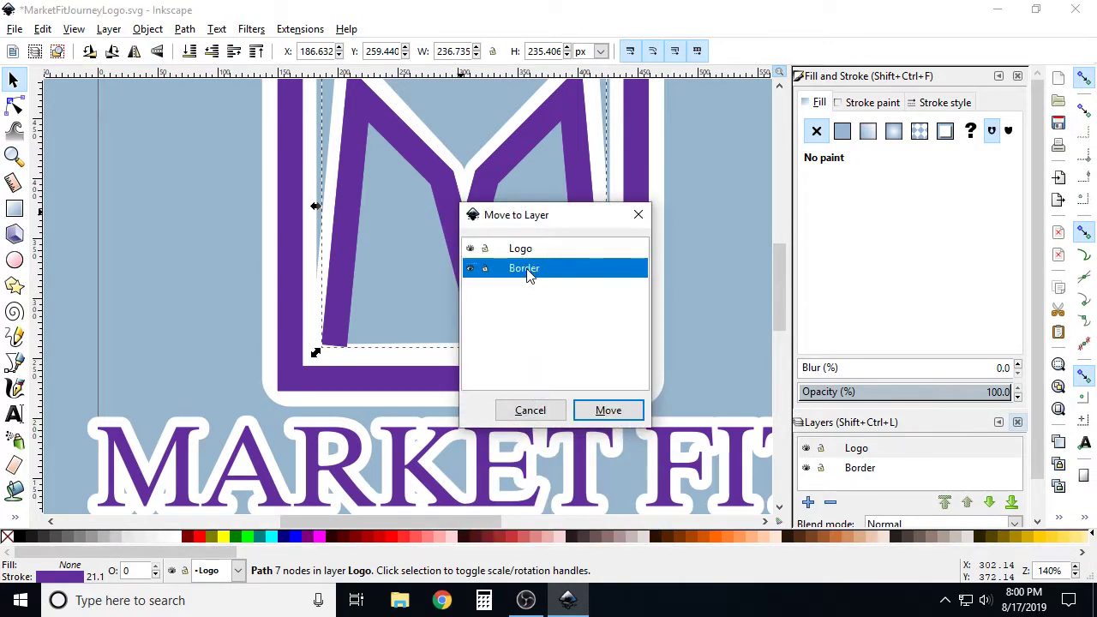
left_click(605, 411)
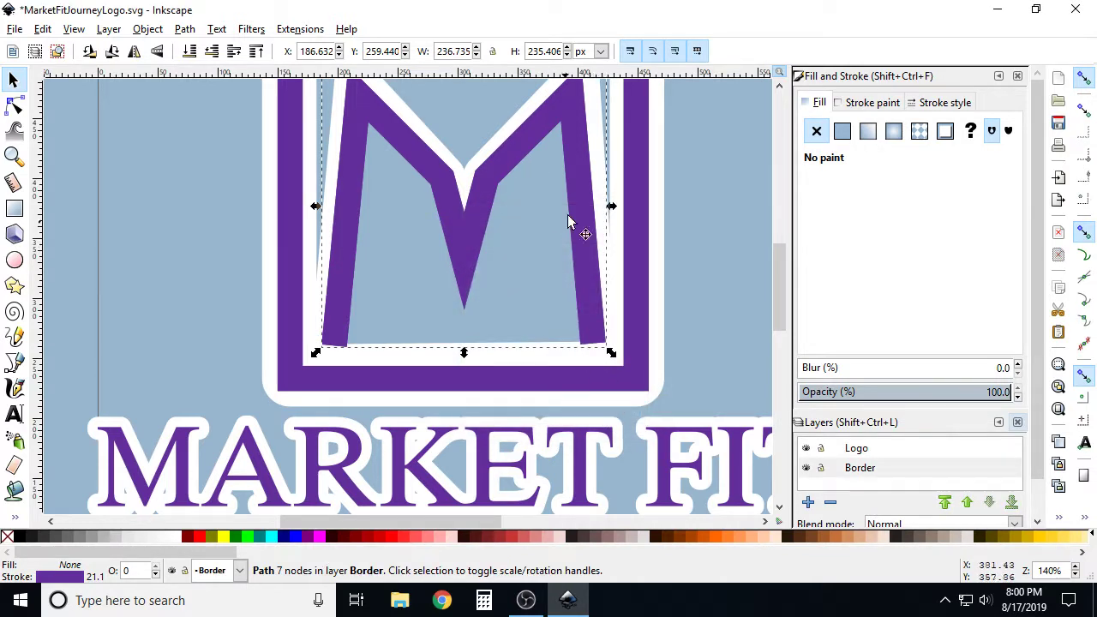
left_click(807, 467)
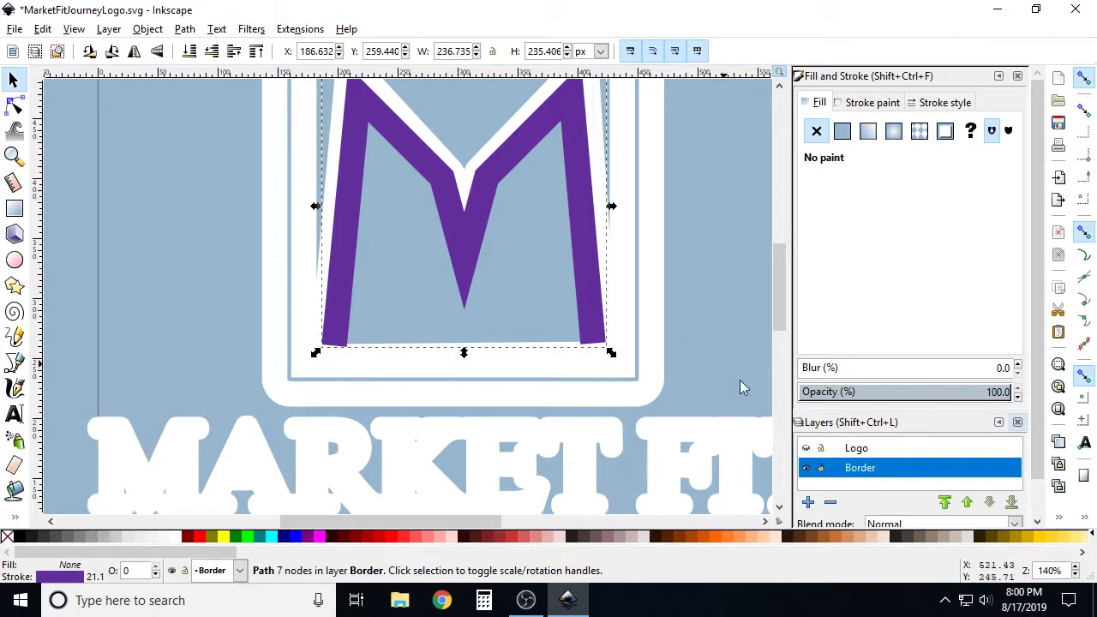
left_click(807, 454)
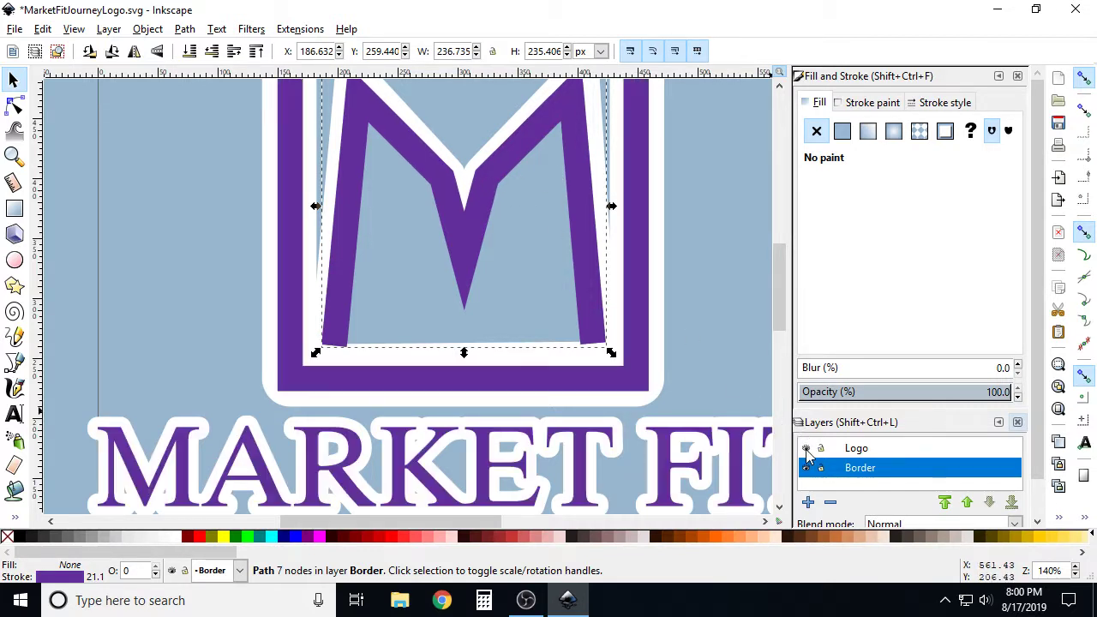
left_click(806, 454)
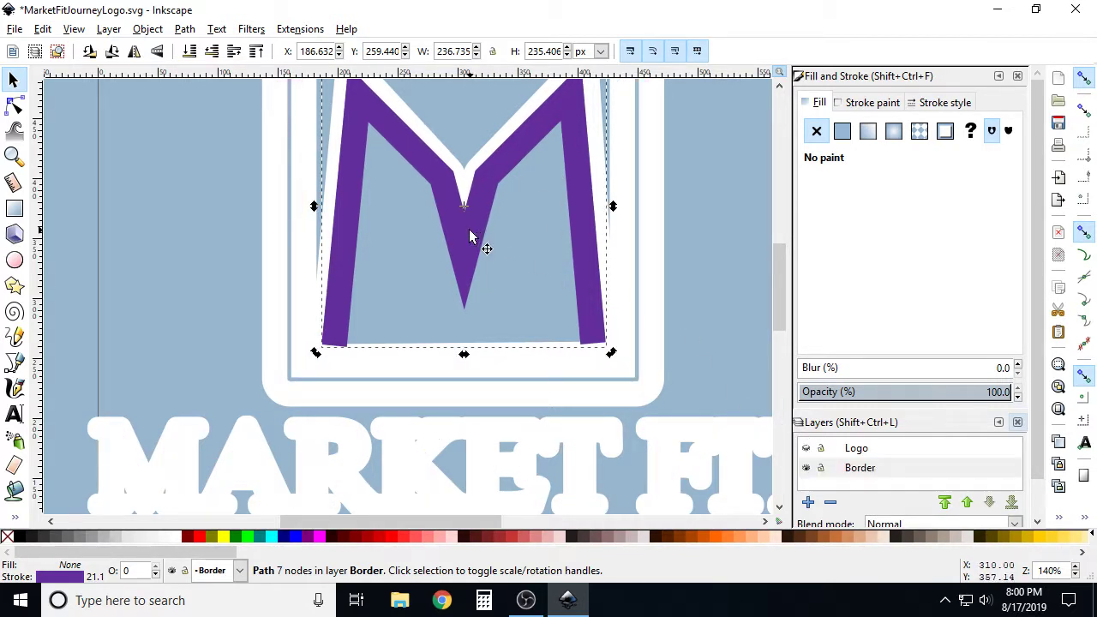
- Set the duplicated M's stroke to white with lightness 255 and apply a Dynamic Offset to it
left_click(864, 103)
left_click_drag(939, 247, 996, 243)
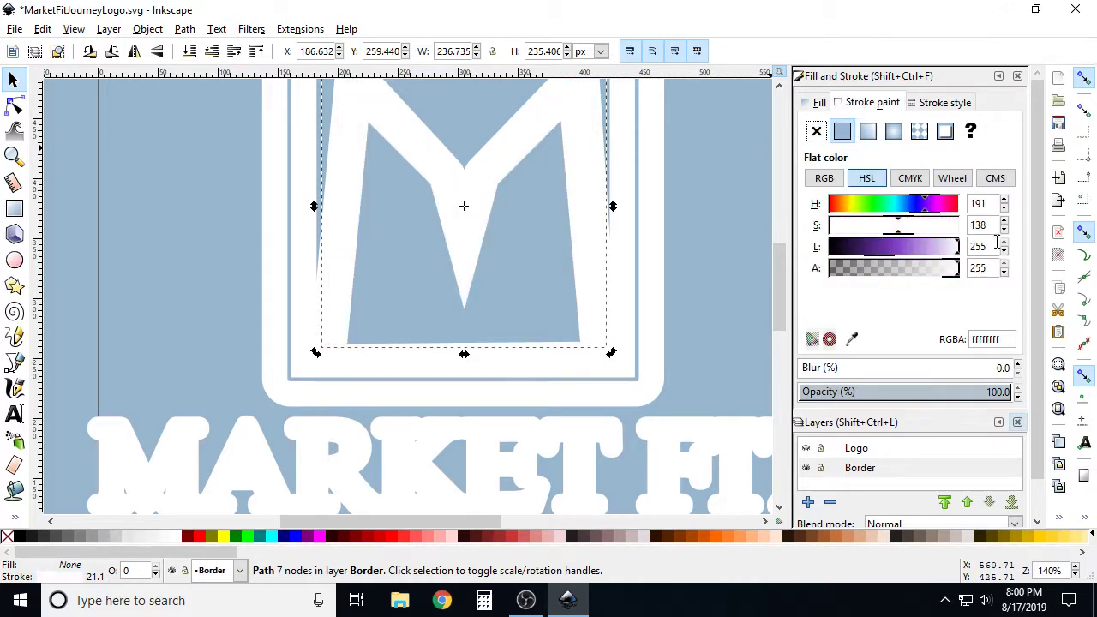
left_click(185, 28)
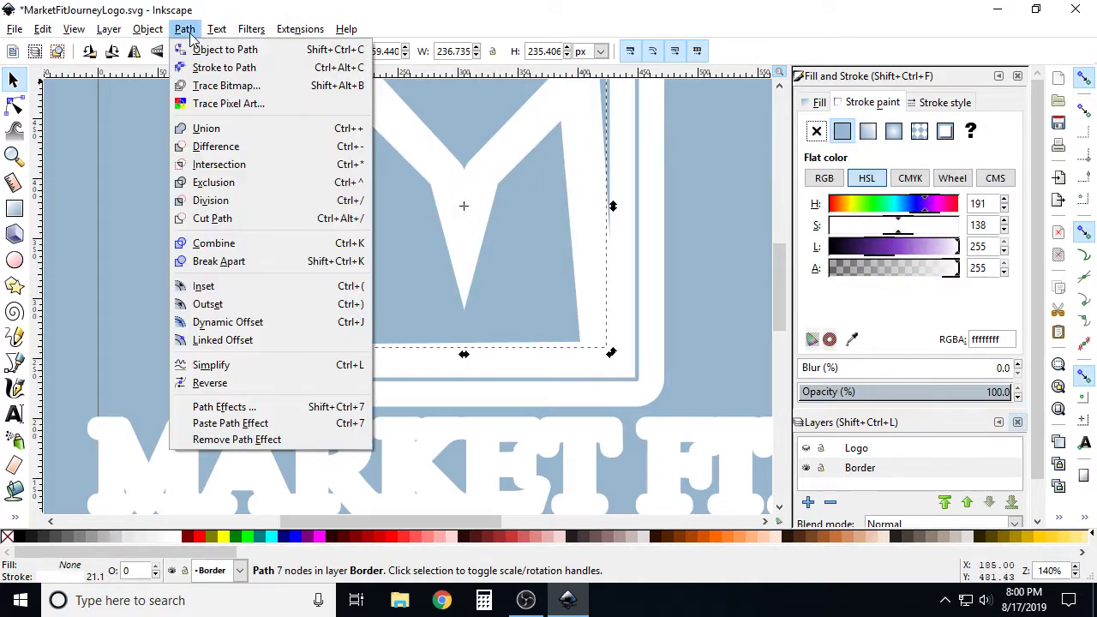
left_click(284, 322)
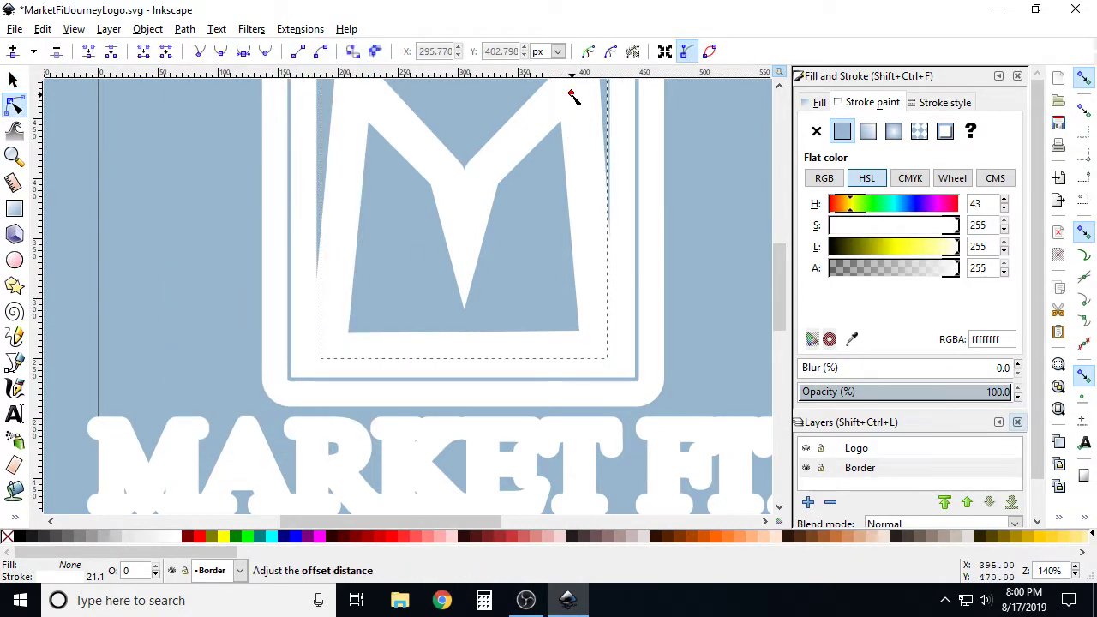
- Reduce the white M's offset distance and fine-tune it against the purple M with the Logo layer shown
left_click_drag(571, 96, 563, 118)
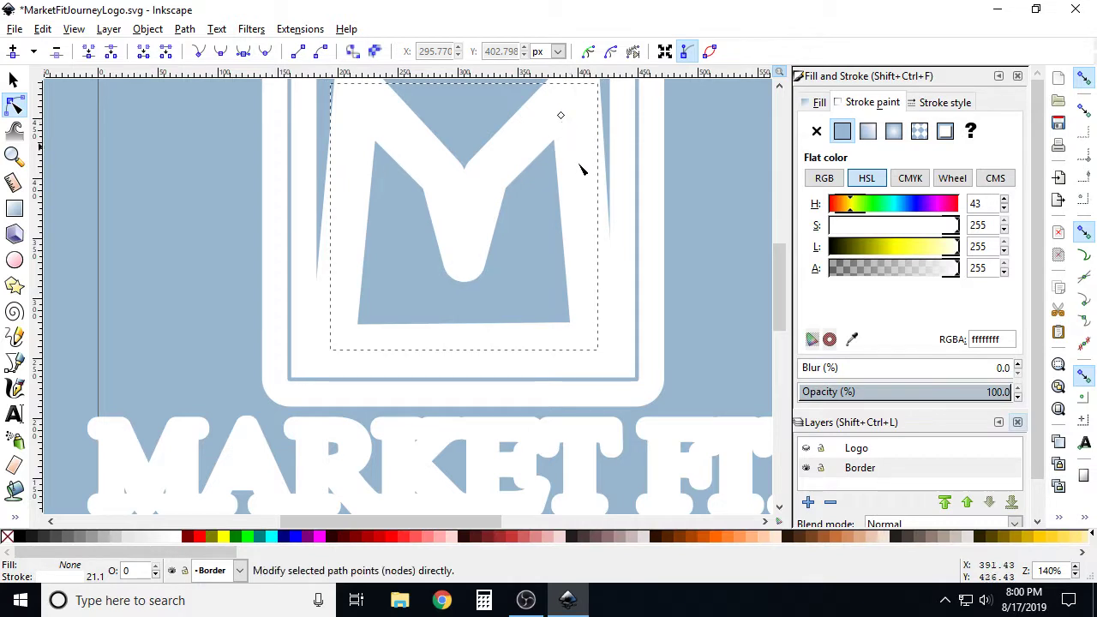
left_click(807, 447)
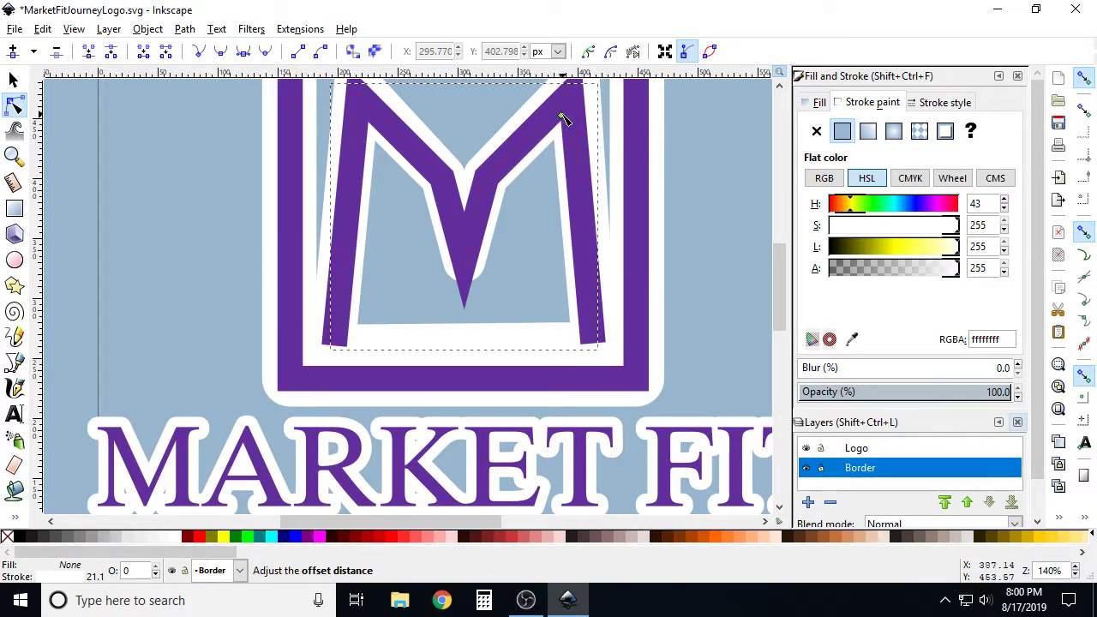
left_click_drag(563, 118, 564, 121)
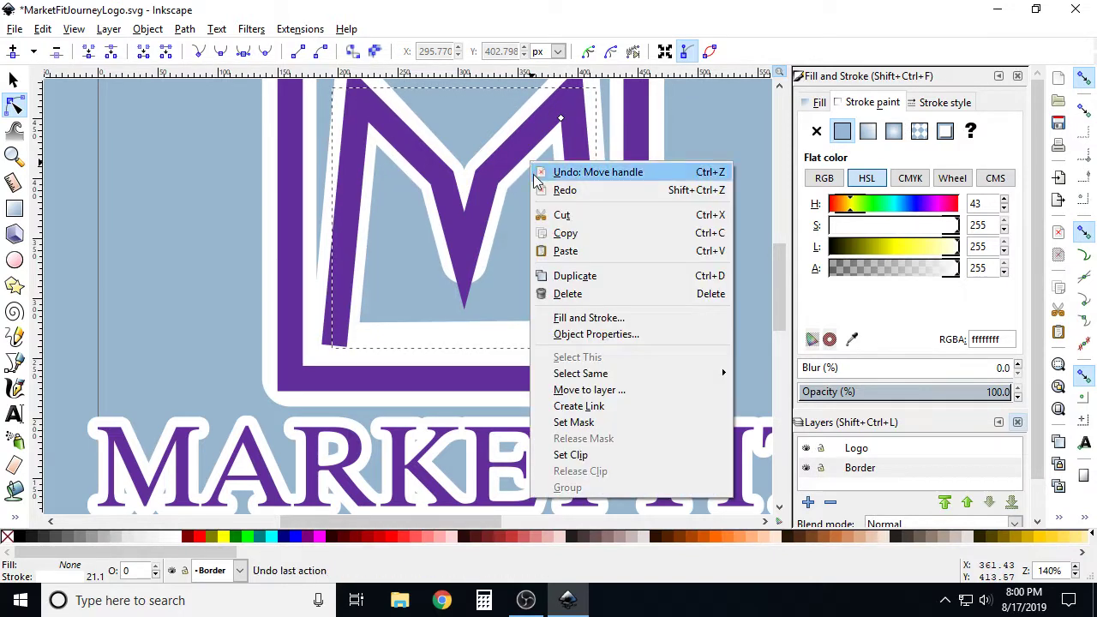
- Convert the offset white M from a dynamic offset to an editable path and hide the Logo layer
left_click(183, 35)
left_click(185, 28)
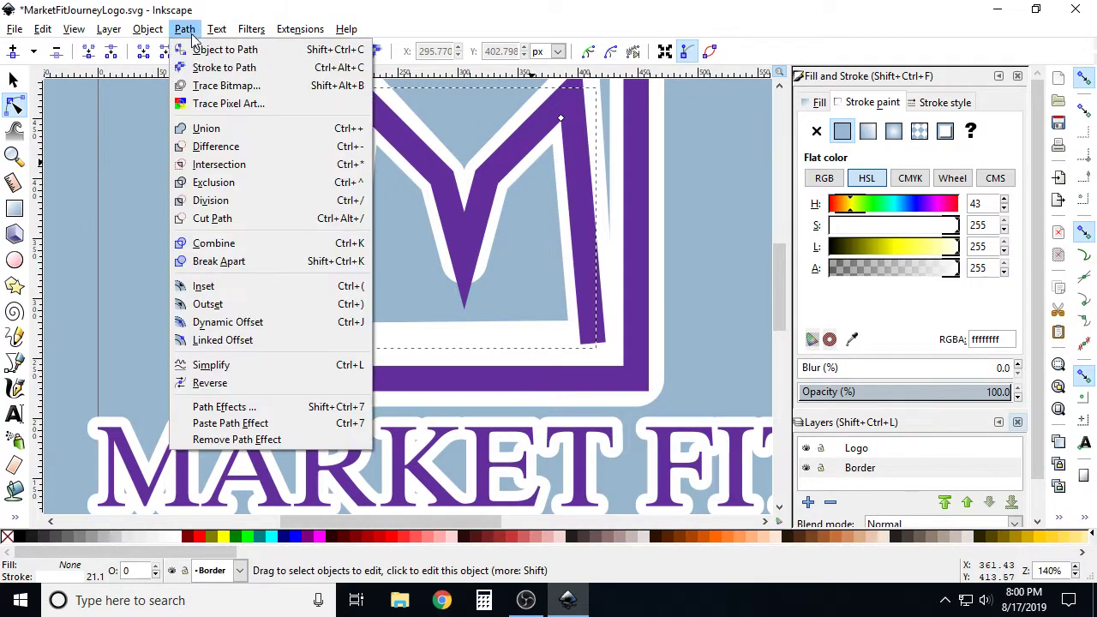
left_click(205, 48)
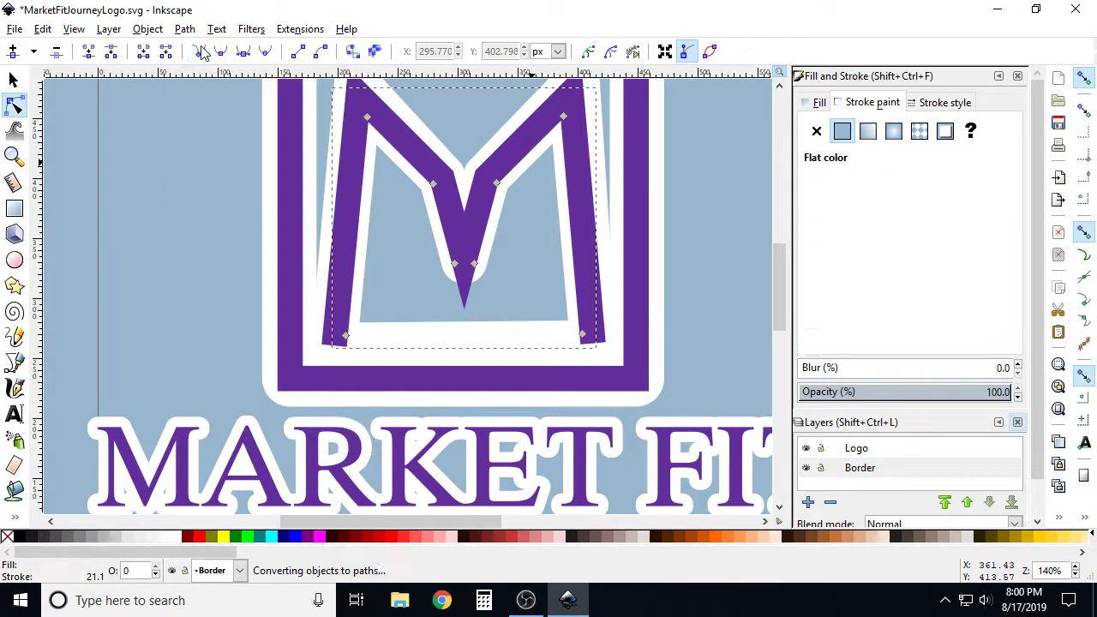
left_click(805, 447)
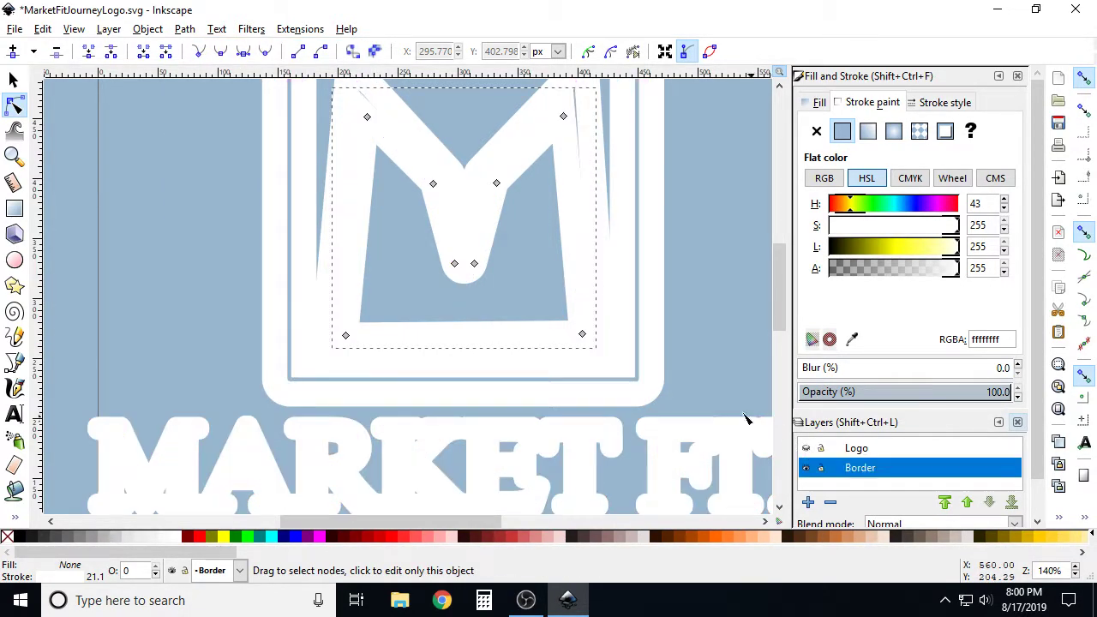
- Move the white M's lower centre nodes down to follow the purple M's pointed tip, show the Logo layer and deselect the path
left_click(454, 268)
mouse_move(459, 272)
left_mouse_down()
mouse_move(461, 290)
mouse_move(471, 285)
left_mouse_up()
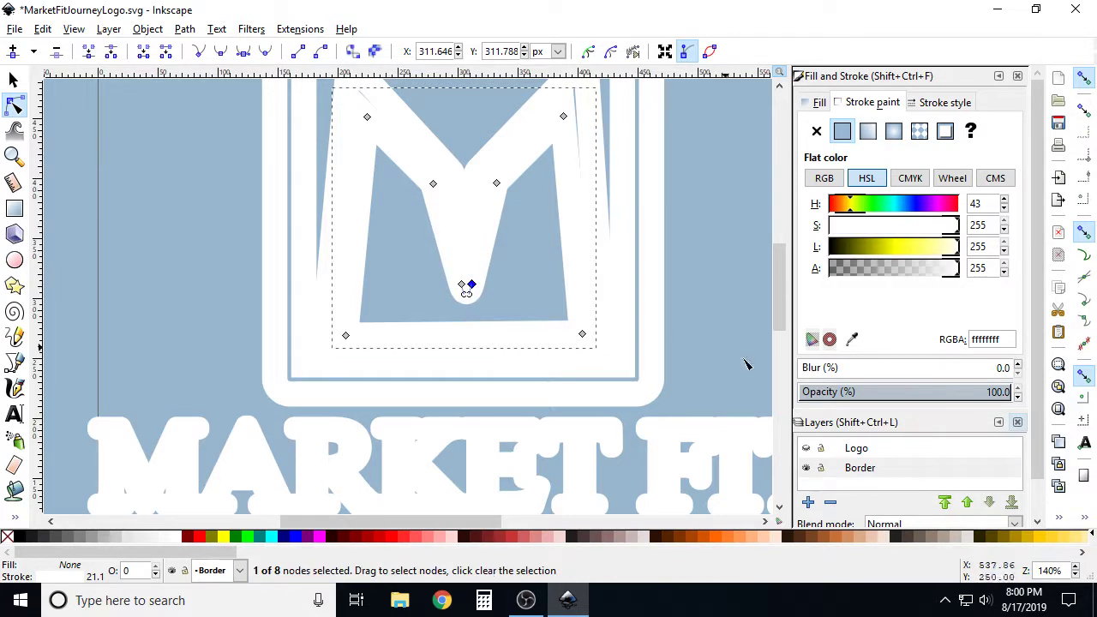
left_click(806, 447)
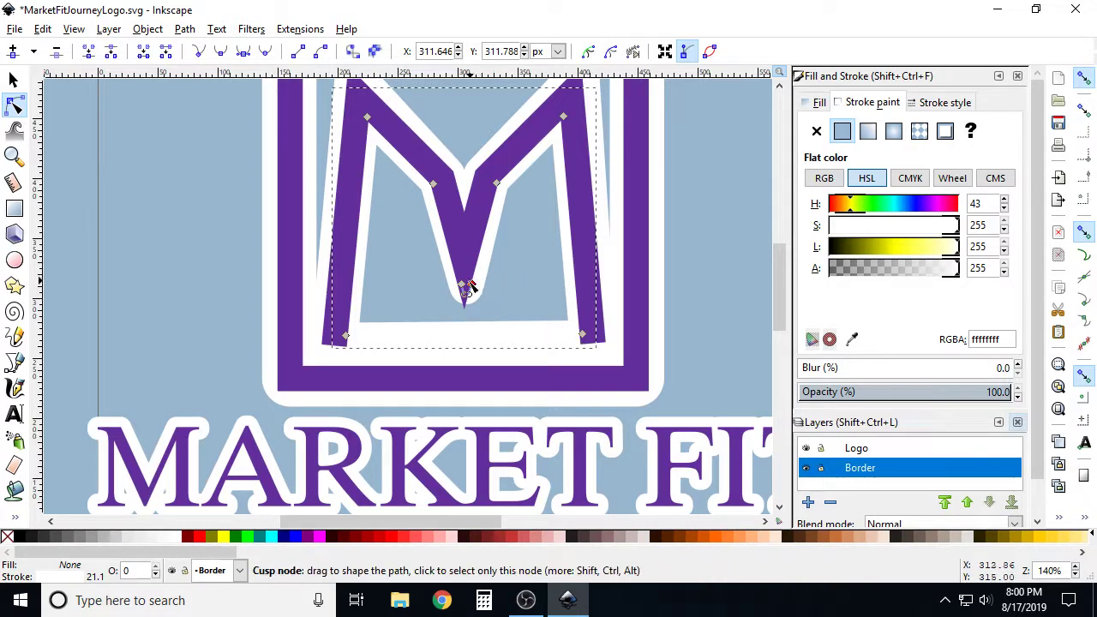
left_click_drag(467, 289, 469, 311)
scroll(502, 265, "down", 3)
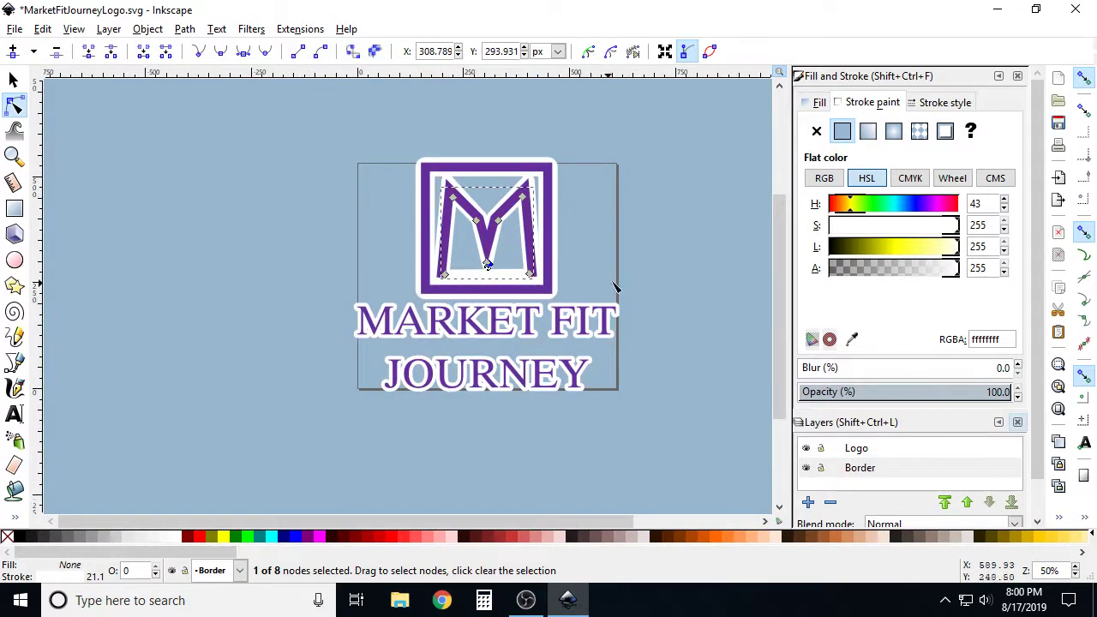
left_click(662, 264)
key("s")
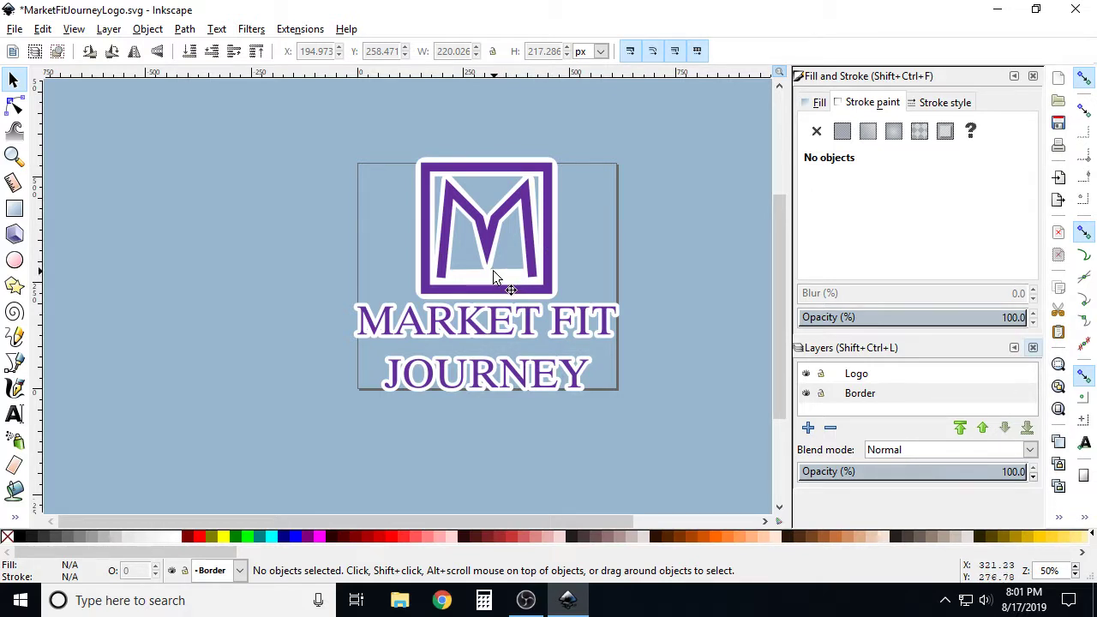
left_click(525, 600)
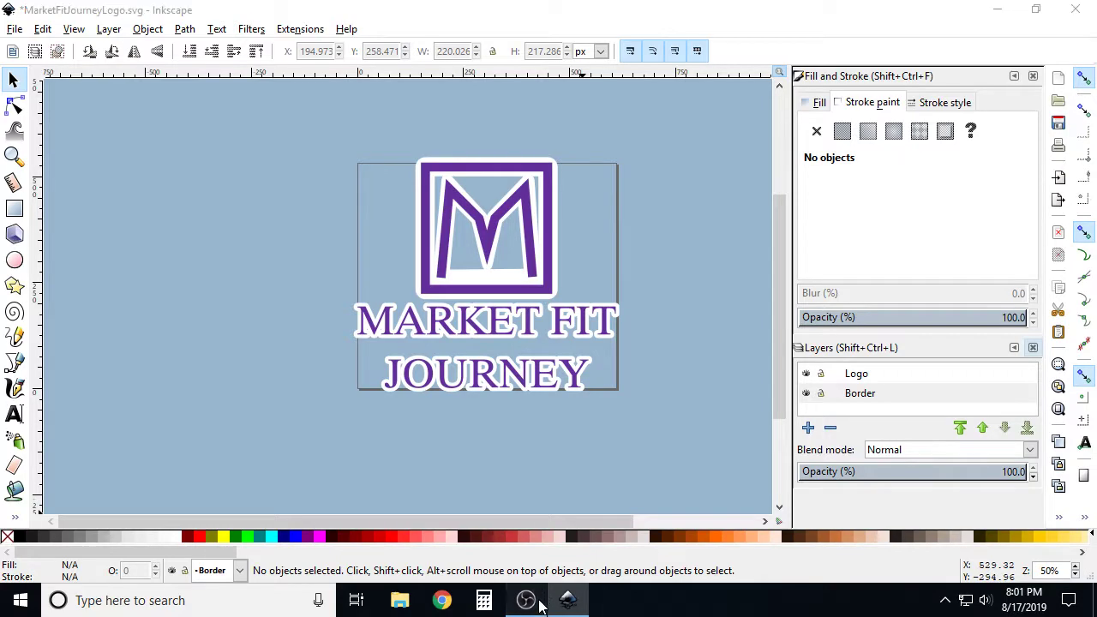